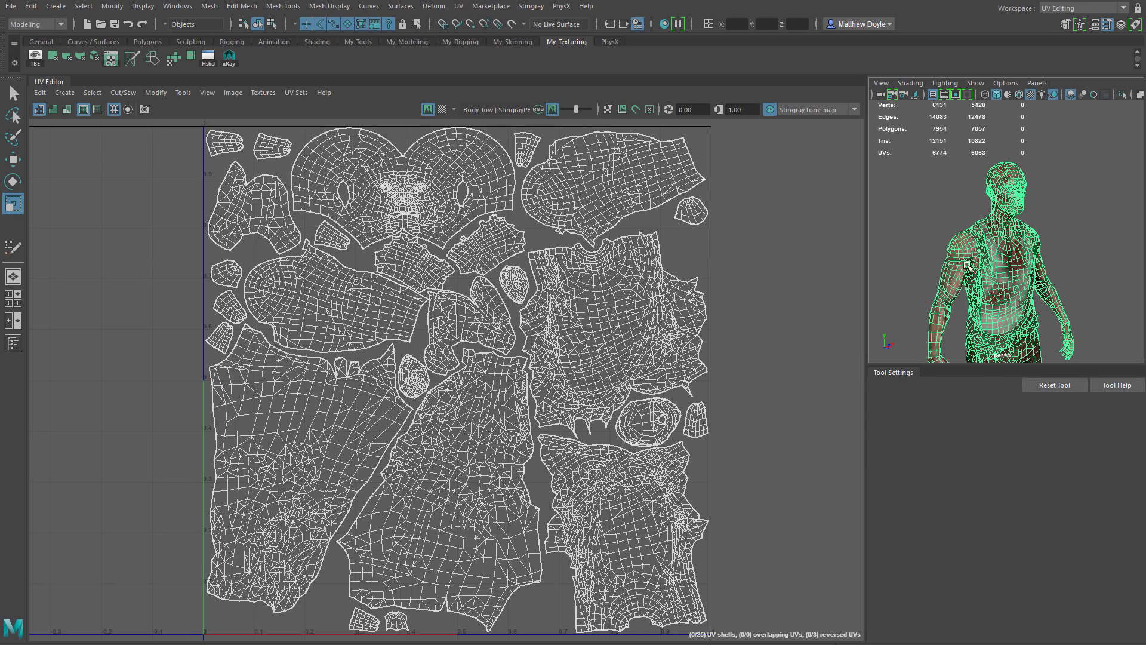
Show the UV Toolkit and dock it beside the UV Editor, with the whole UV layout in view.
scroll(973, 245, up, 3)
scroll(973, 245, up, 4)
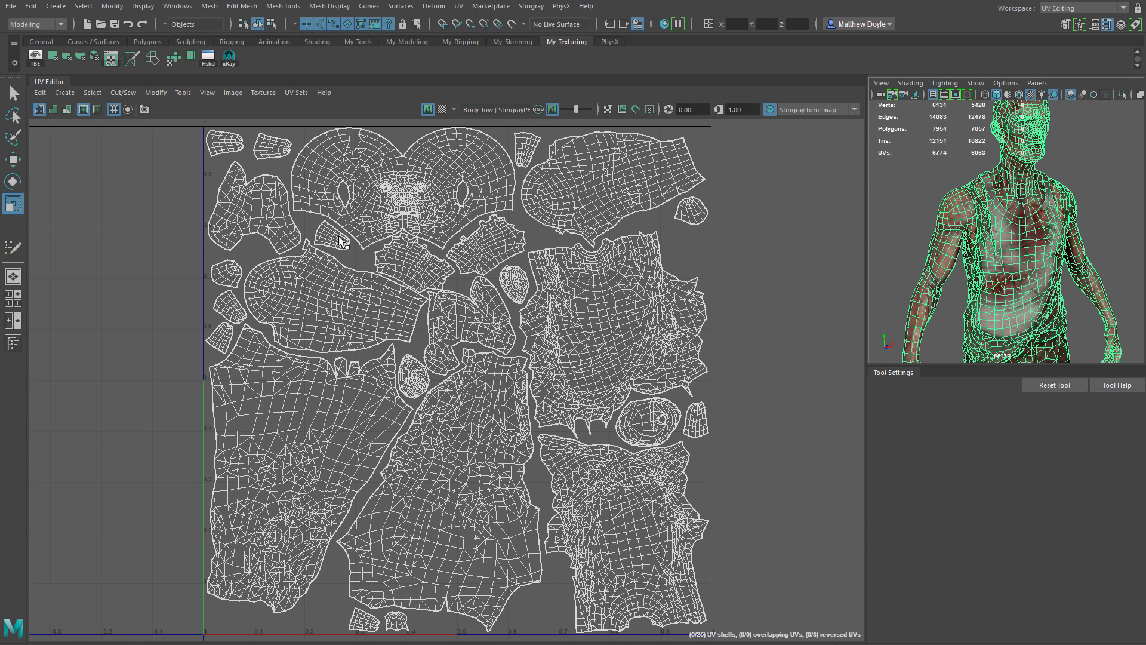
click(183, 93)
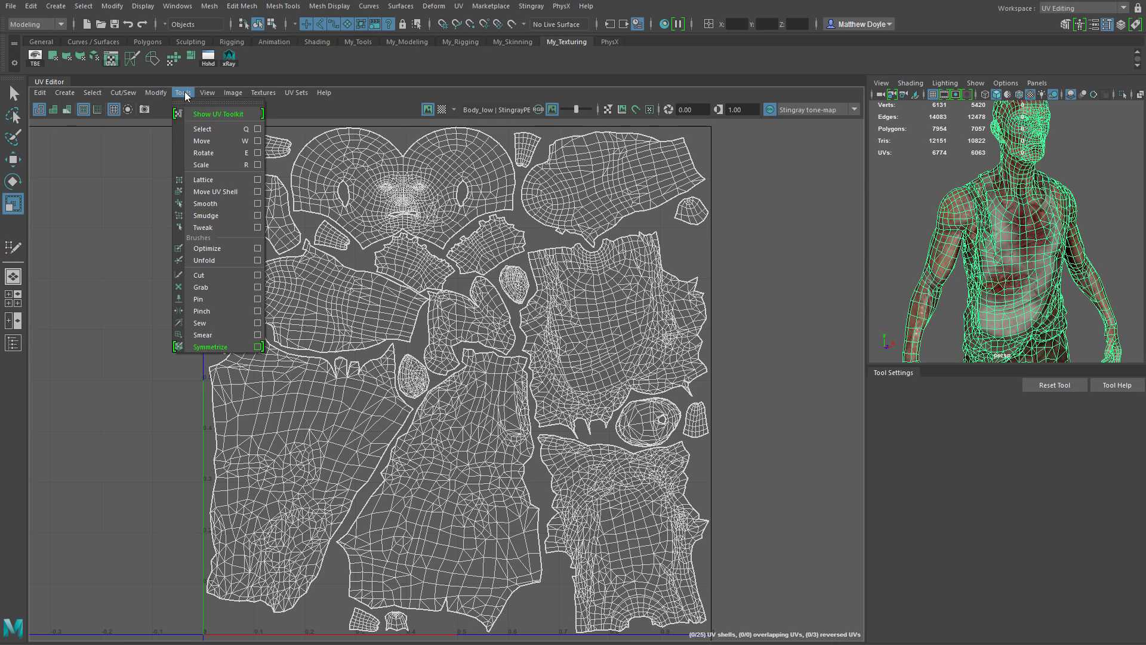
click(231, 113)
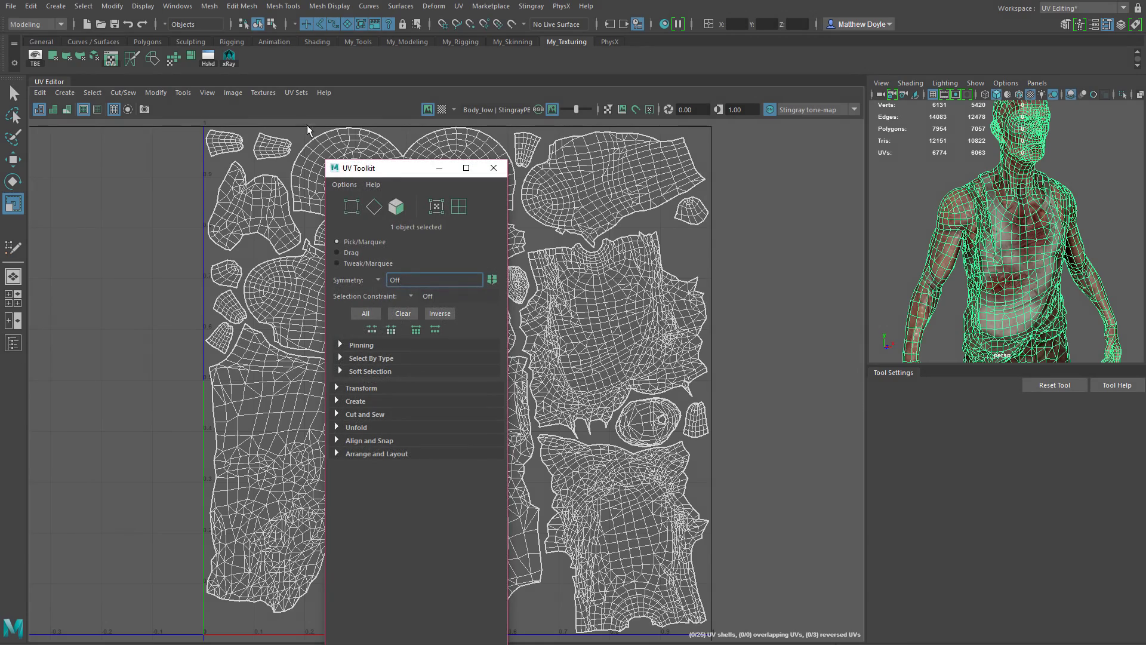
drag(391, 175, 25, 212)
alt+right_drag(324, 211, 406, 247)
alt+middle_drag(447, 280, 377, 241)
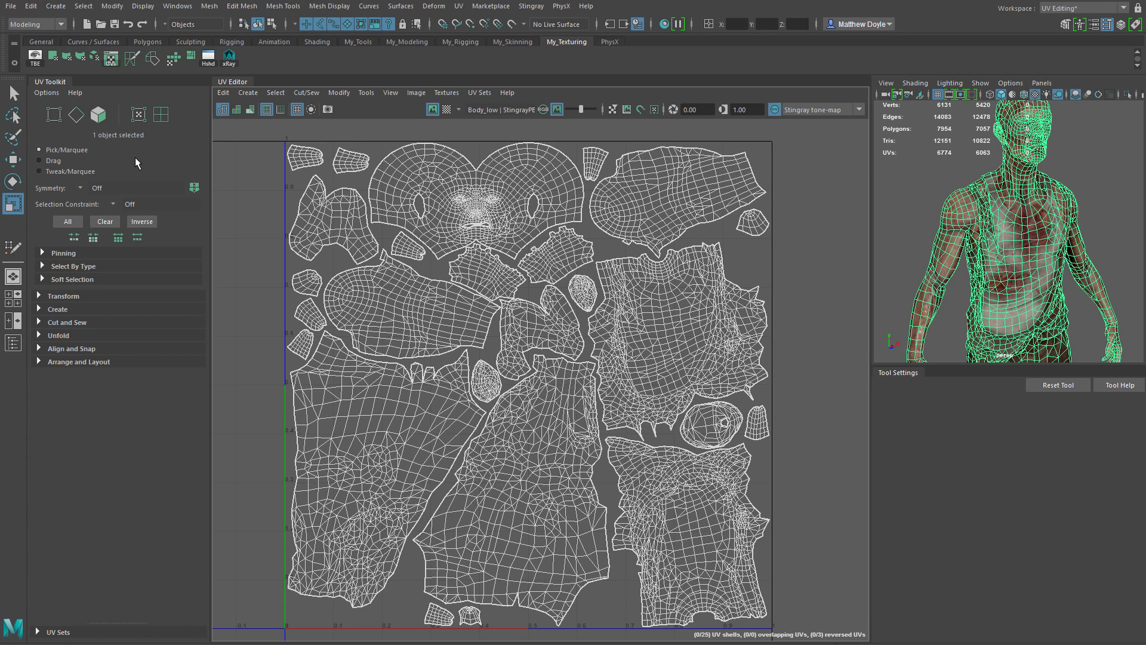
Switch to UV shell selection and select the head shell, the arm shell beside it and the torso shell below that arm.
click(94, 115)
drag(240, 168, 576, 377)
click(139, 114)
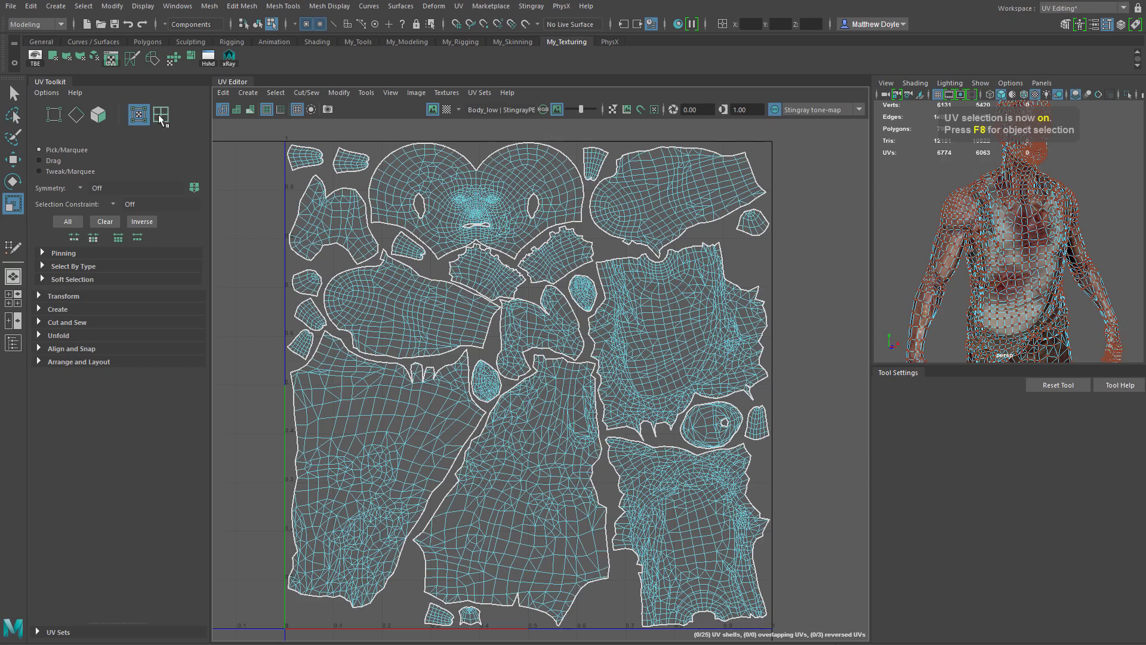
click(160, 115)
click(476, 189)
shift+click(656, 191)
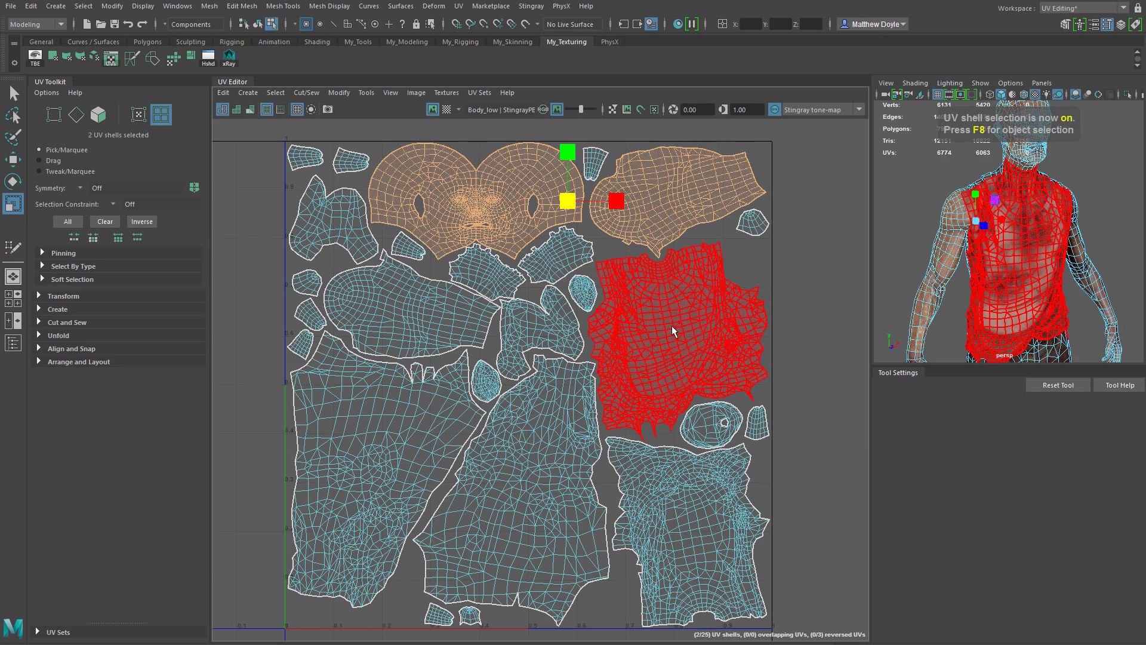
shift+click(674, 331)
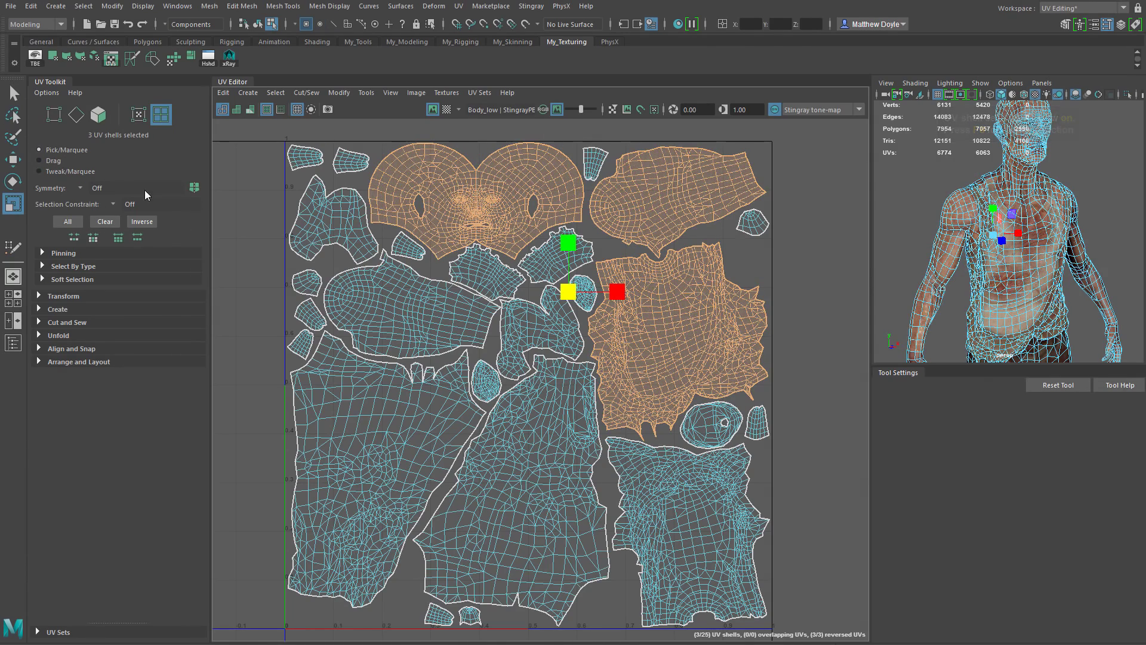
Marquee-select a large group of UV shells, and replace that selection with the individual head, arm and torso shells.
click(240, 223)
drag(239, 131, 815, 406)
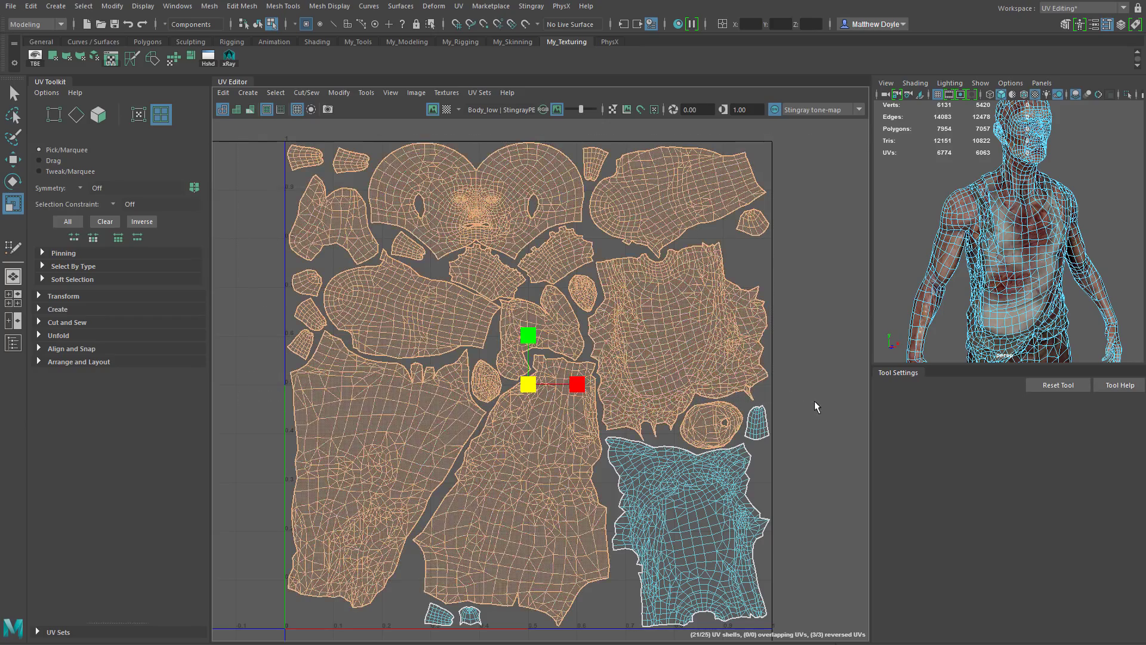
click(241, 185)
click(517, 199)
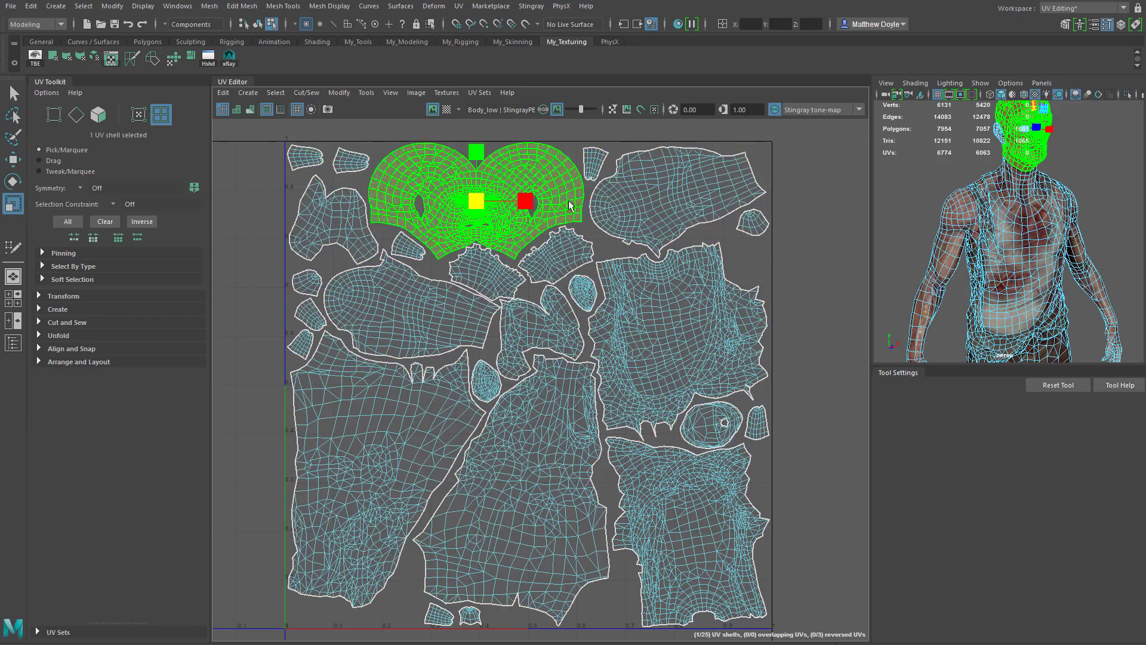
shift+click(649, 193)
shift+click(664, 285)
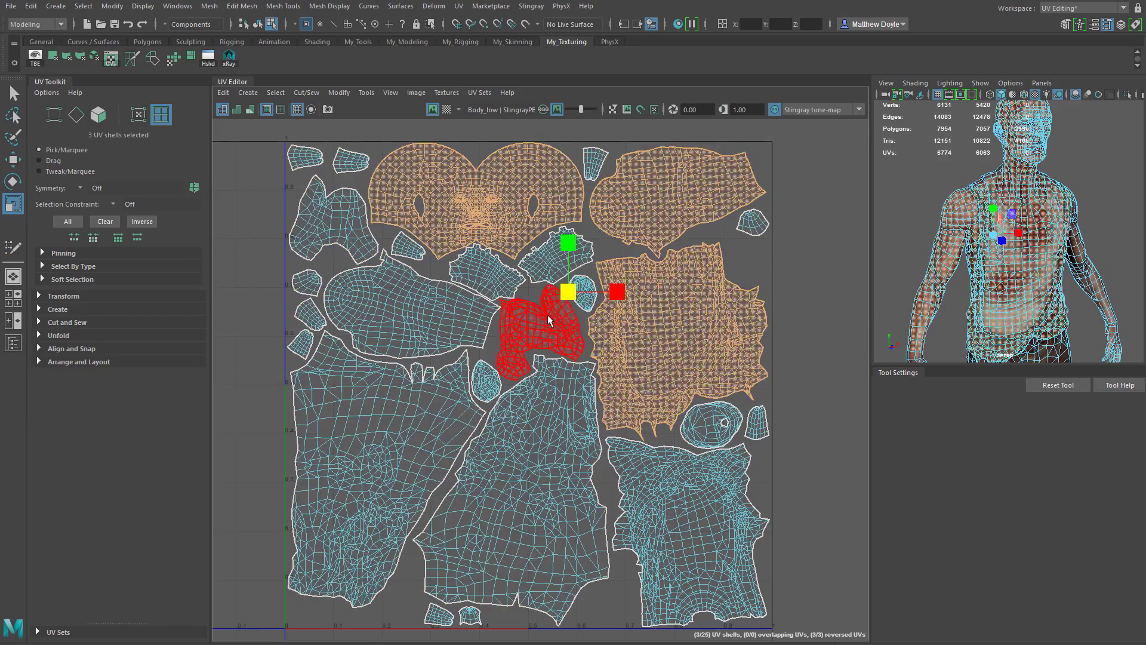
Clear the selection, set the selection style to Drag, and paint-select a path of shells across the arm, legs and torso.
click(243, 143)
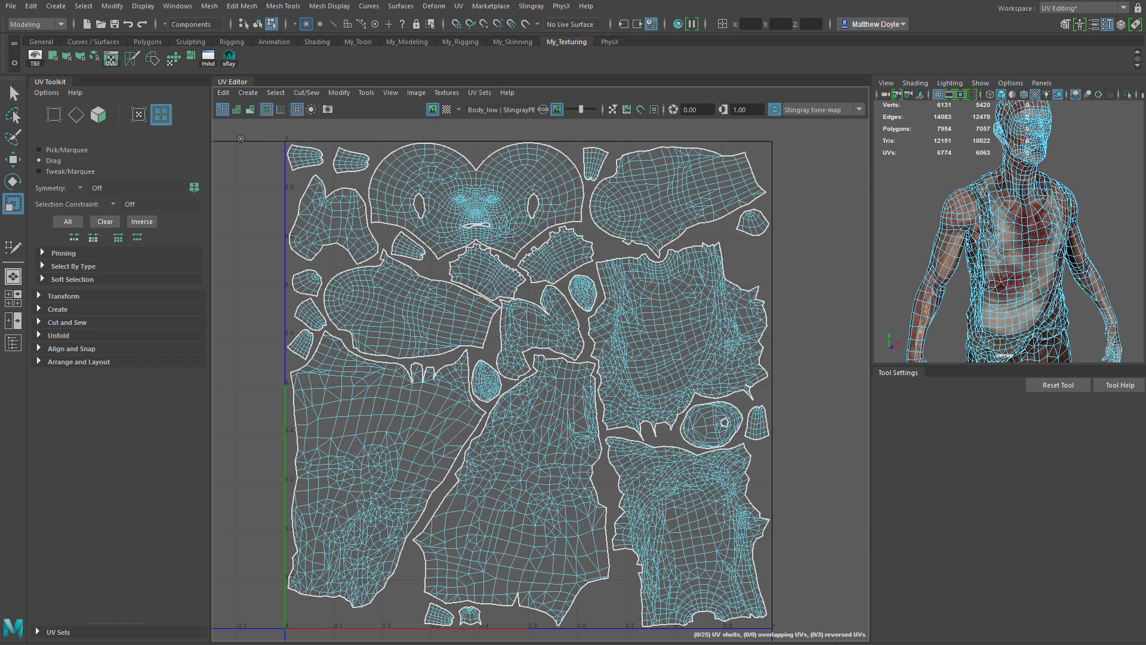
mouse_move(288, 155)
mouse_down()
mouse_move(328, 239)
mouse_move(362, 277)
mouse_up()
mouse_move(400, 329)
mouse_down()
mouse_move(381, 426)
mouse_move(537, 501)
mouse_move(675, 513)
mouse_move(827, 501)
mouse_up()
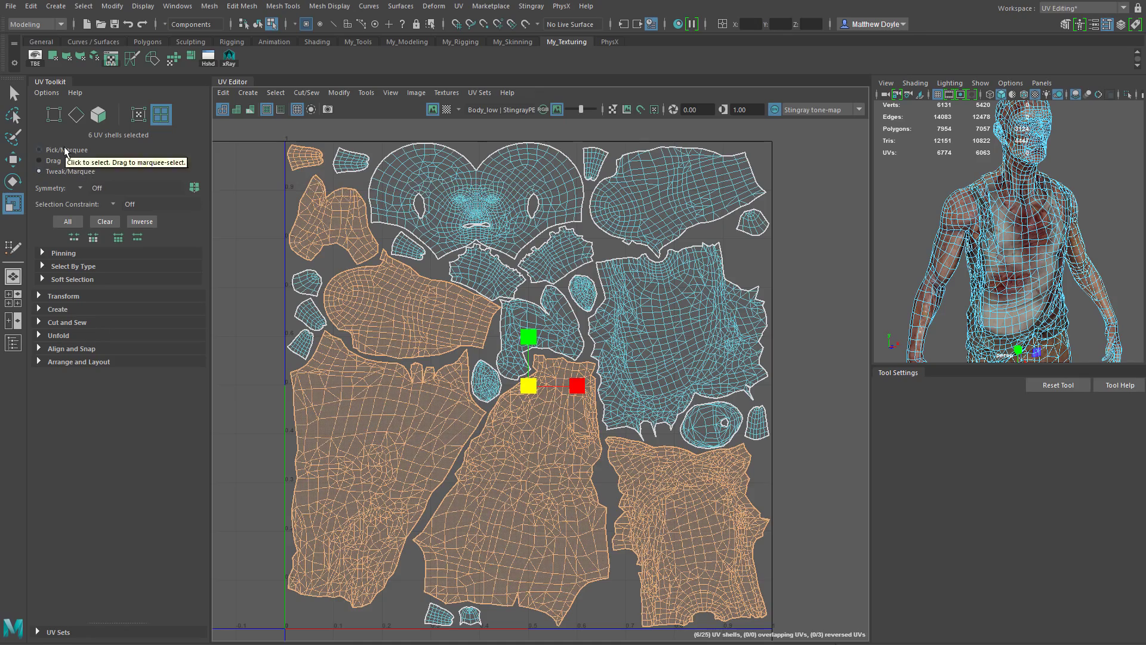
Marquee-select most of the UV shells in Tweak/Marquee mode, try moving them with the Move tool, and undo the changes.
drag(287, 164, 693, 386)
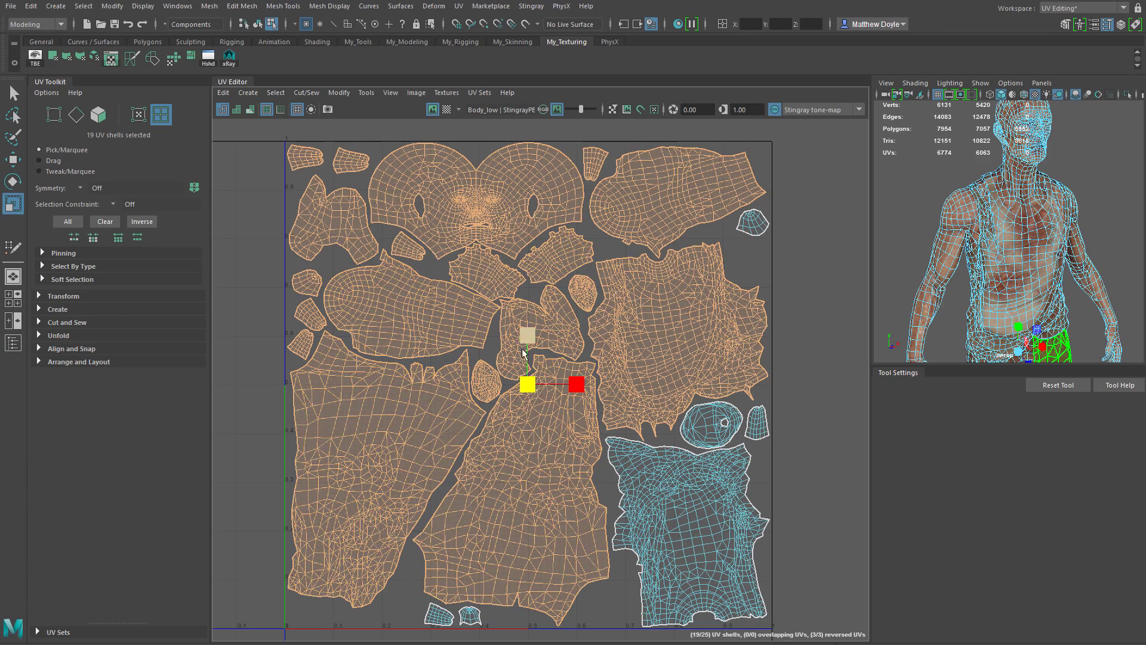
key(w)
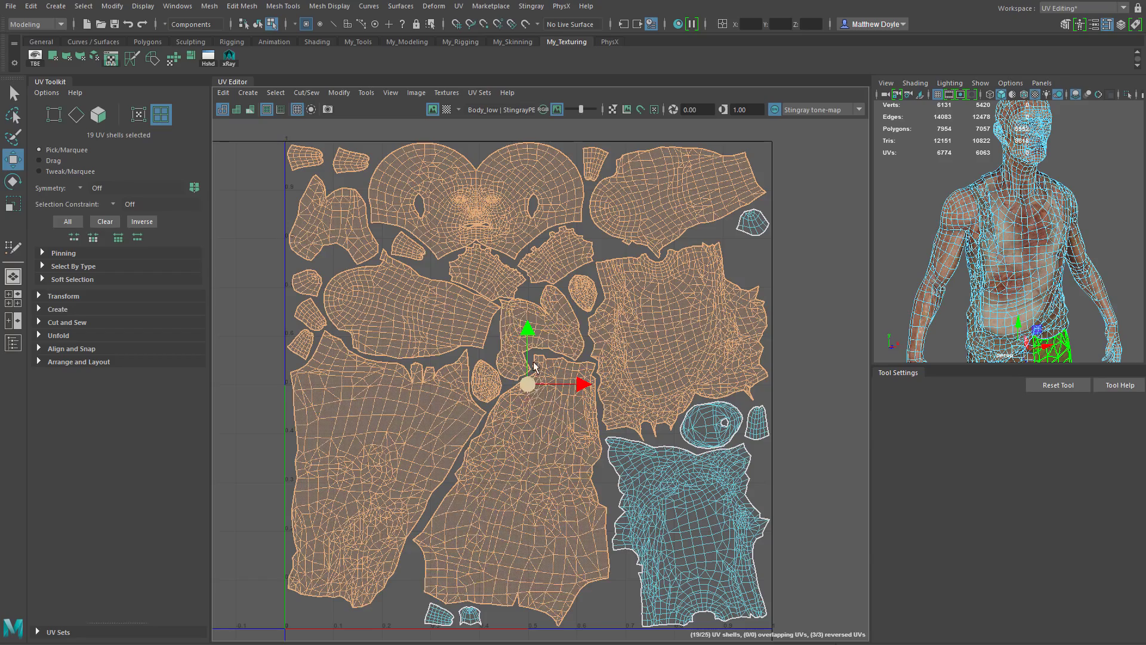
middle_drag(587, 398, 533, 359)
key(ctrl+z)
key(ctrl+z)
drag(221, 131, 751, 352)
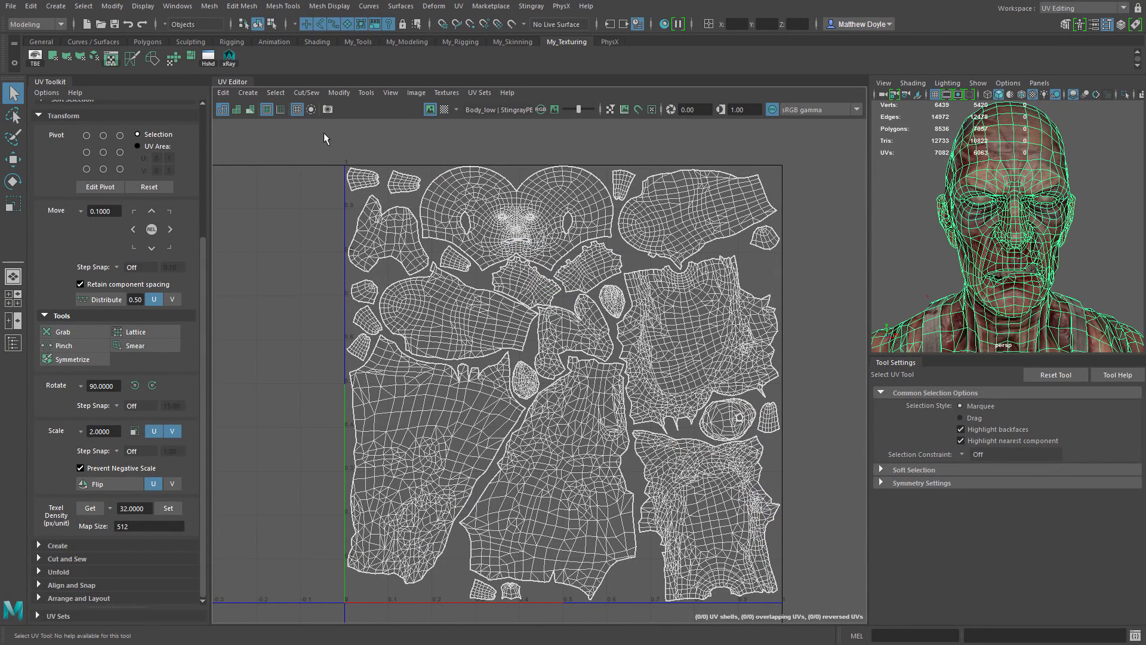
Shade the UV shells, switch the shading to multi-color mode, and examine the coloured shells on the model's upper body and legs.
alt+right_drag(386, 242, 434, 286)
alt+middle_drag(434, 285, 382, 271)
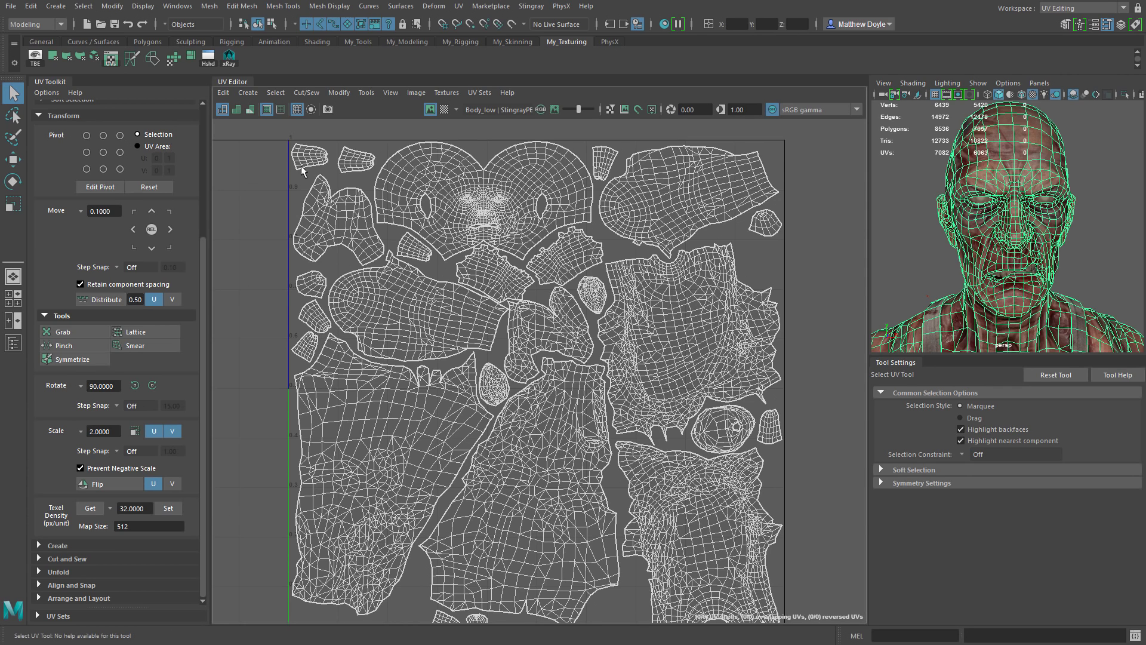
click(237, 113)
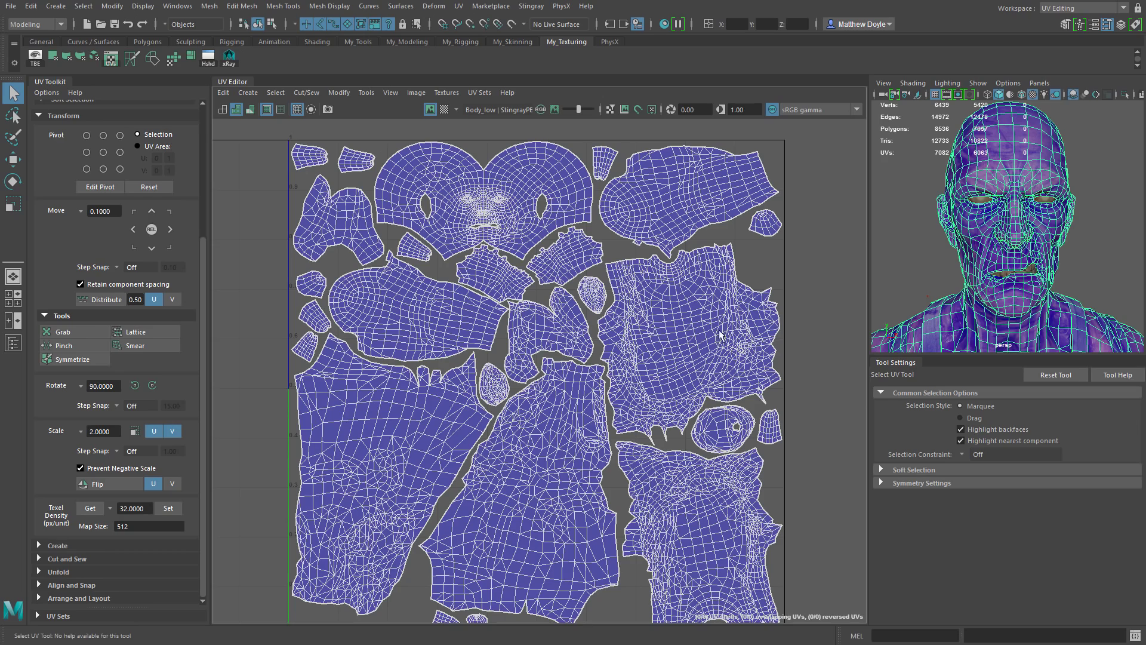
alt+right_drag(982, 296, 1006, 299)
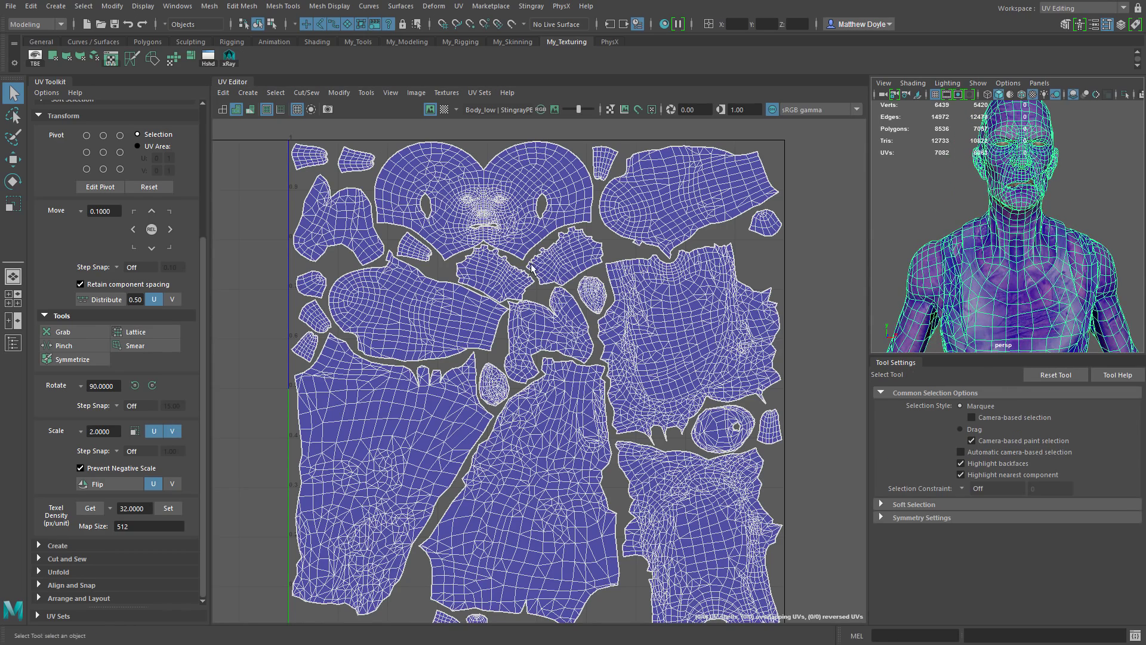
click(236, 110)
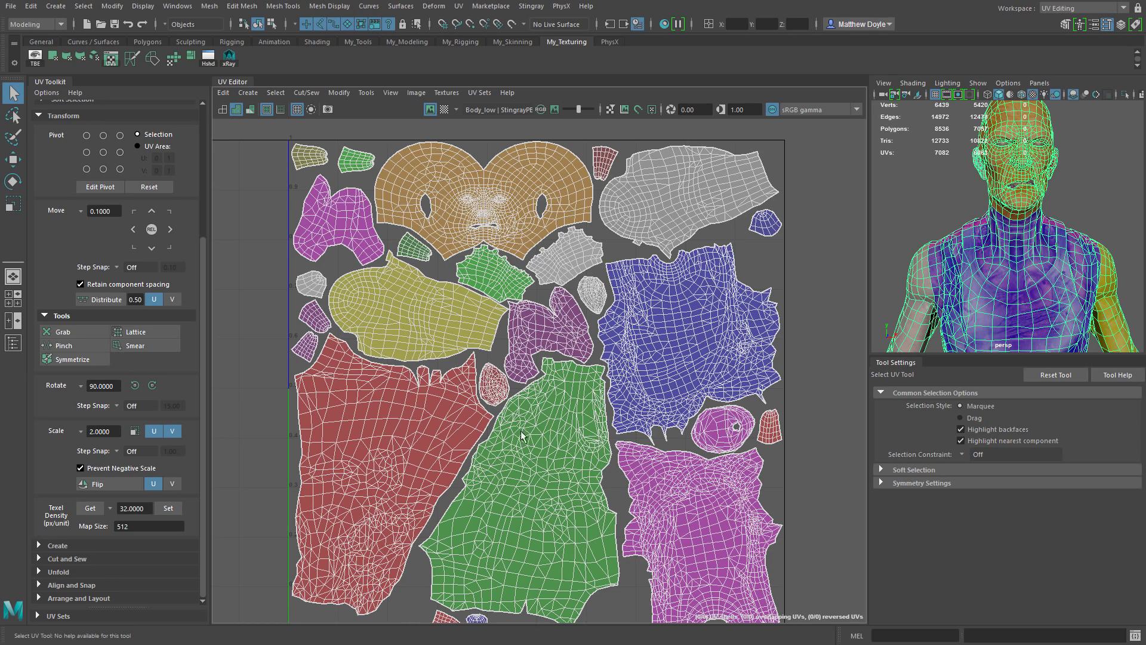
alt+drag(888, 317, 1059, 258)
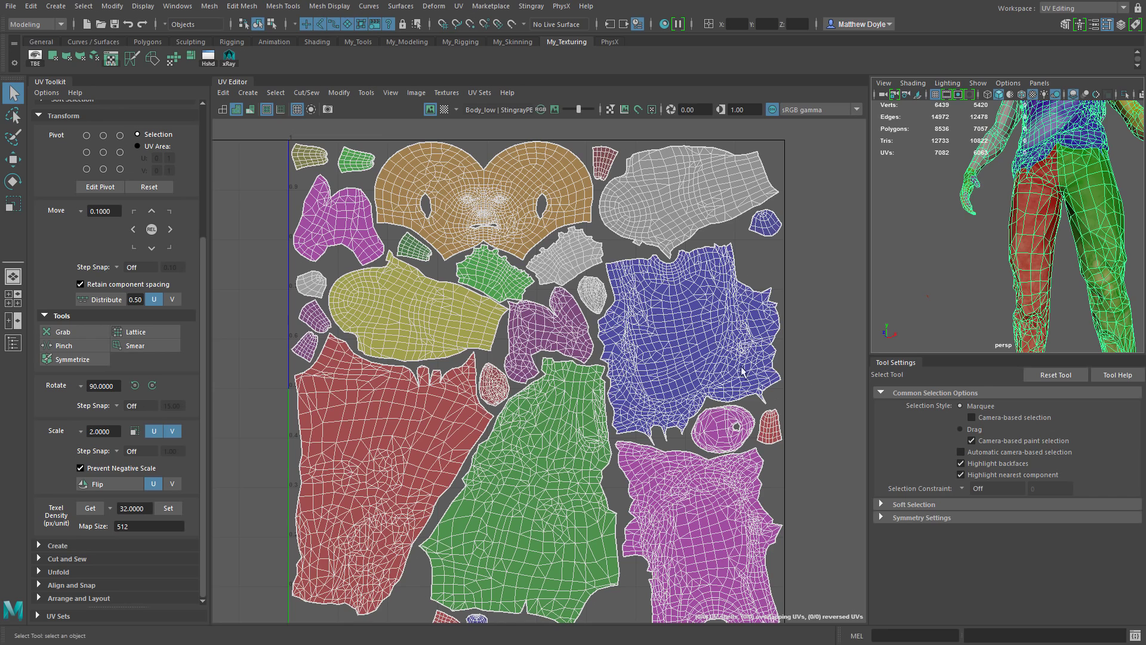
Review the UV Map Shading Options and close them without changes.
shift+click(238, 112)
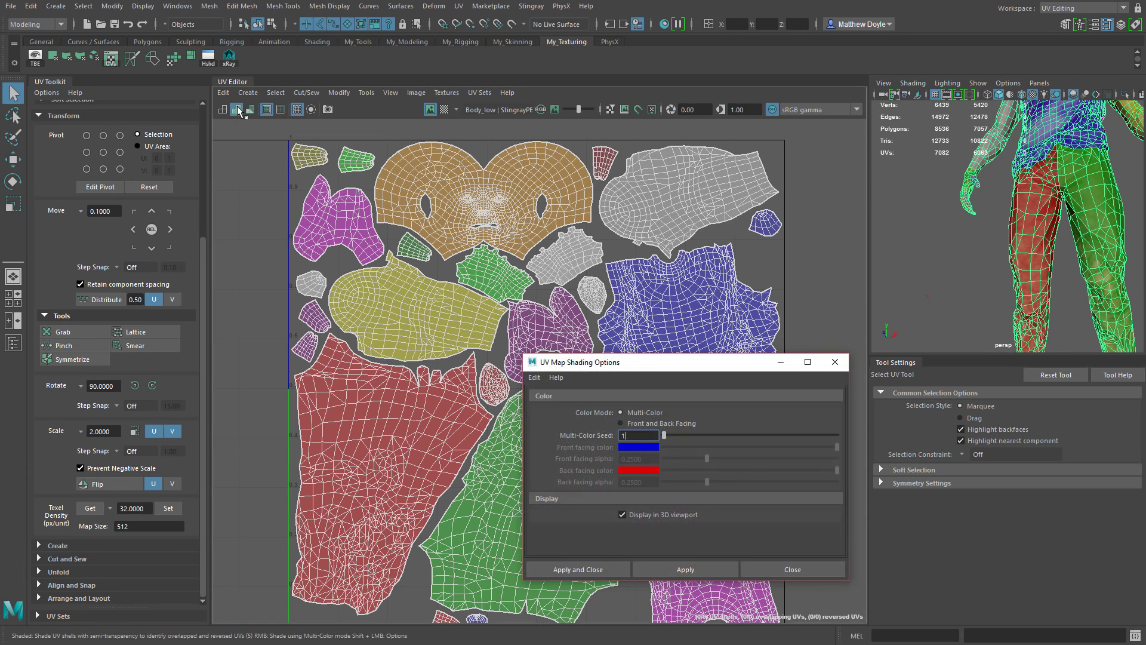
drag(613, 364, 552, 243)
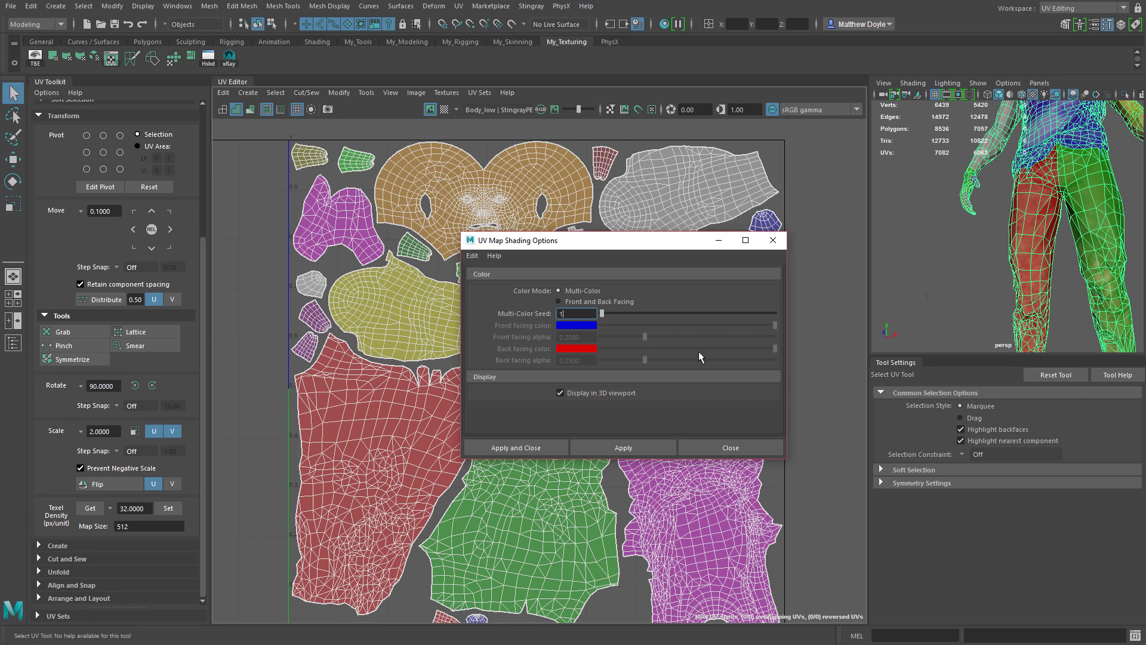
click(741, 451)
Display UV distortion on the shells, evaluate it on a per-object basis, and turn the distortion display off.
click(251, 110)
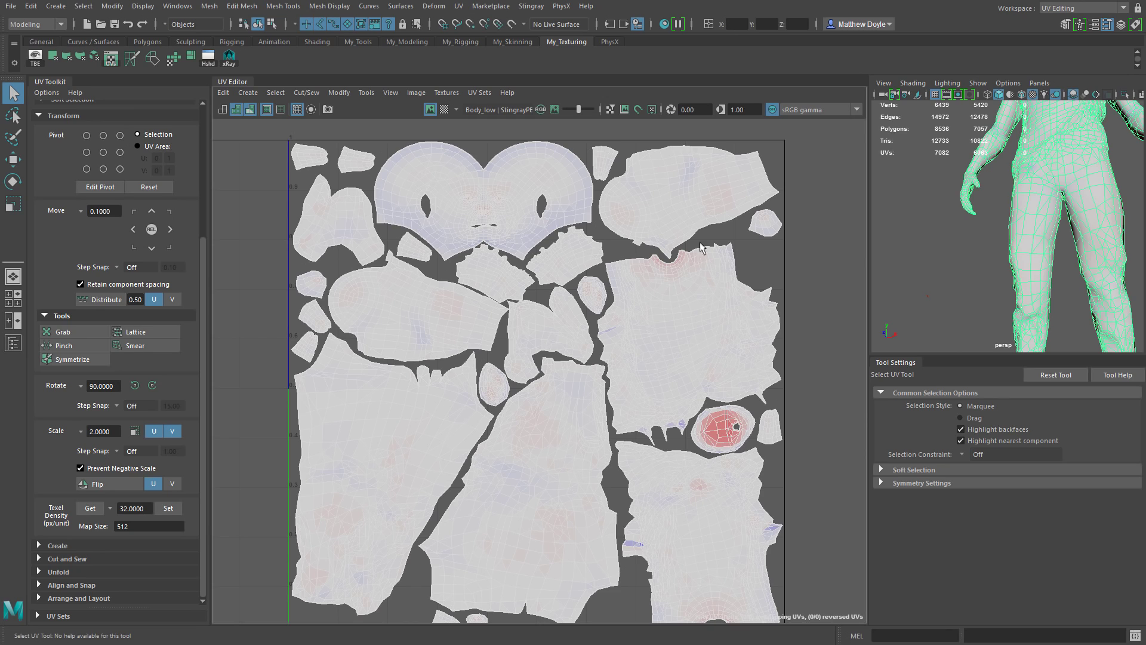
scroll(516, 503, up, 3)
scroll(522, 414, down, 3)
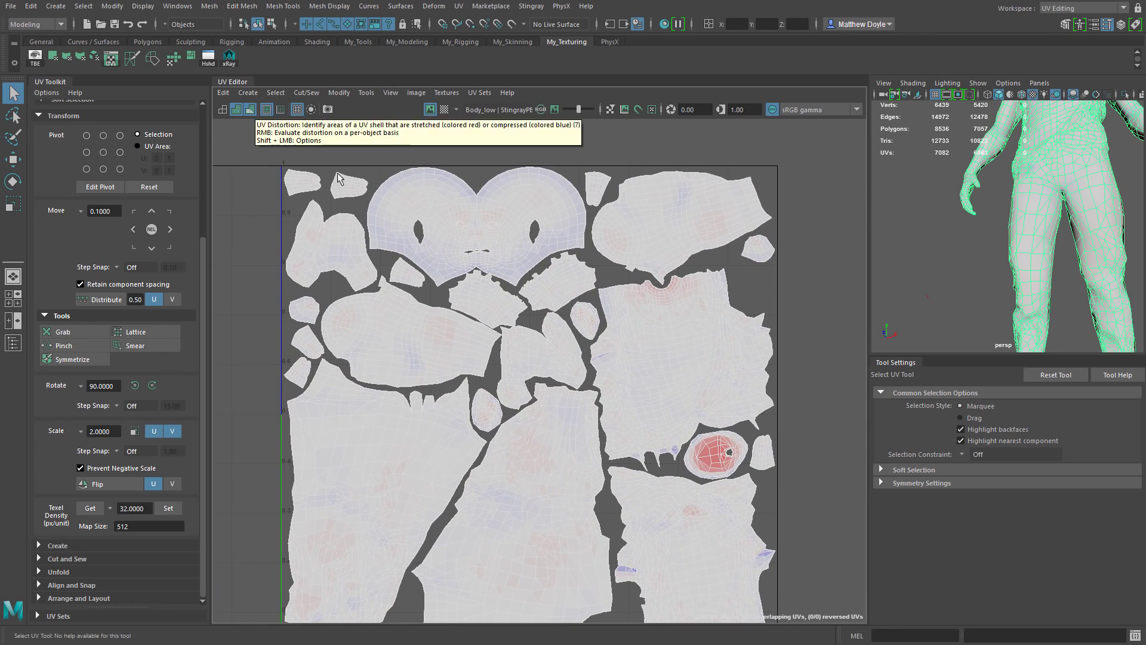
right_click(248, 109)
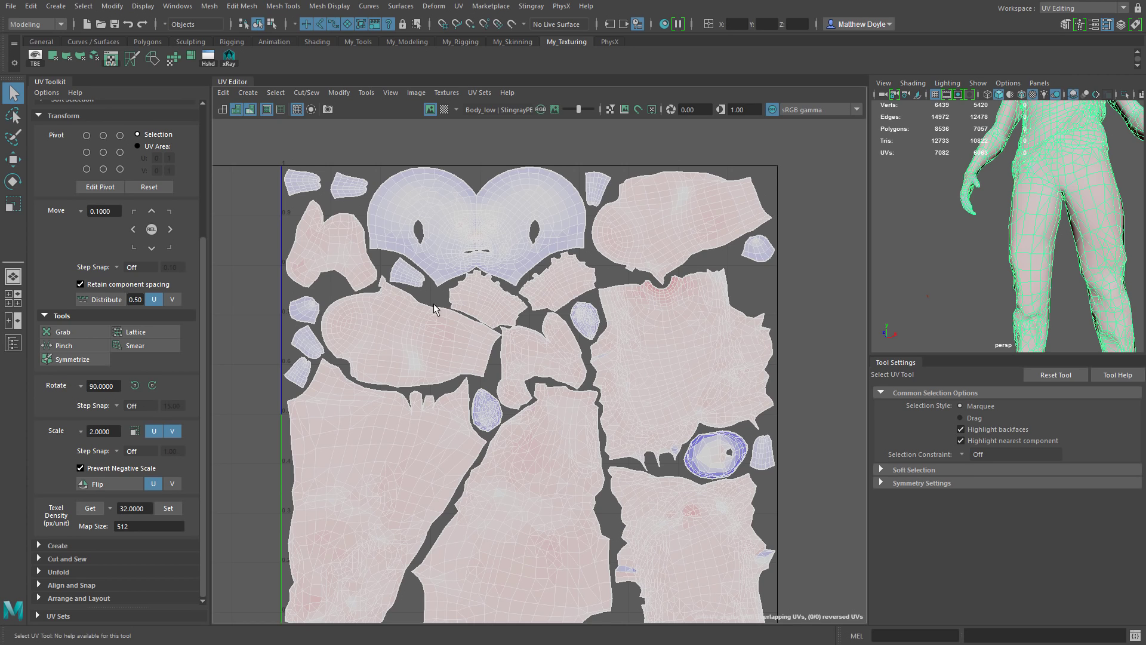
click(251, 110)
Toggle the texture borders, display coloured shell borders for the head UV shell to examine its matching edges, and clear the selection.
click(266, 110)
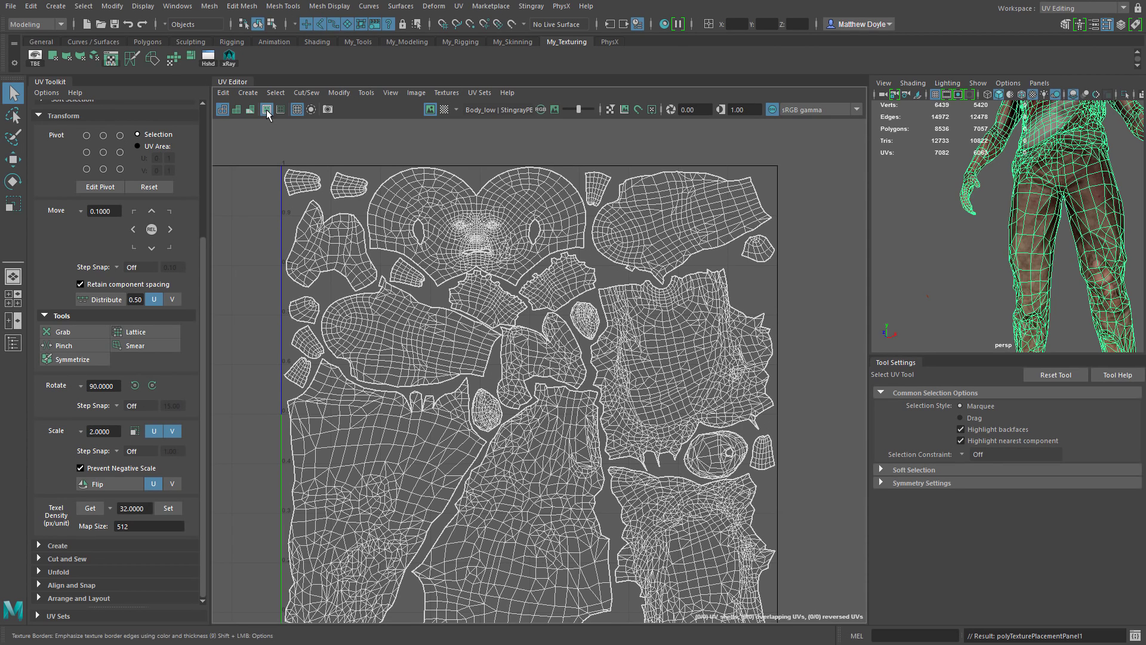
key(alt+F12)
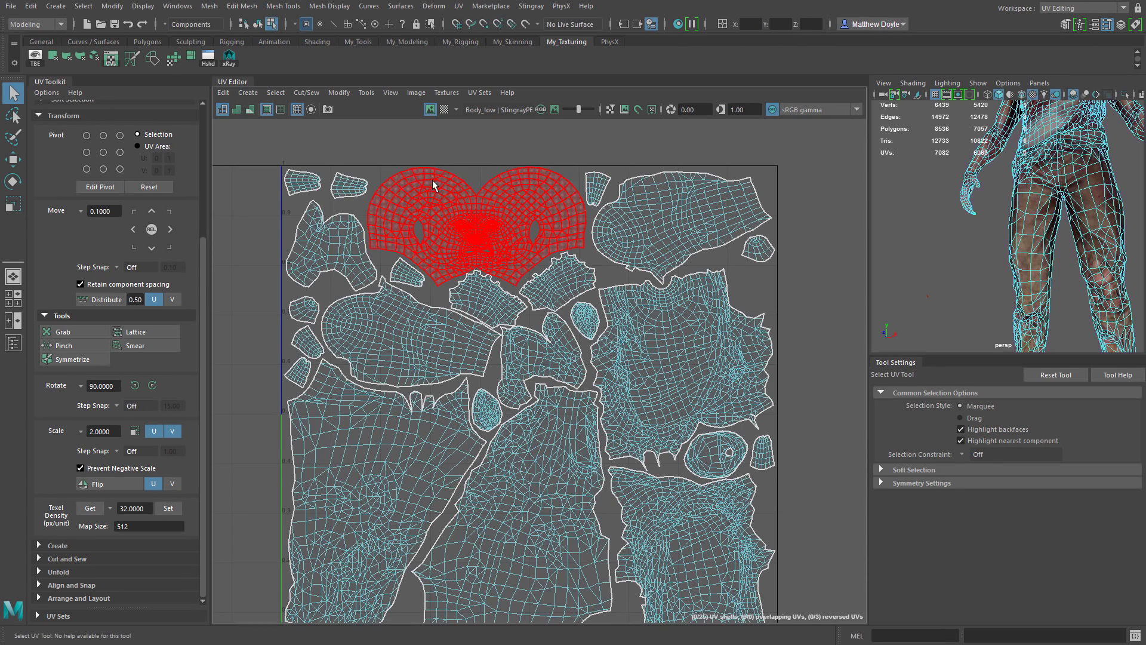
click(433, 188)
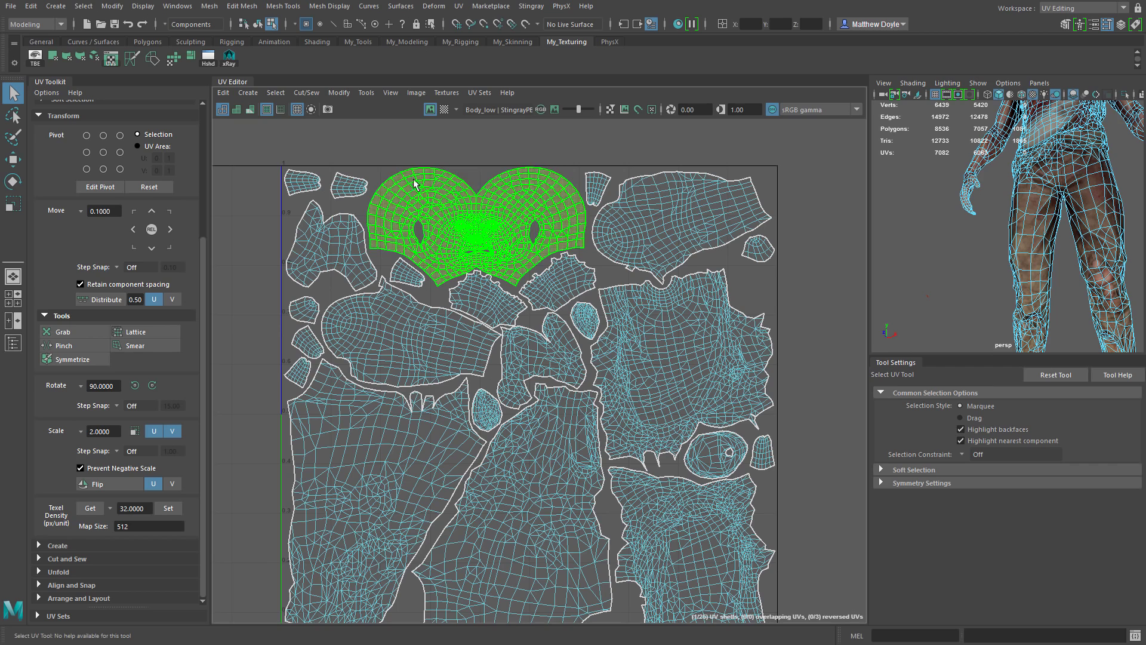
click(279, 111)
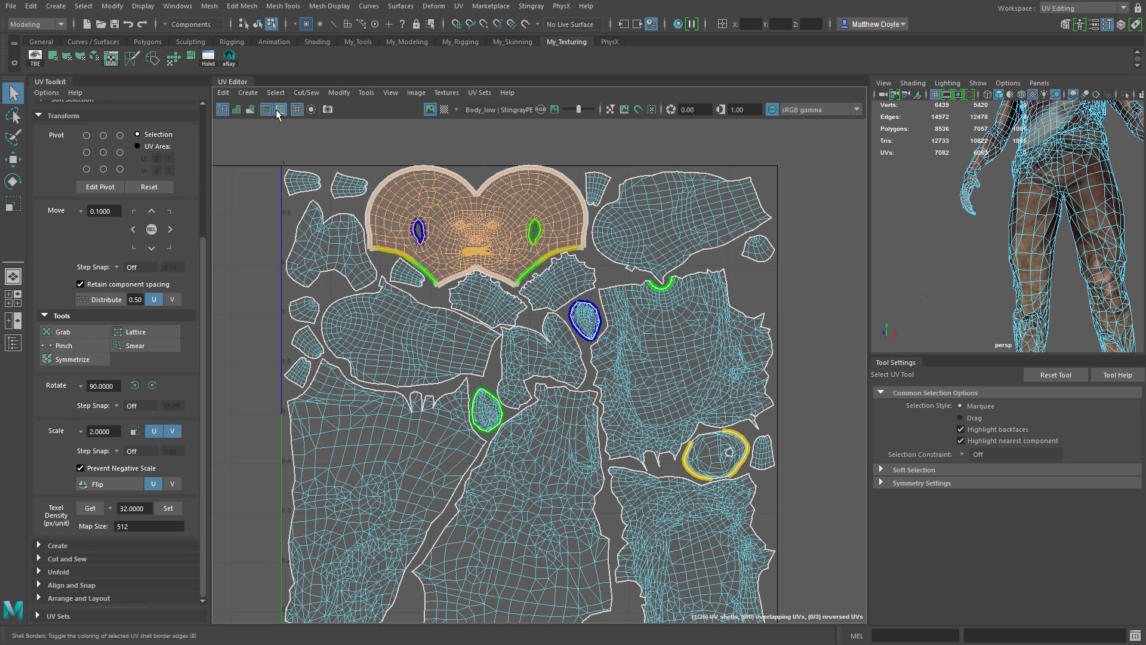
click(279, 112)
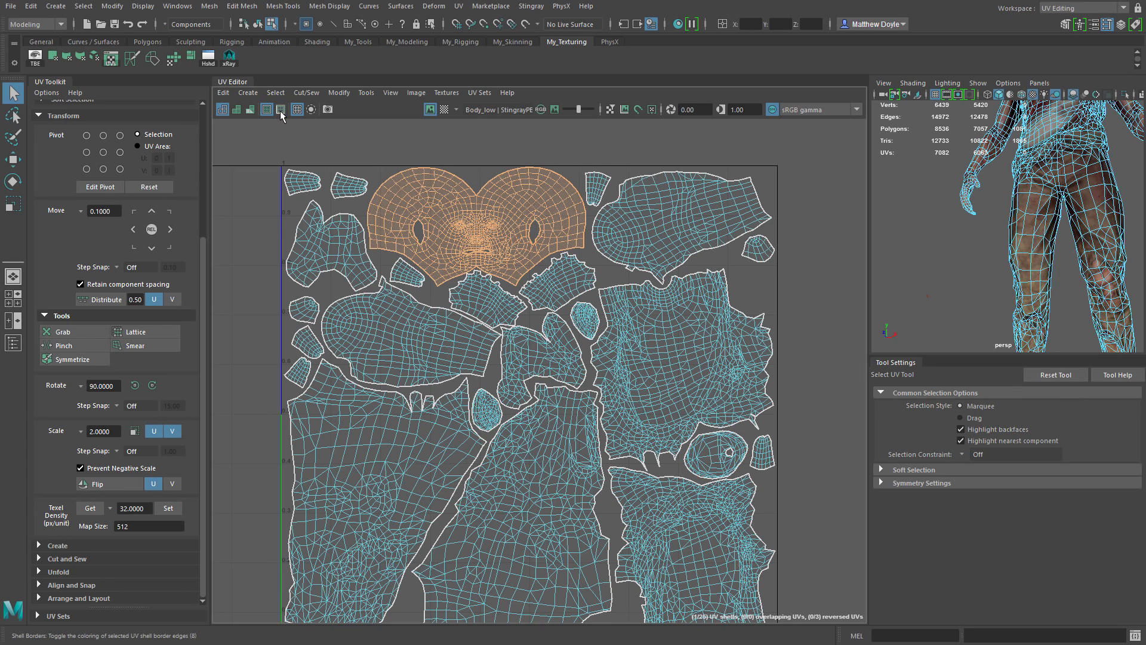
click(281, 110)
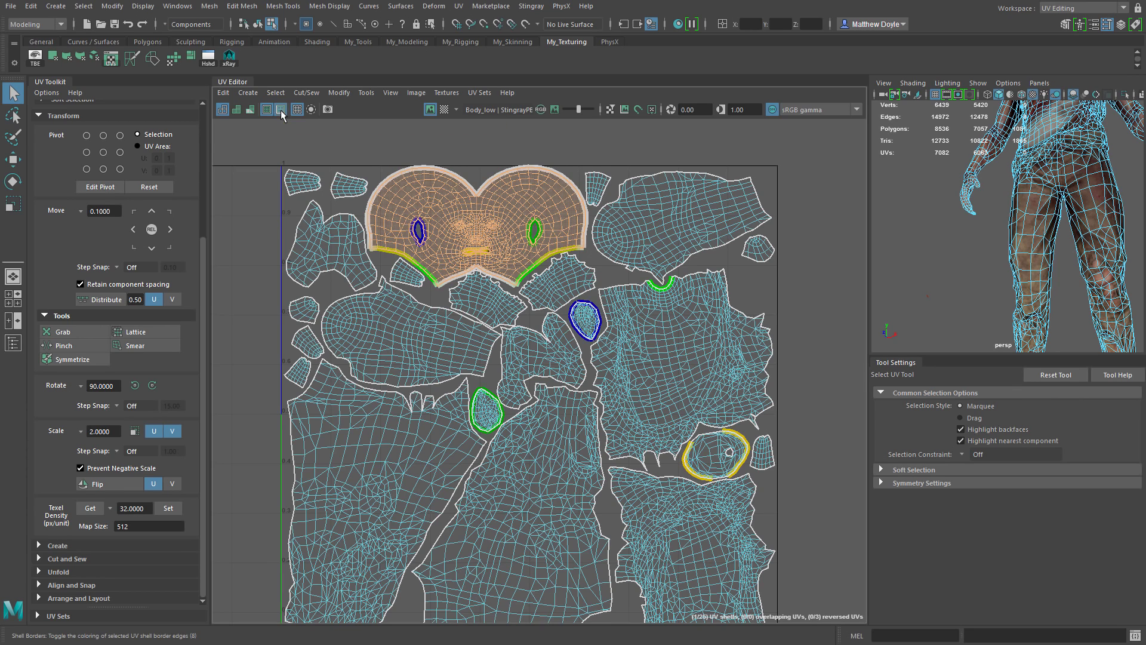
click(404, 258)
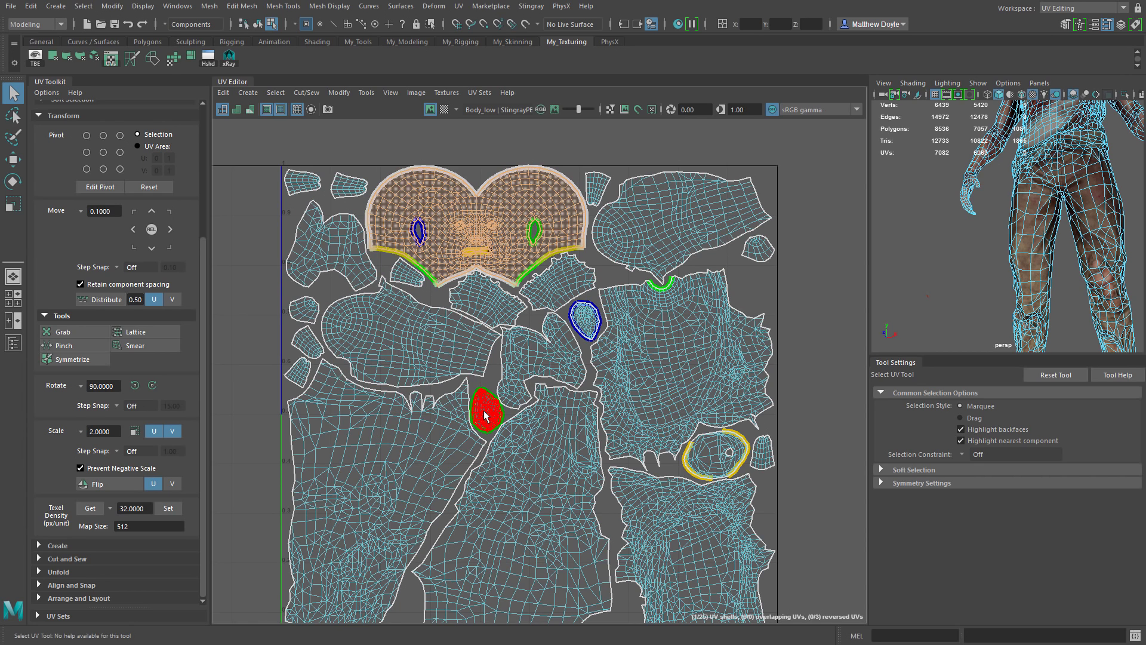
click(312, 143)
Toggle the UV Editor grid off and on, review the UV Editor Grid Options, and close them without changes.
click(297, 110)
click(296, 109)
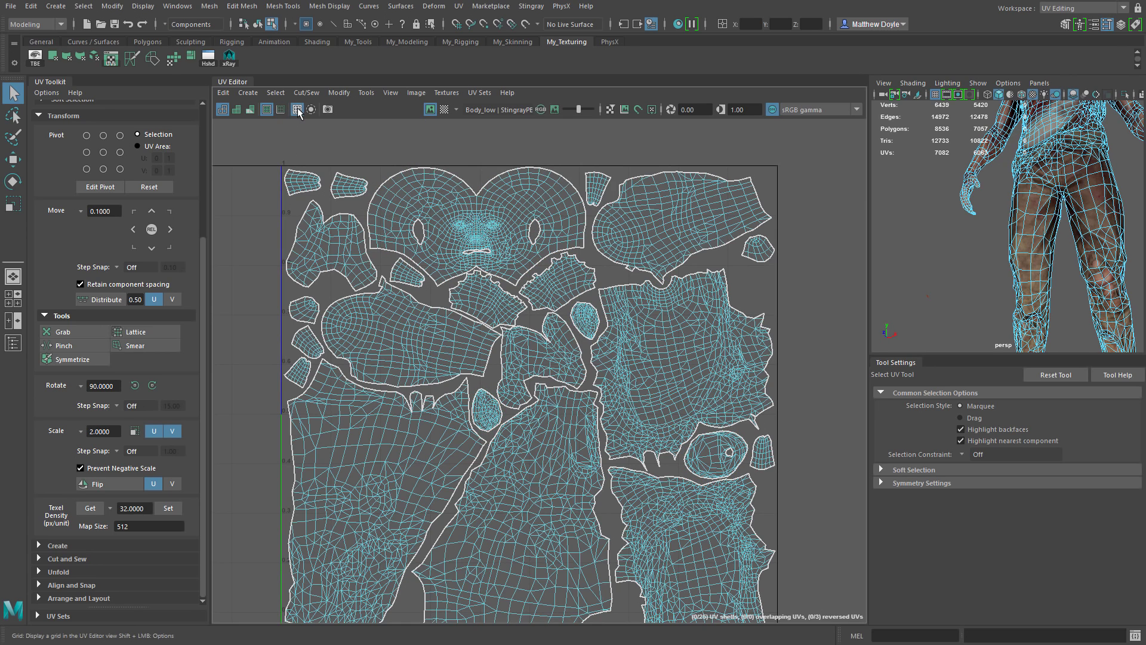
shift+click(297, 110)
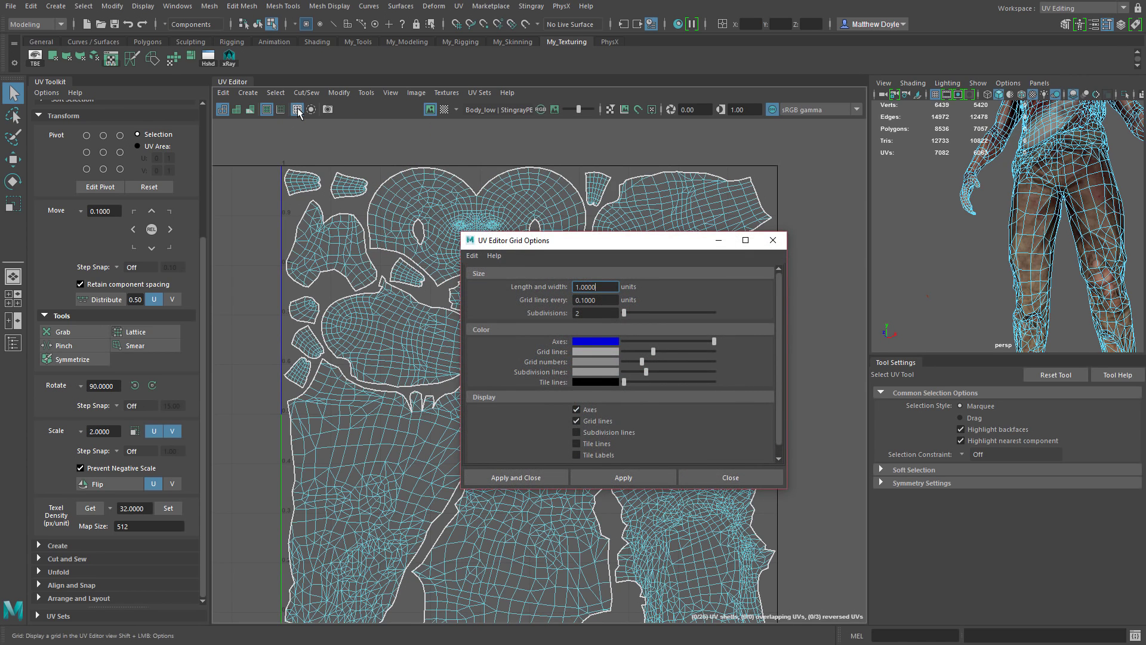
click(746, 480)
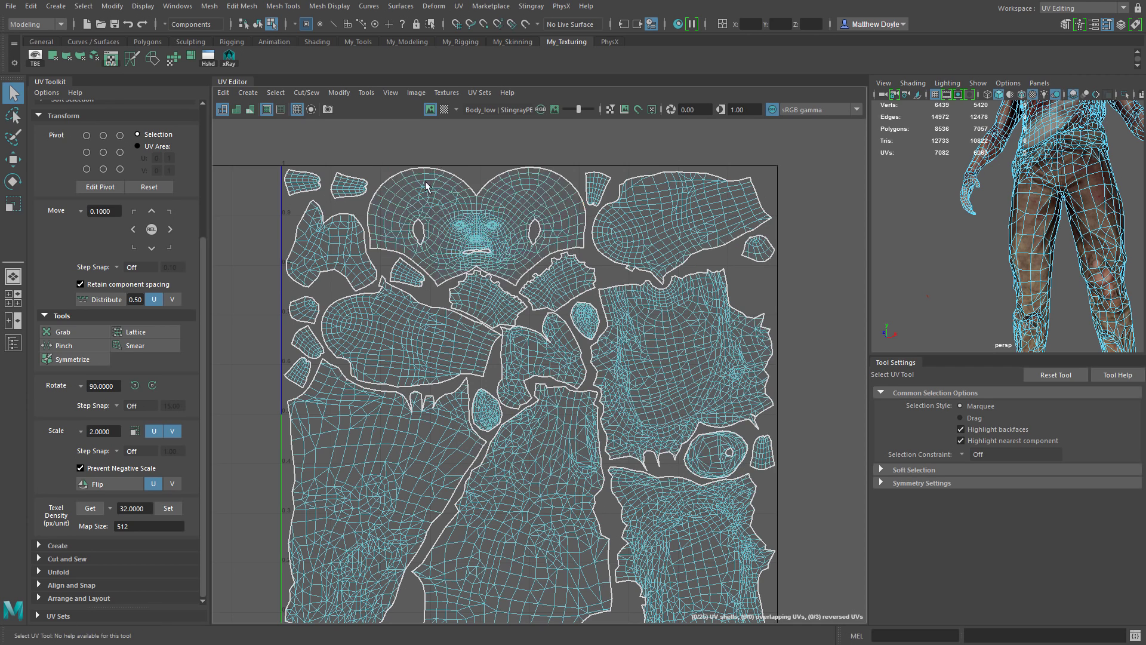
Select the head UV shell, toggle the isolated display of it on and off, and clear the selection.
click(432, 198)
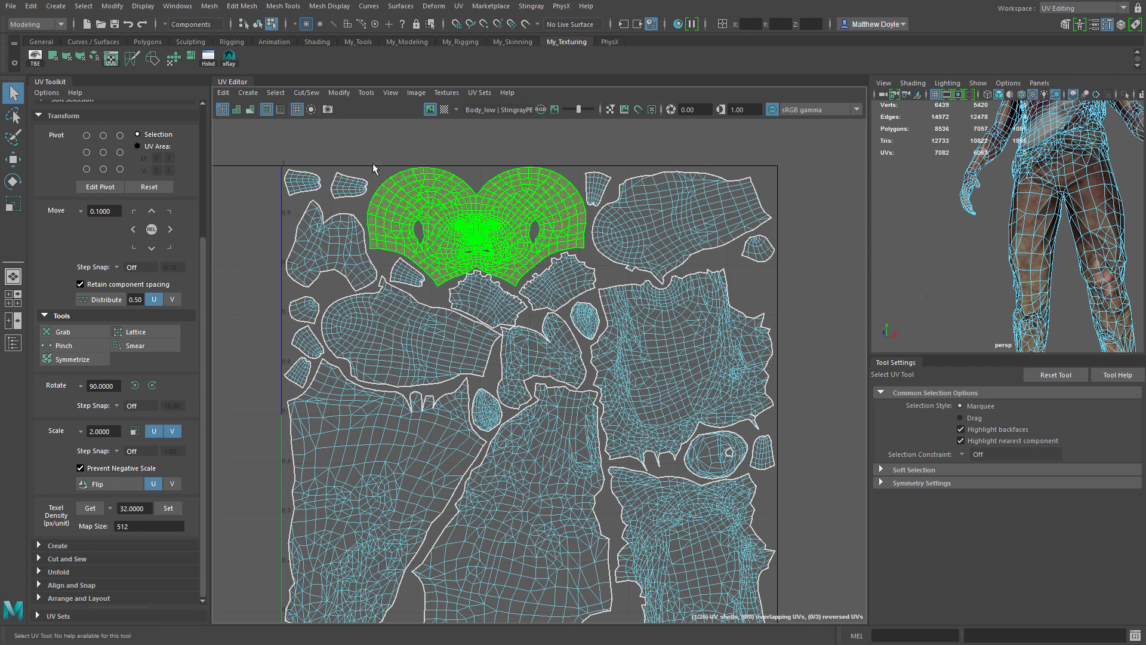
click(311, 109)
click(311, 110)
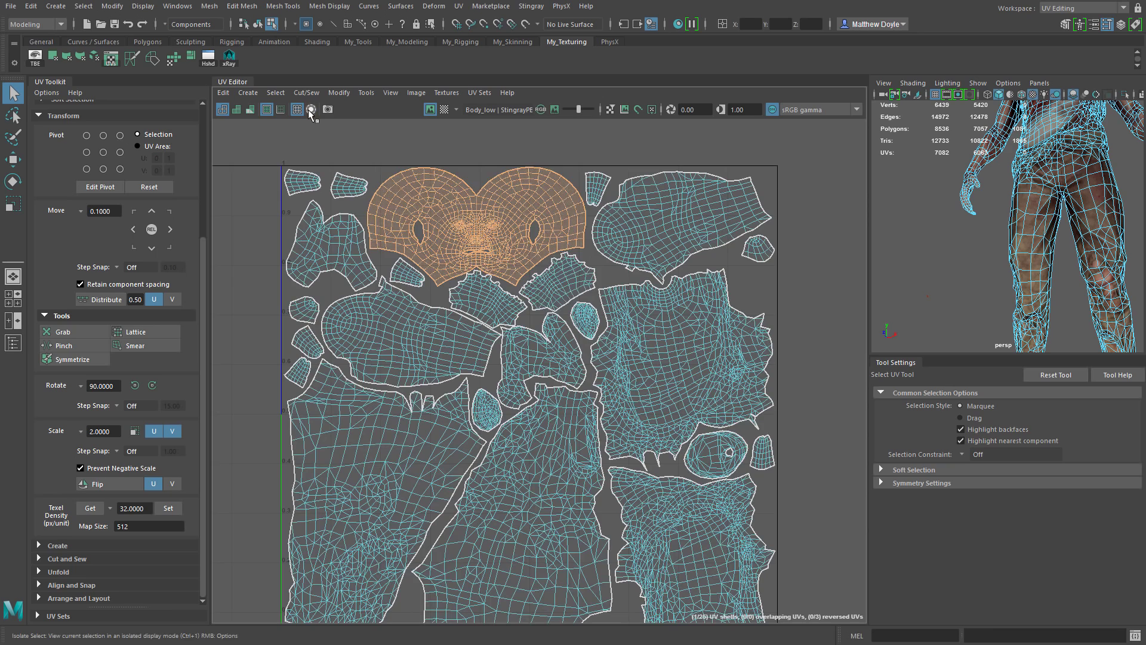
click(354, 134)
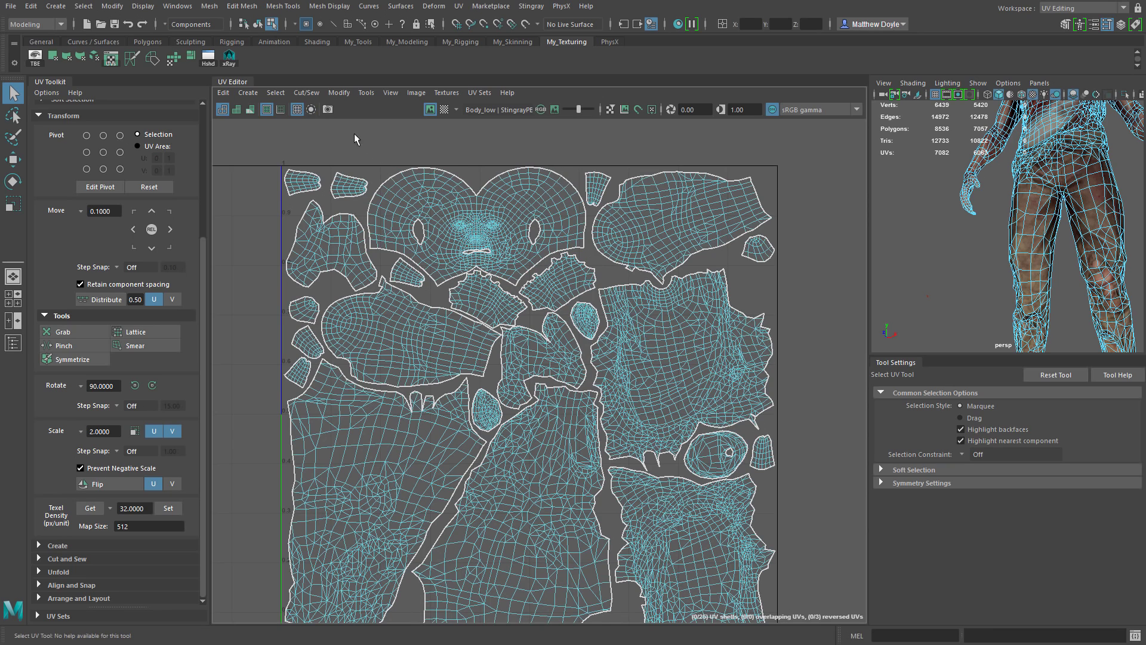
Open the UV Snapshot options and accept them with a 256 by 256 size and the Maya IFF format.
click(328, 110)
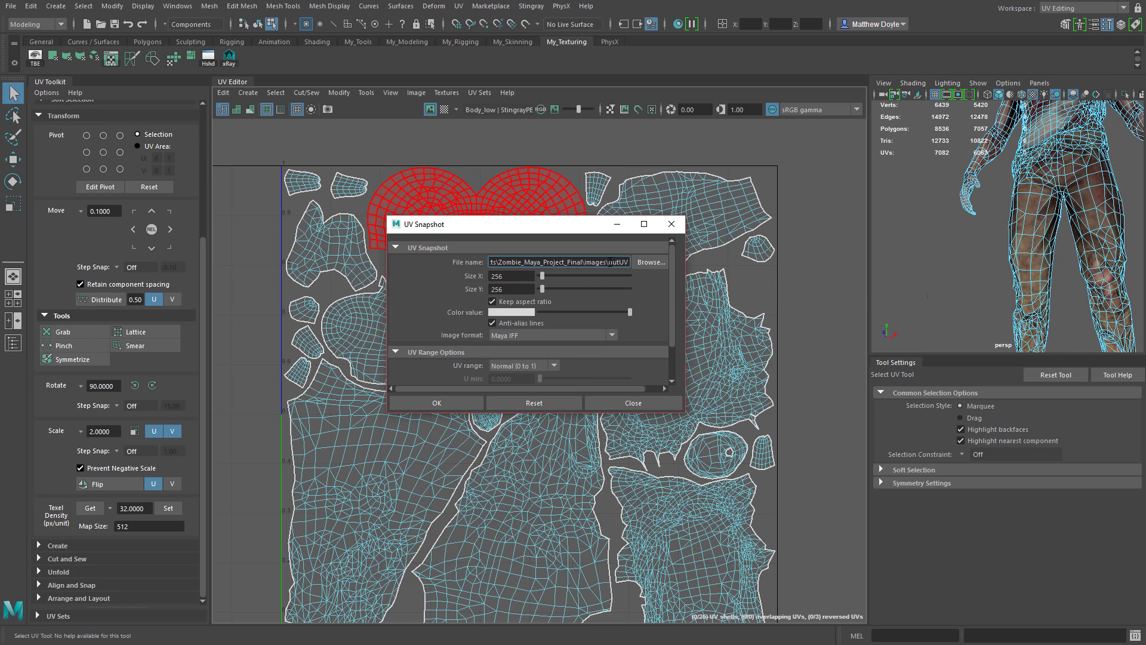
click(437, 402)
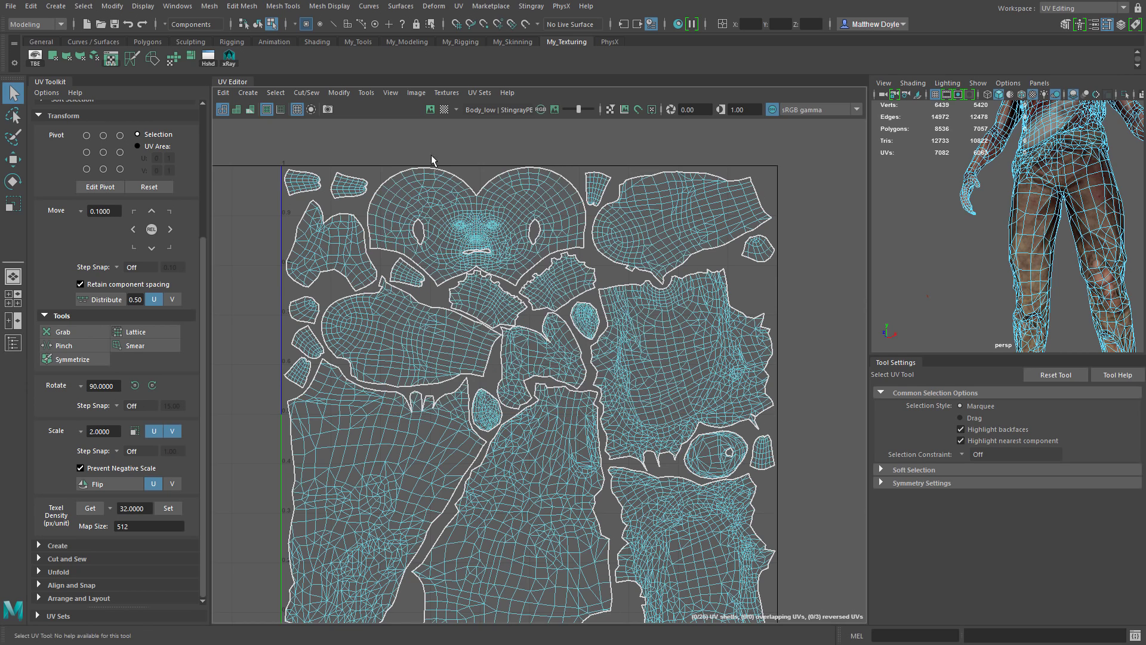
Display the Zombie_Mat_BaseColor.tga texture behind the UV shells.
click(431, 110)
click(457, 109)
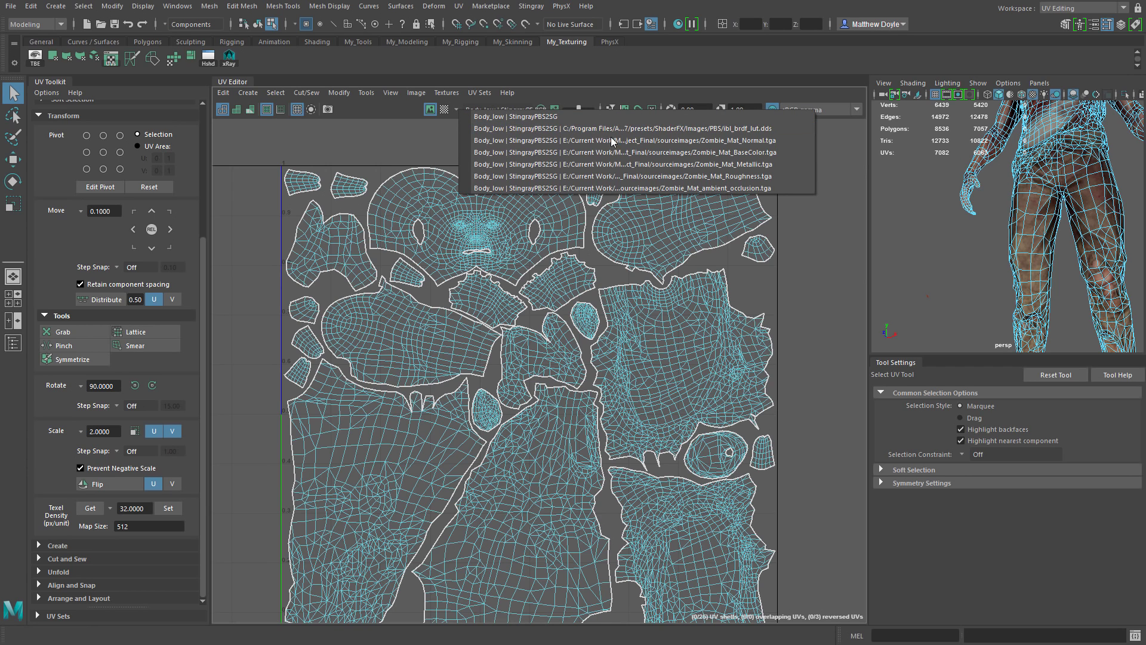
click(758, 152)
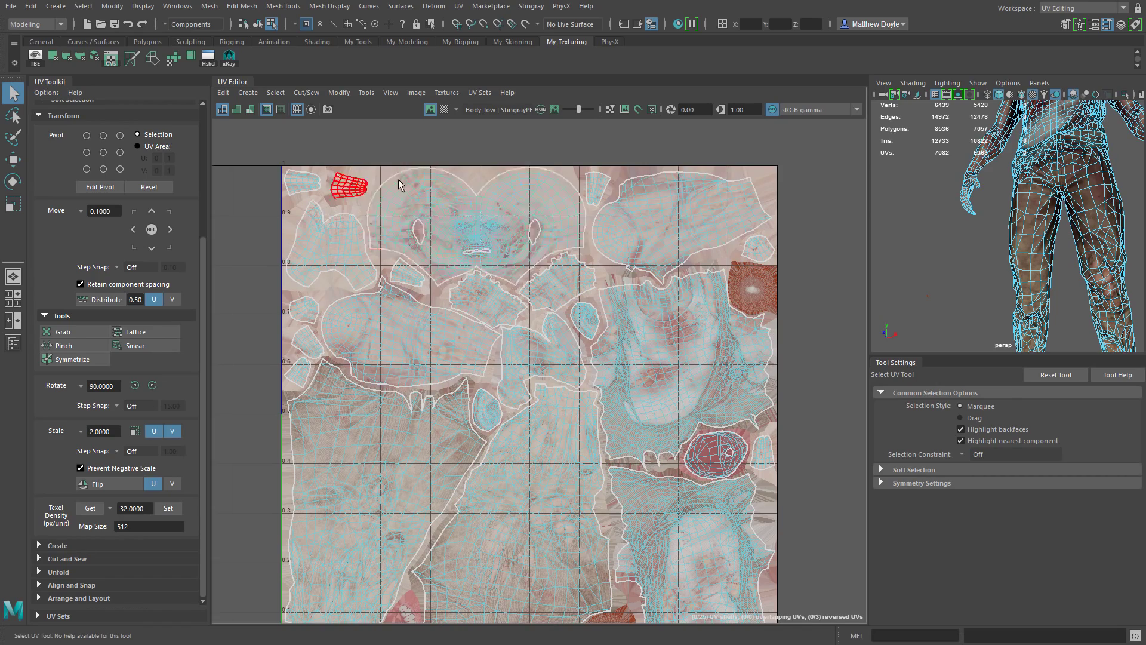
Turn on image dimming for the base colour texture and vary its strength, leaving the texture strongly dimmed.
click(554, 109)
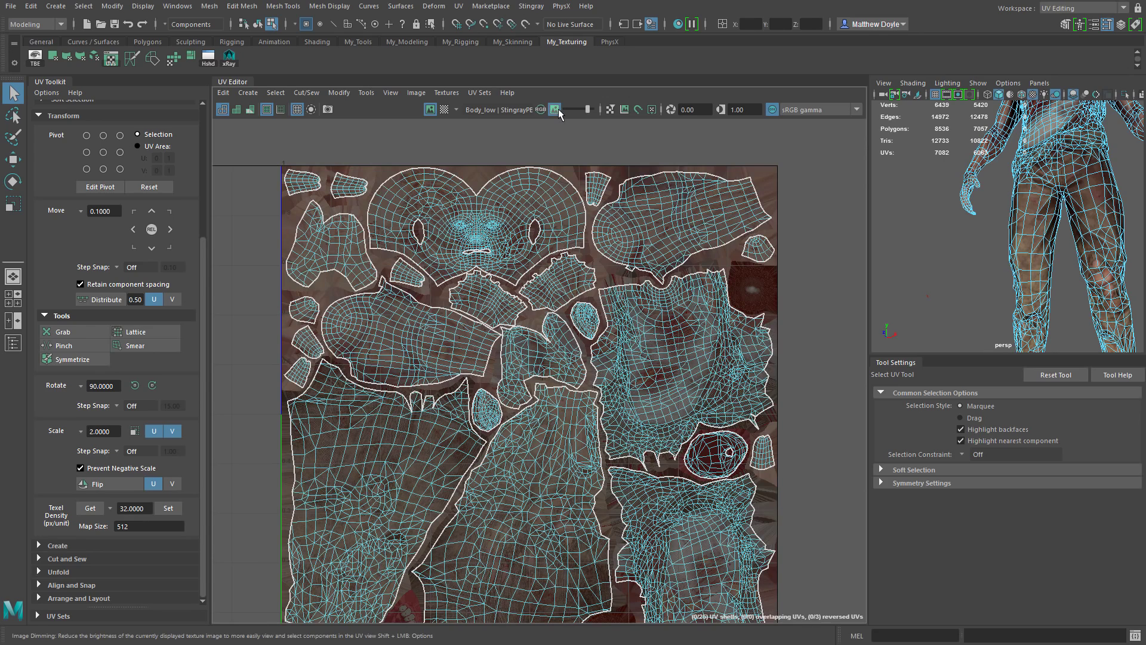
click(557, 110)
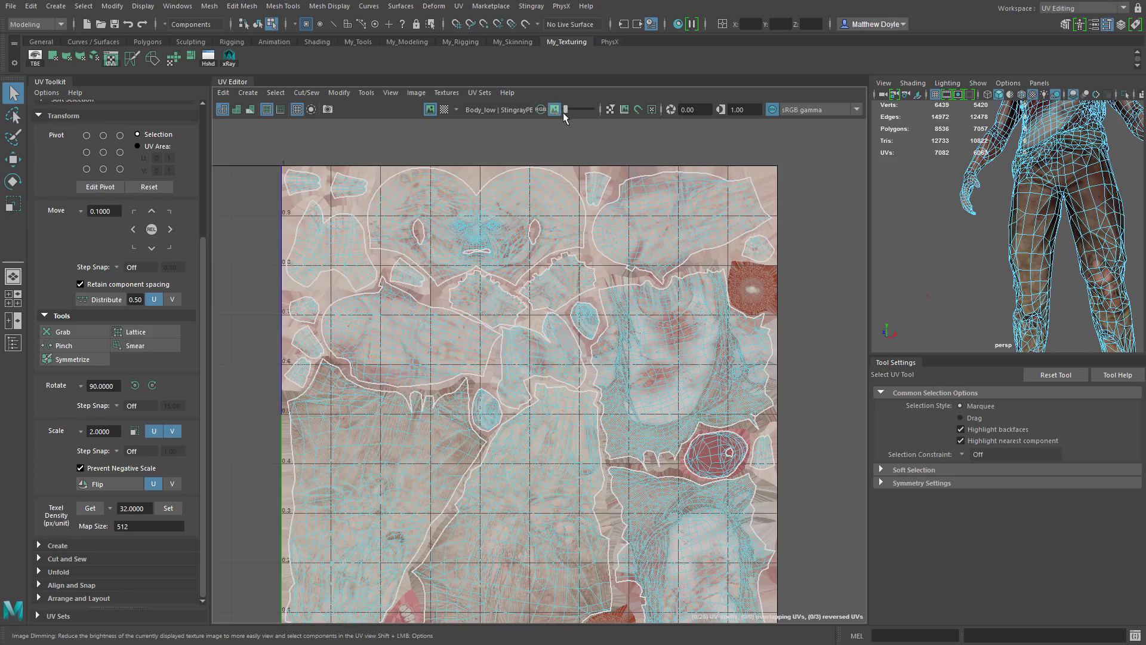
drag(567, 110, 589, 113)
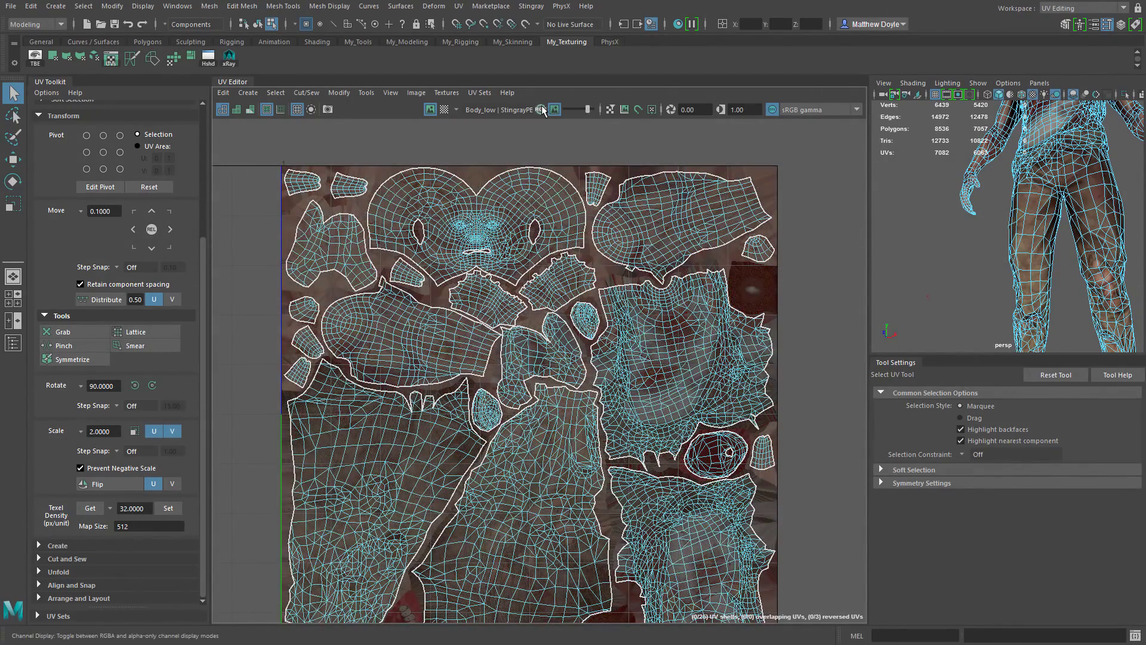
Switch the texture between alpha-only and RGBA channel display, returning it to RGBA.
click(542, 110)
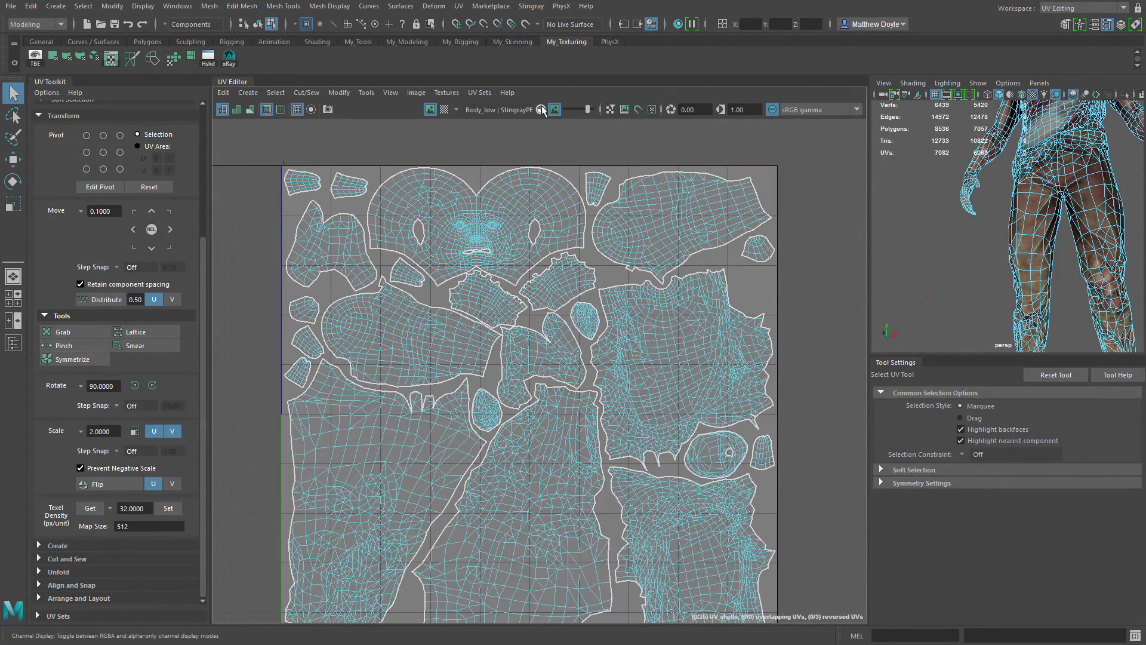
click(542, 110)
click(542, 110)
click(541, 110)
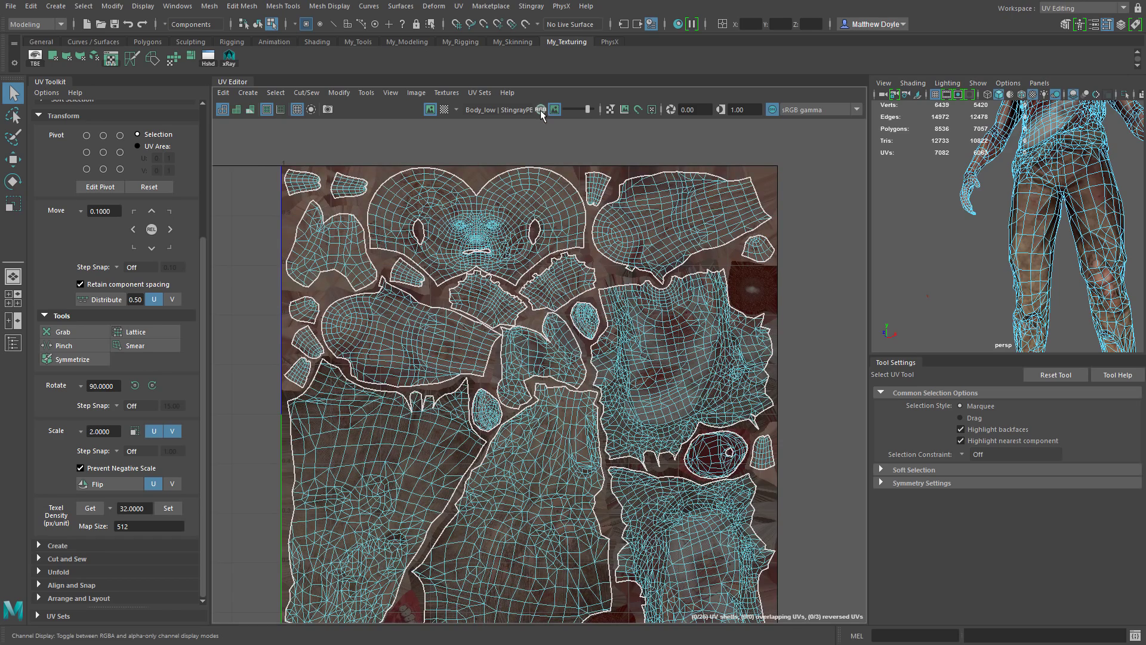
Apply the checker map to the body mesh, inspect the pattern up close on the model, and adjust the image dimming slightly.
click(444, 109)
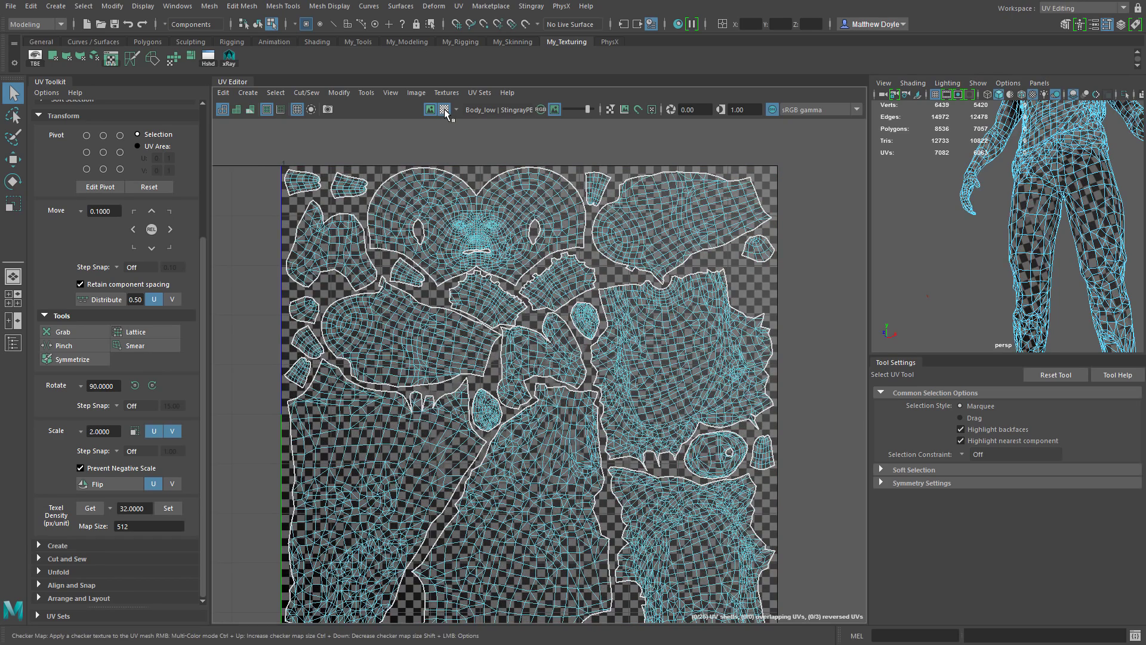
alt+middle_drag(991, 136, 953, 209)
scroll(953, 209, up, 5)
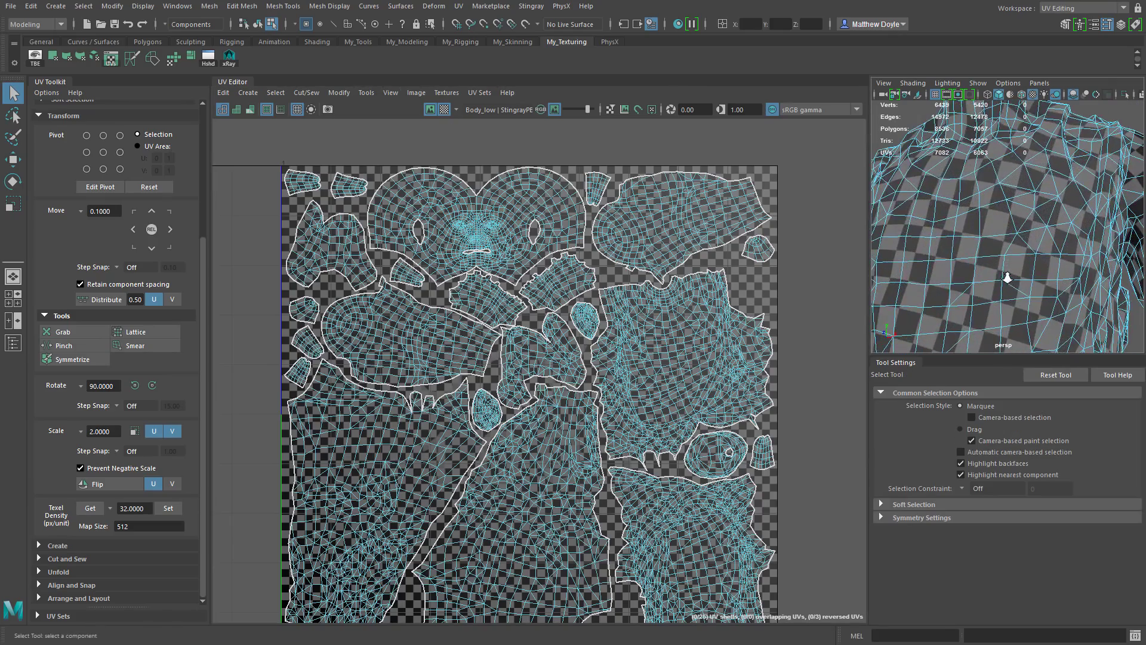
mouse_move(587, 111)
mouse_down()
mouse_move(571, 111)
mouse_move(582, 113)
mouse_up()
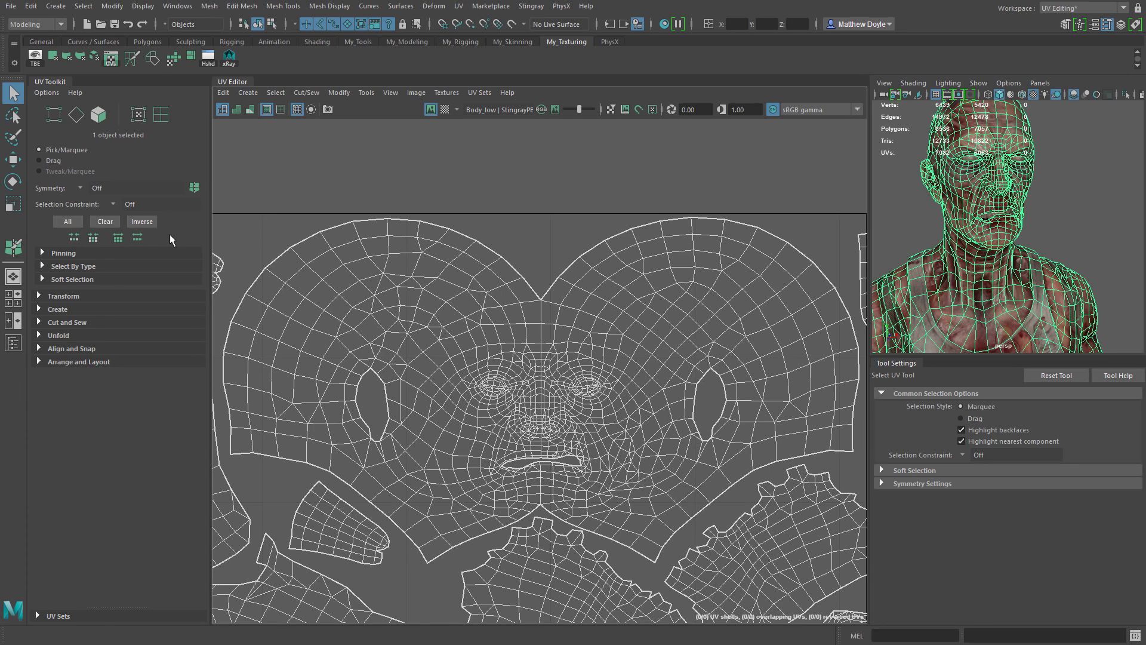
Review the available selection constraints without choosing one.
click(116, 204)
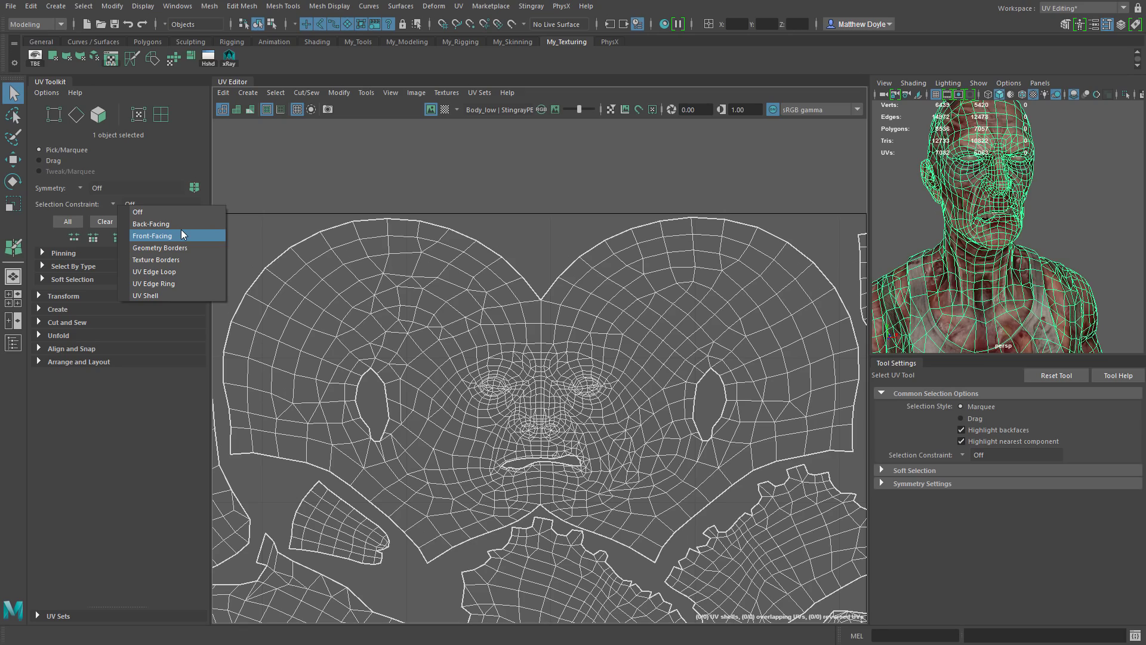
click(943, 214)
Select a single face on the character's cheek, reverse its normal, and clear the selection to inspect it on the model.
scroll(1003, 250, up, 5)
alt+drag(1003, 250, 944, 228)
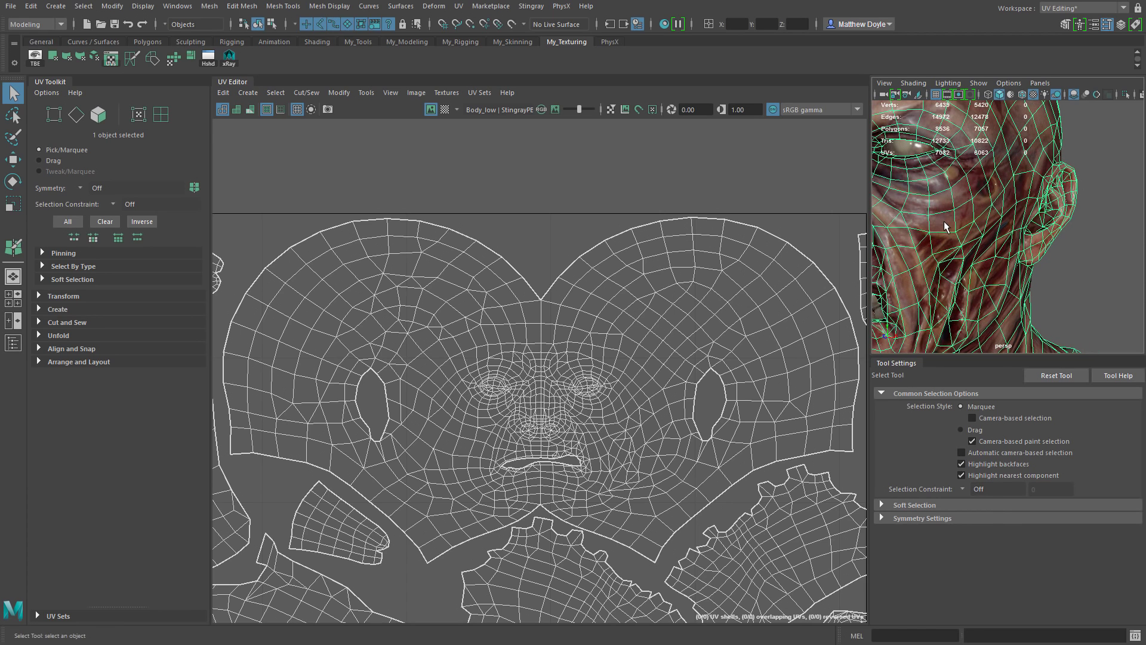
right_click(945, 226)
right_drag(947, 240, 944, 256)
click(942, 225)
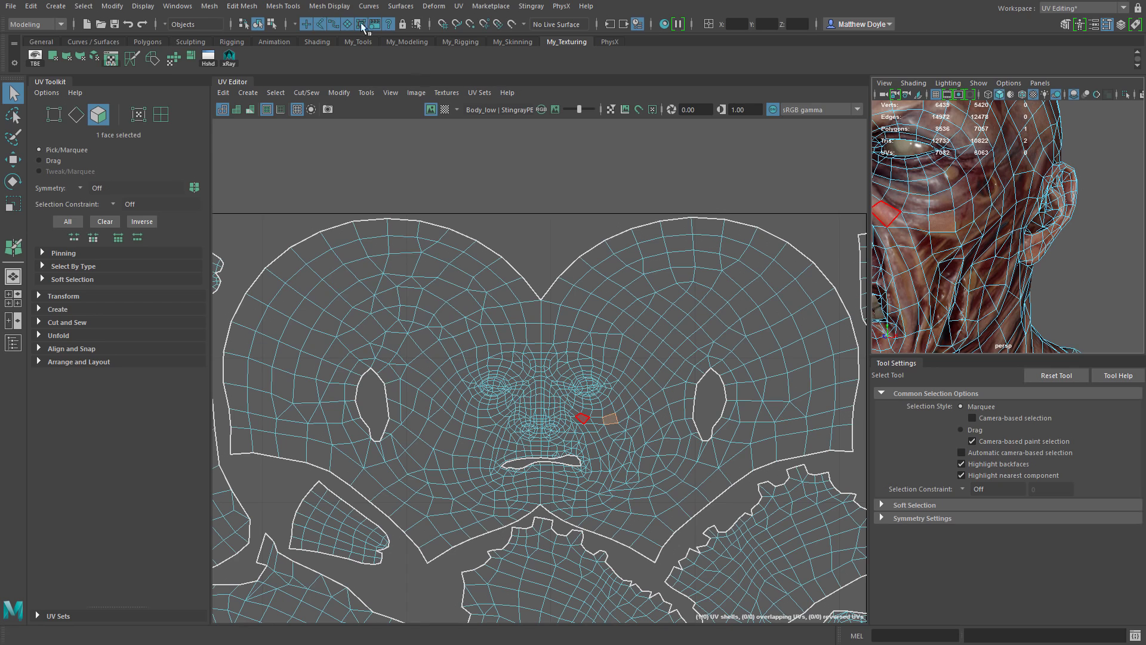
click(343, 8)
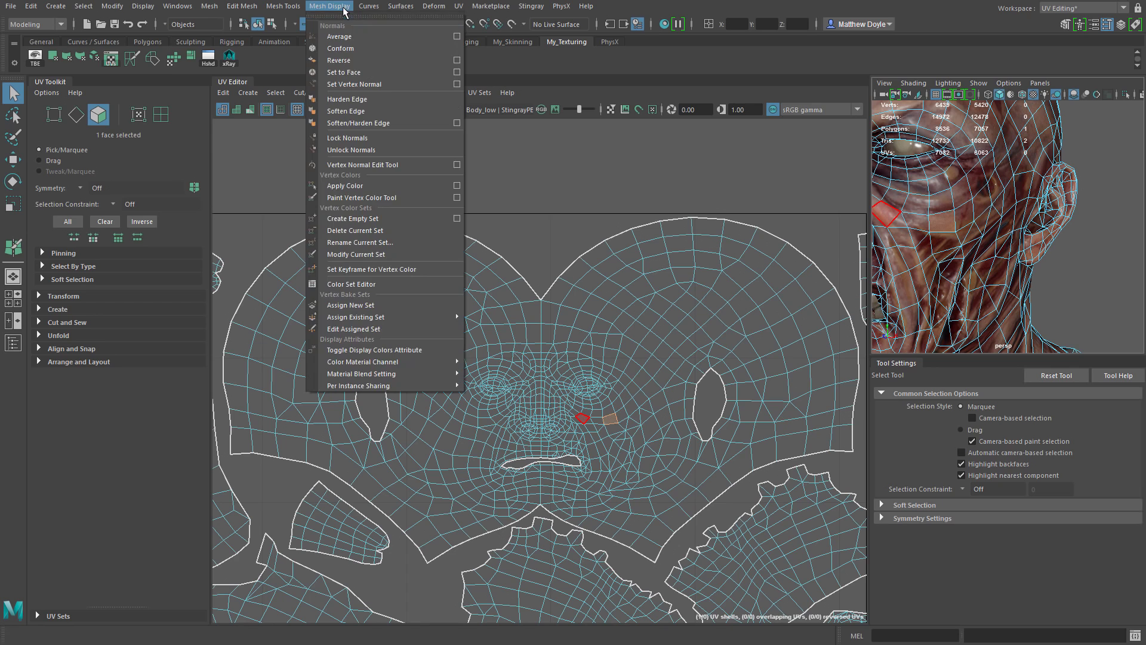
click(339, 61)
scroll(986, 233, up, 6)
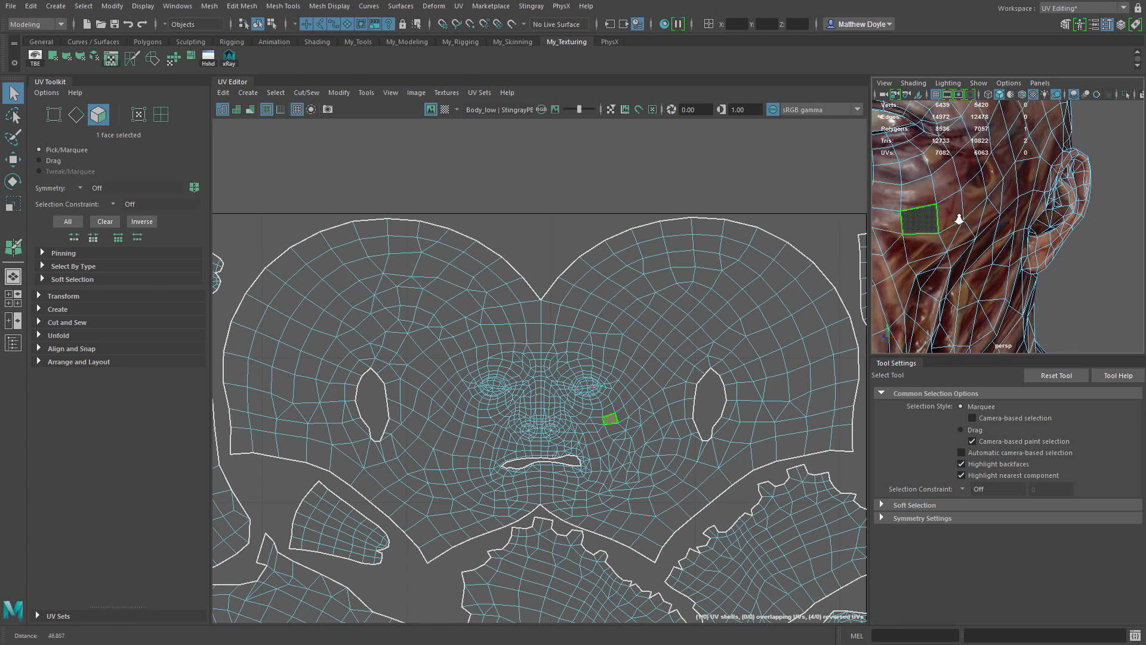
scroll(986, 233, down, 5)
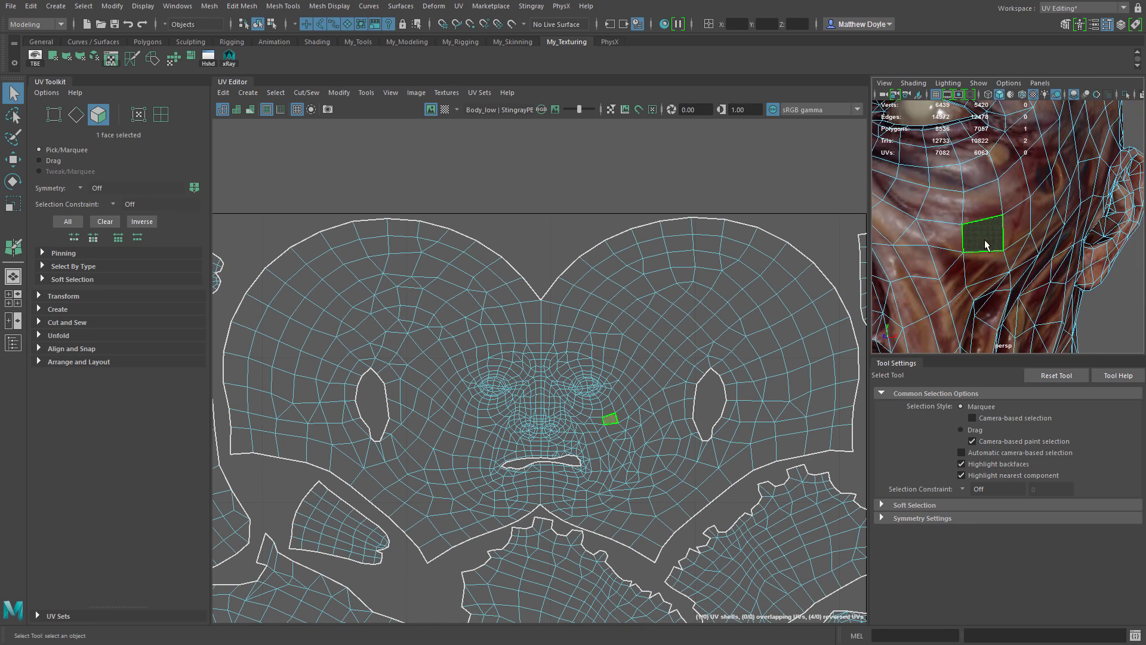
click(974, 239)
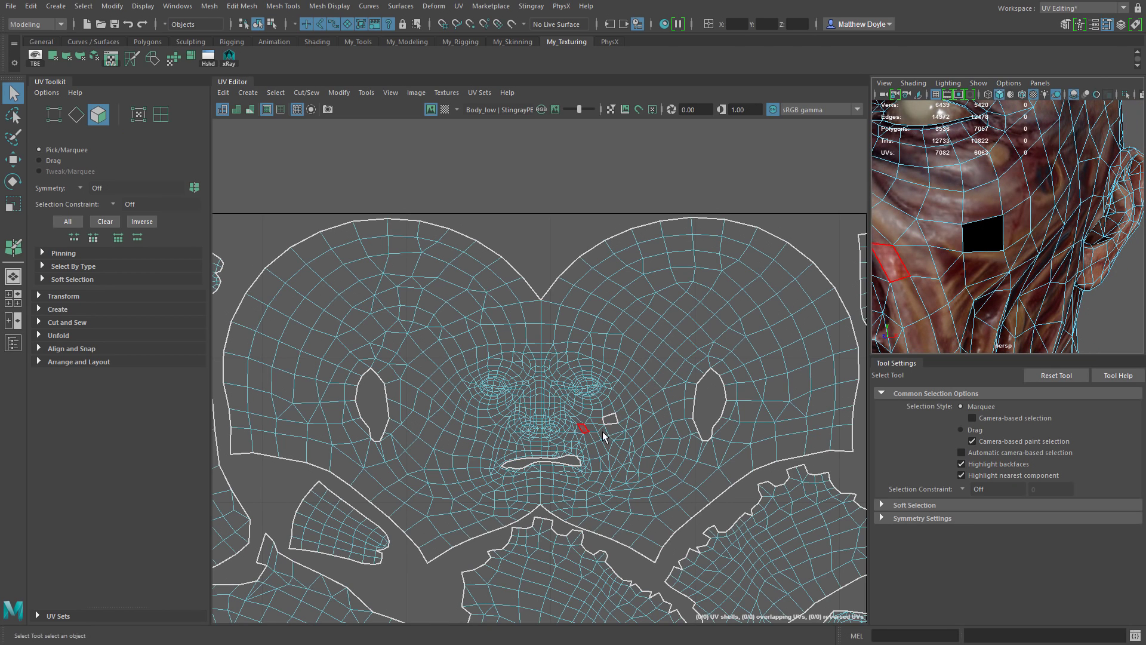
Examine the reversed cheek face's outline in the UV layout by toggling the texture borders off and on.
scroll(612, 425, up, 4)
click(603, 412)
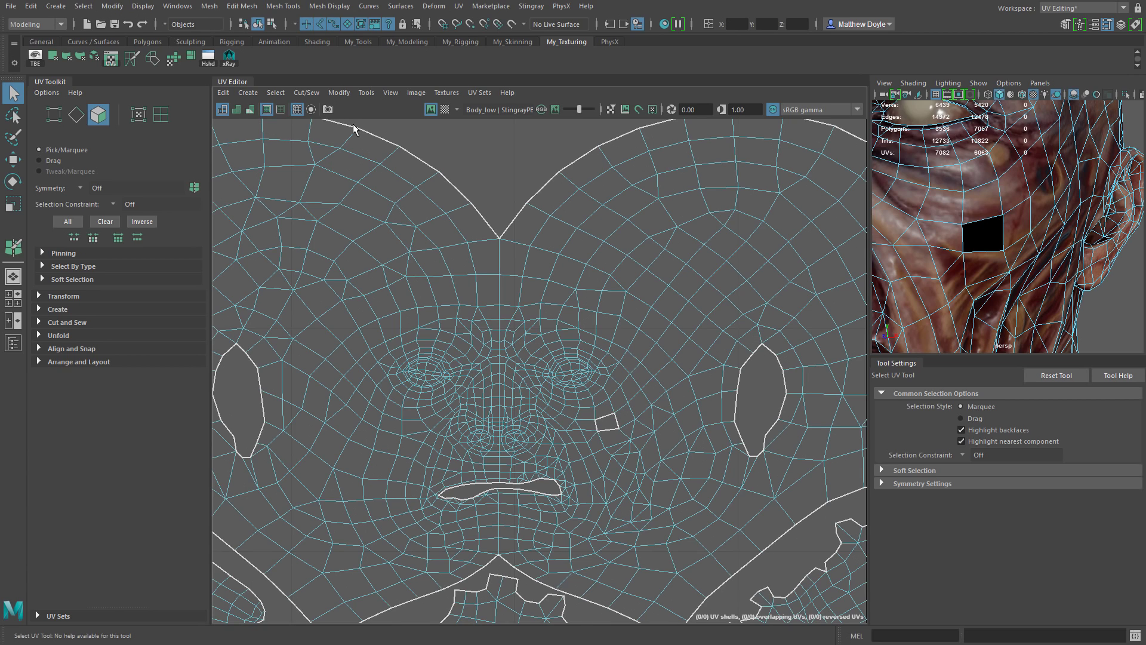
click(267, 111)
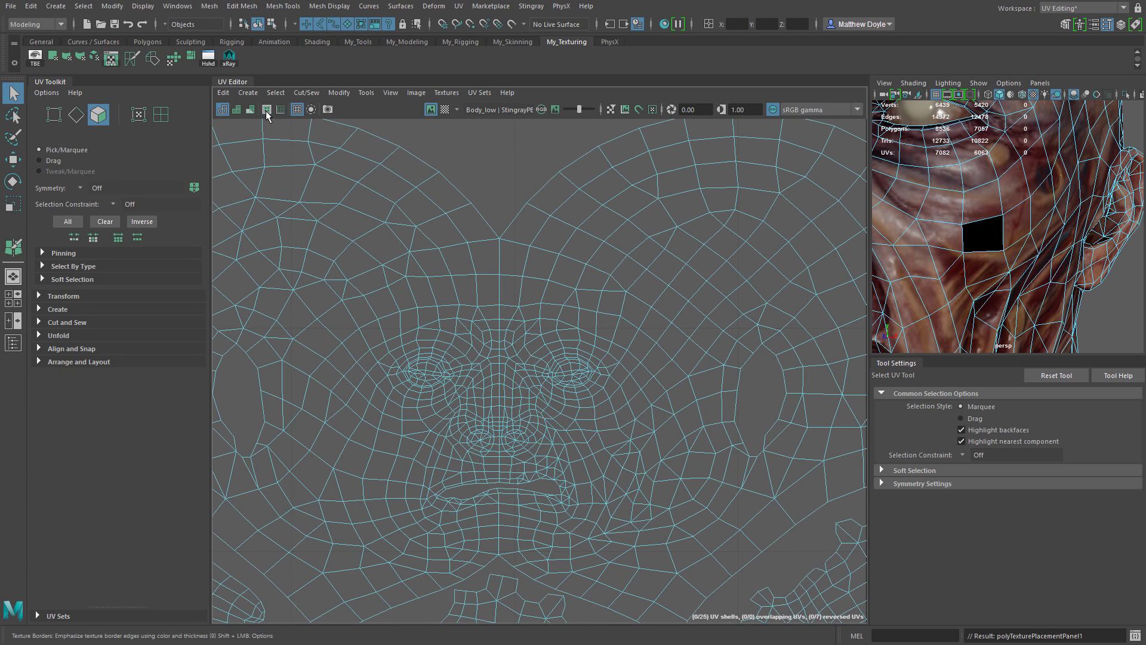
click(266, 110)
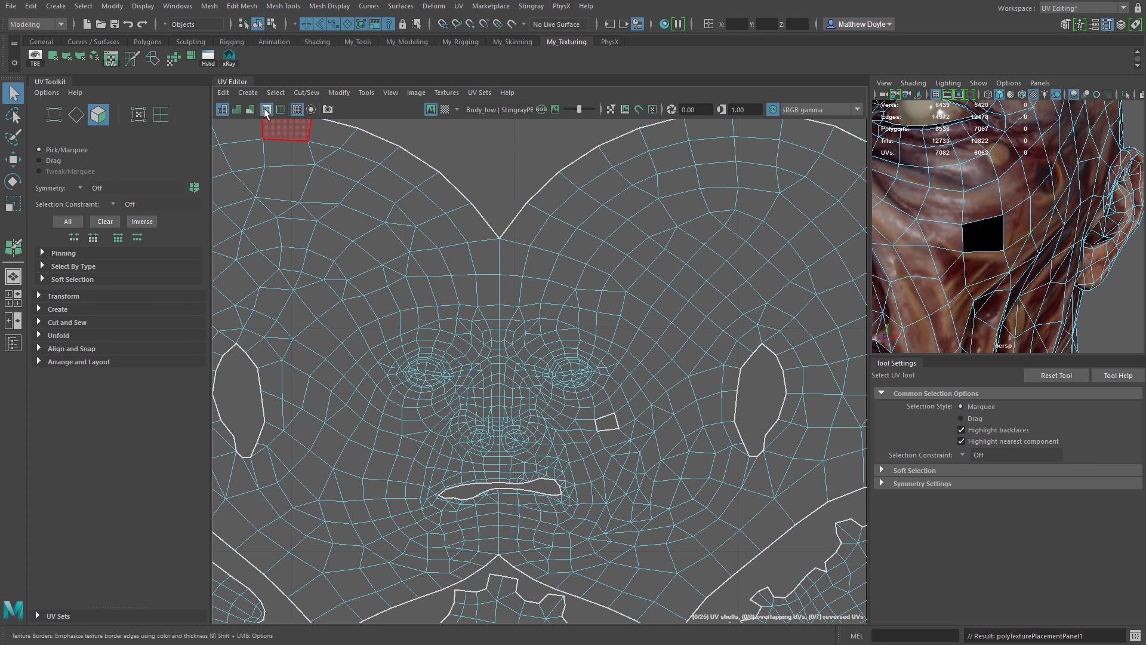
Set the selection constraint to Back-Facing and select across the UV shells so that only the reversed cheek face is picked.
click(119, 204)
click(143, 222)
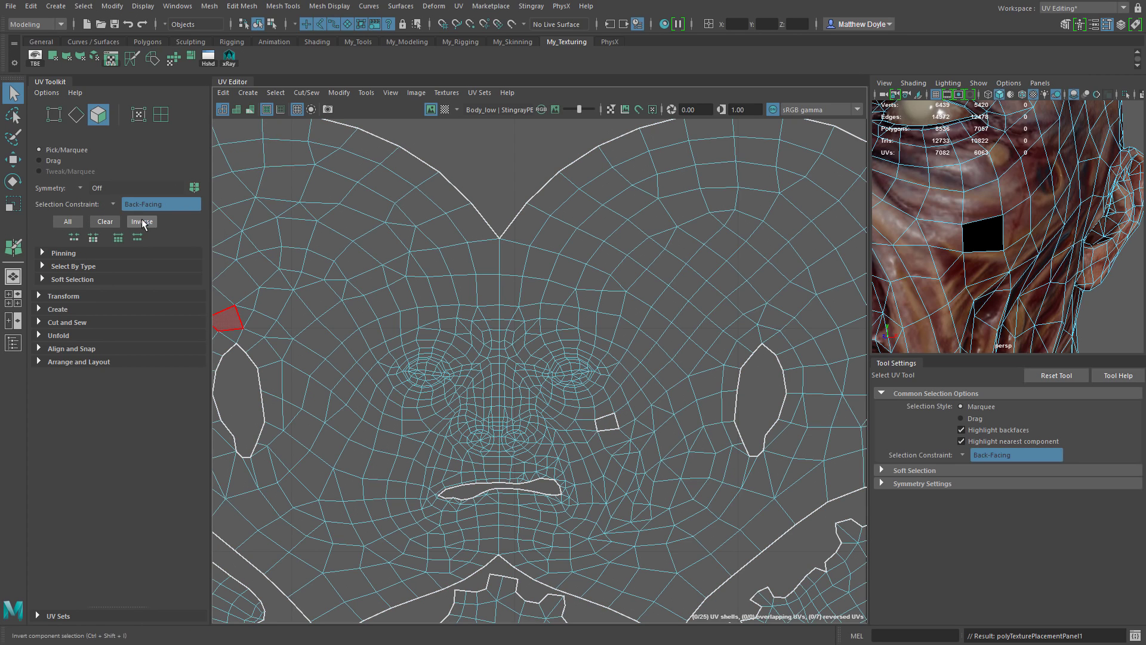
scroll(673, 396, down, 4)
drag(253, 207, 835, 591)
click(643, 407)
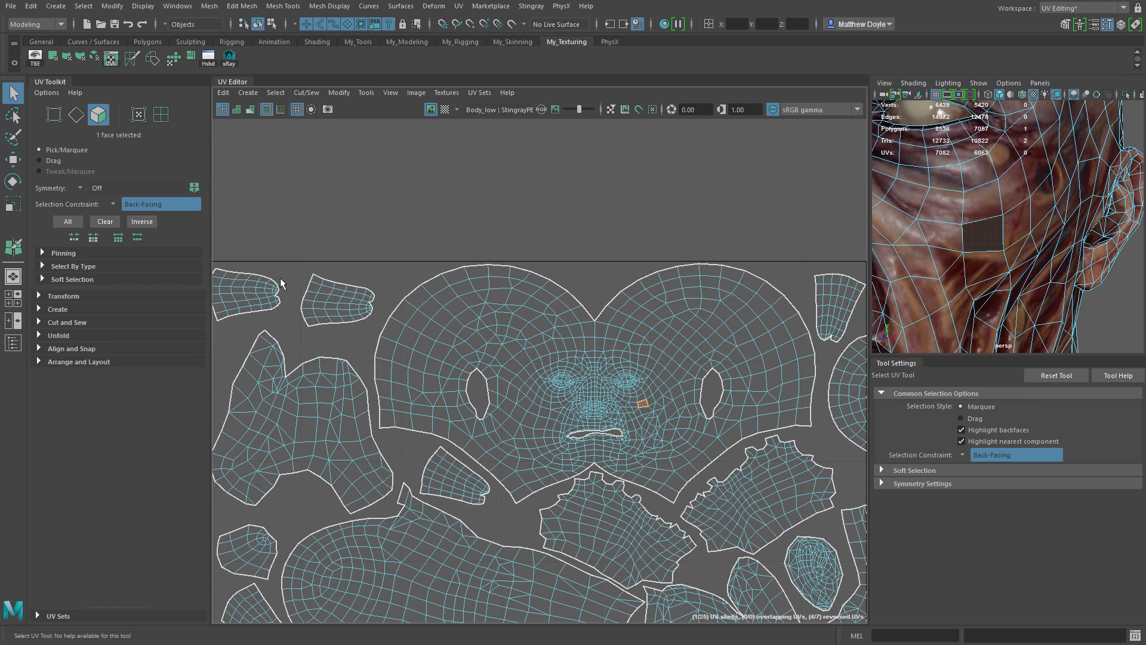
Set the selection constraint to Front-Facing, select faces across the visible UV shells, and clear the selection.
click(116, 205)
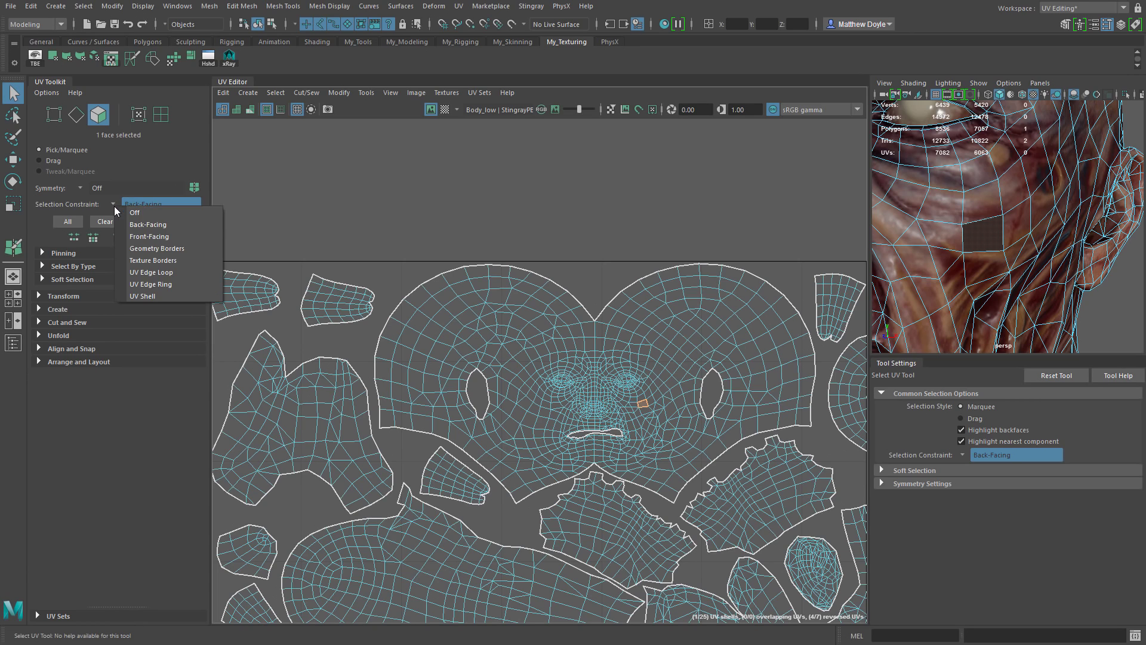
click(138, 240)
drag(244, 184, 859, 618)
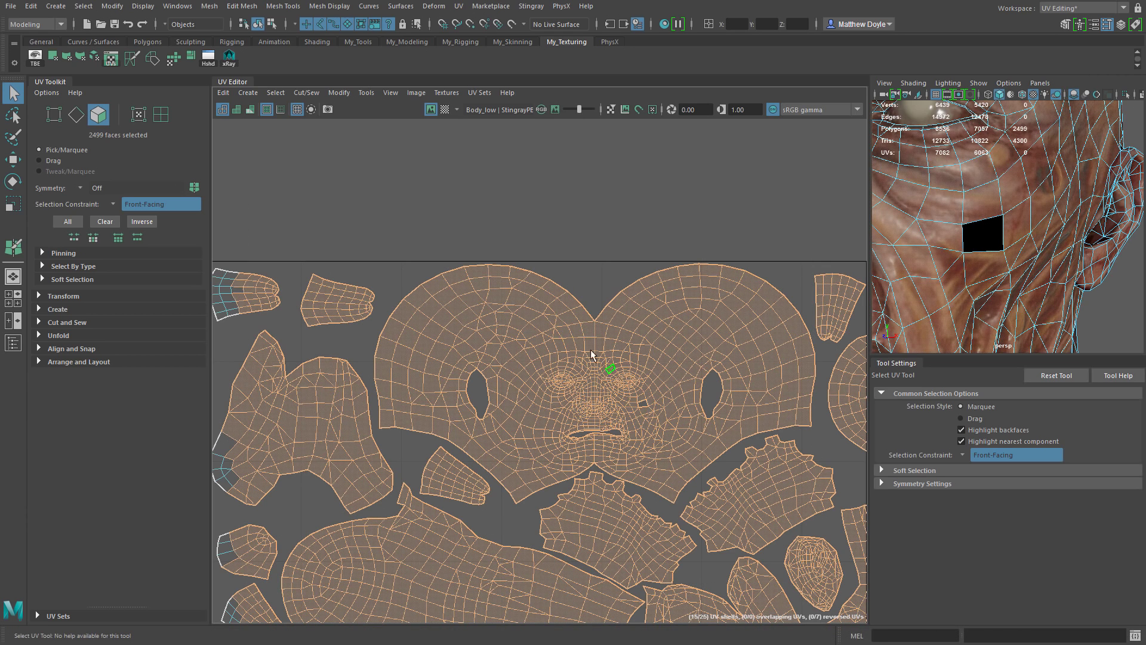
click(113, 205)
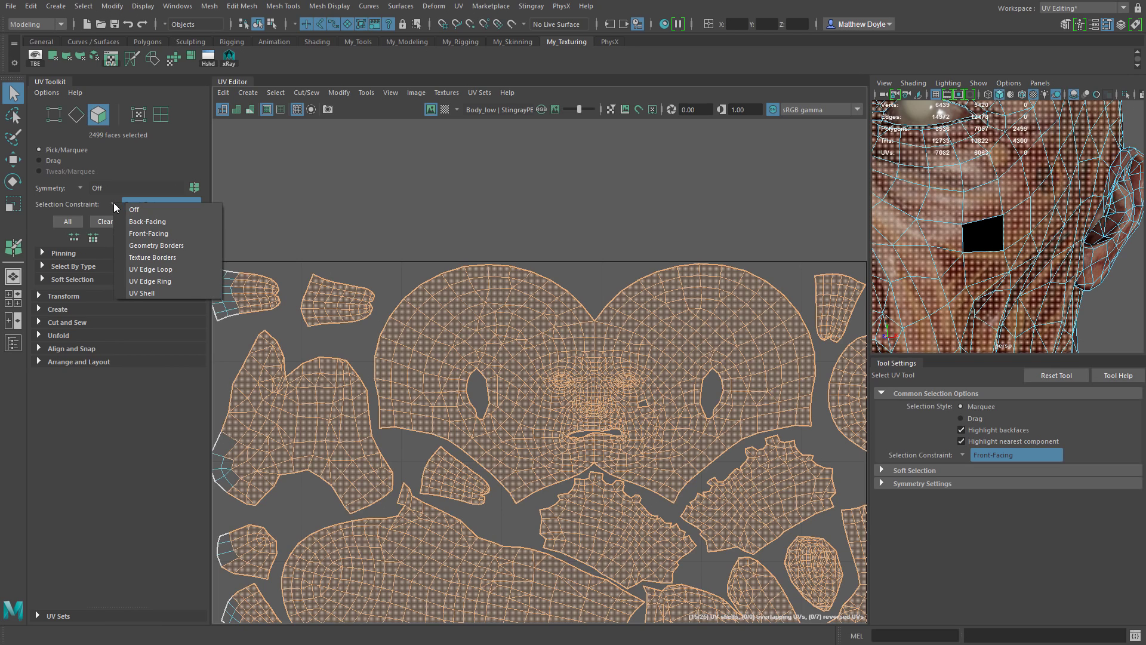
click(481, 195)
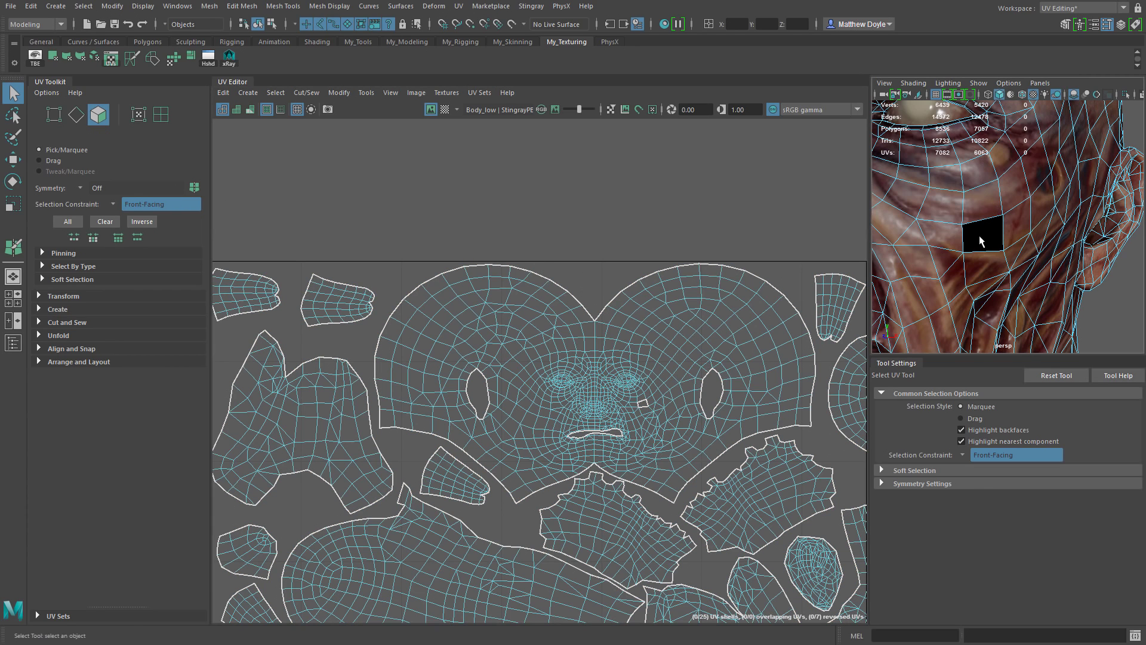
Reverse the flipped cheek face's normal back to its original direction and clear the selection.
click(894, 222)
click(327, 9)
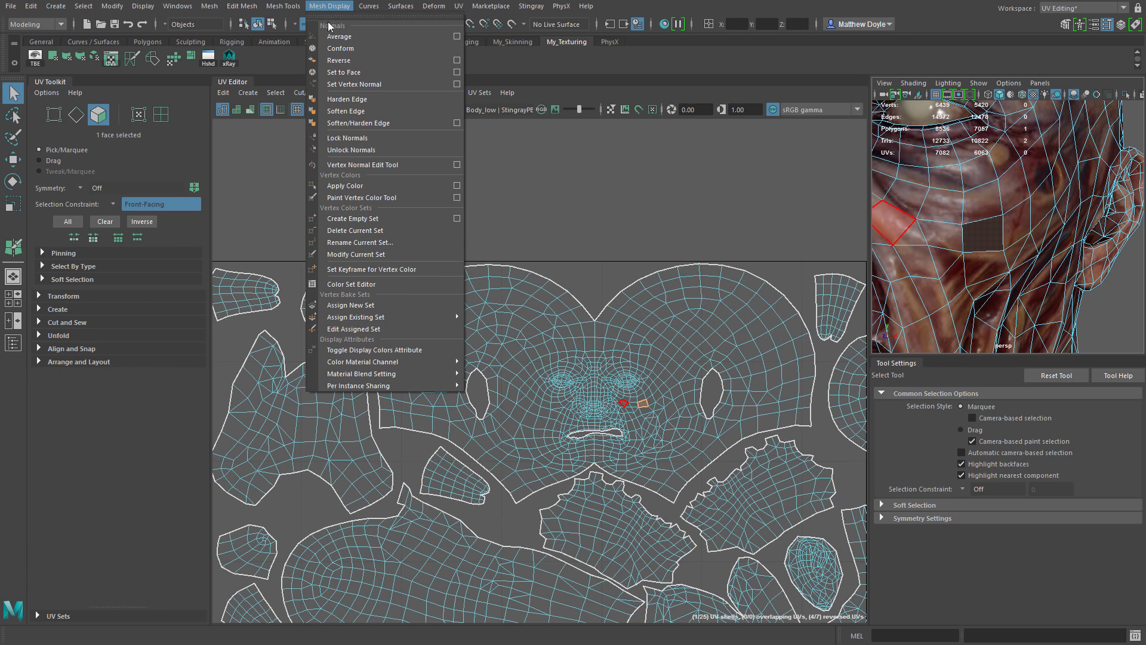
click(333, 60)
click(566, 164)
drag(337, 174, 708, 475)
click(529, 224)
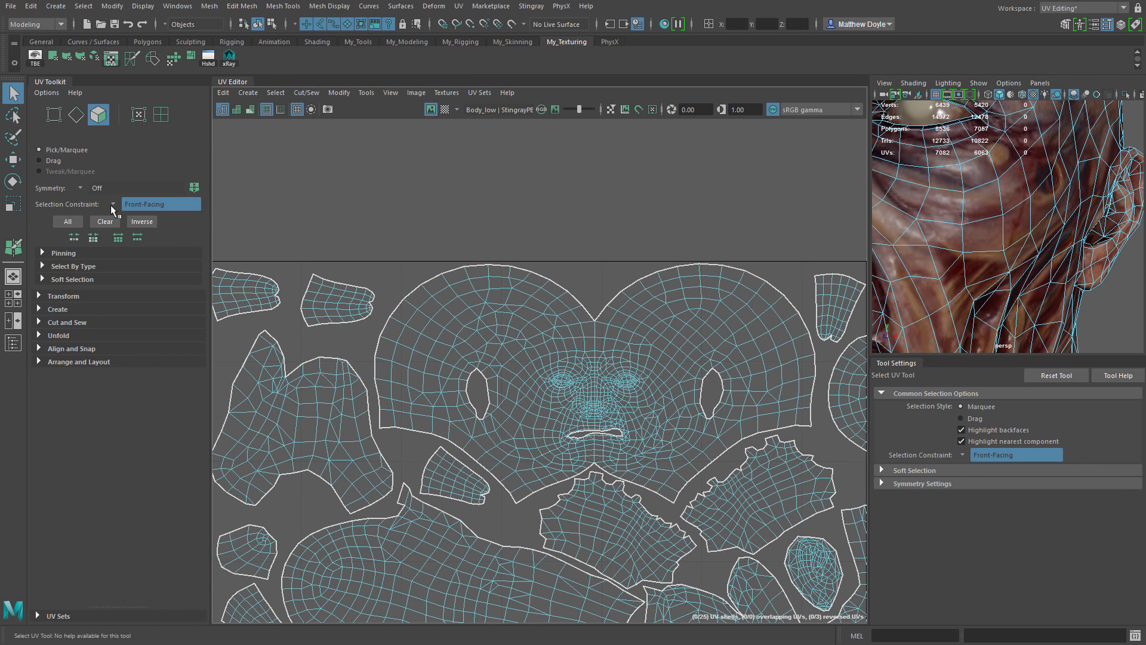
Set the selection constraint to Geometry Borders and examine the mouth opening in the head UV shell.
click(112, 203)
click(139, 249)
scroll(579, 491, up, 3)
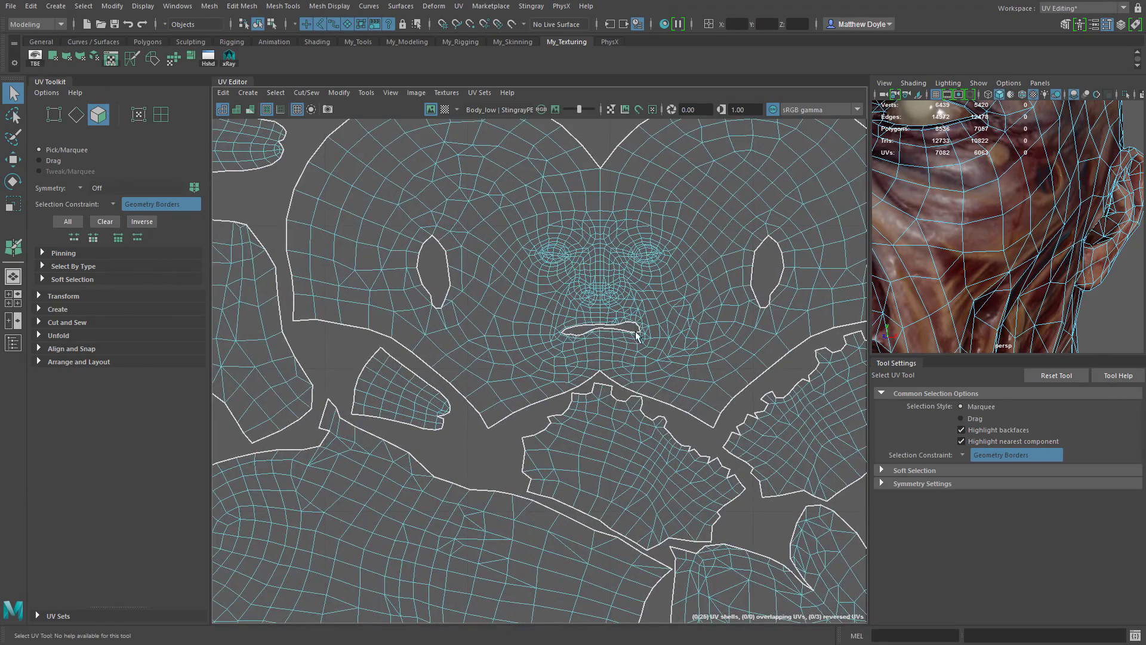
scroll(641, 329, up, 2)
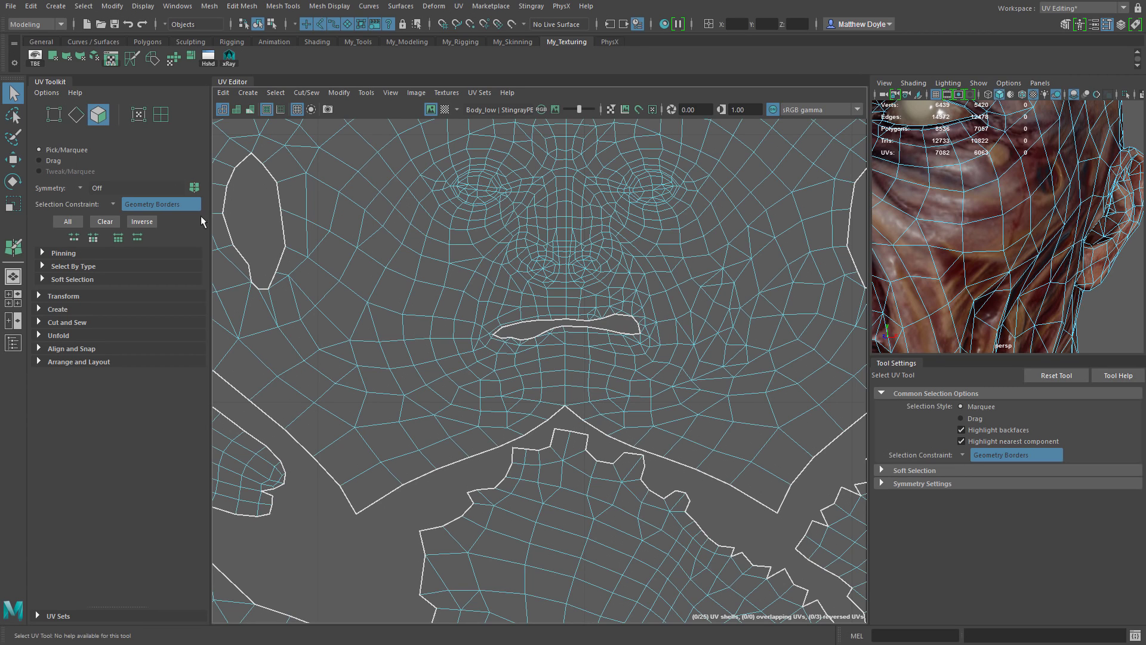
Set the selection constraint to Texture Borders, frame the UV shells, and switch the constraint back to Off.
click(123, 206)
click(134, 257)
key(a)
click(115, 206)
click(133, 210)
Set the selection constraint to UV Shell and select the large shell below the head, followed by the head shell.
click(115, 206)
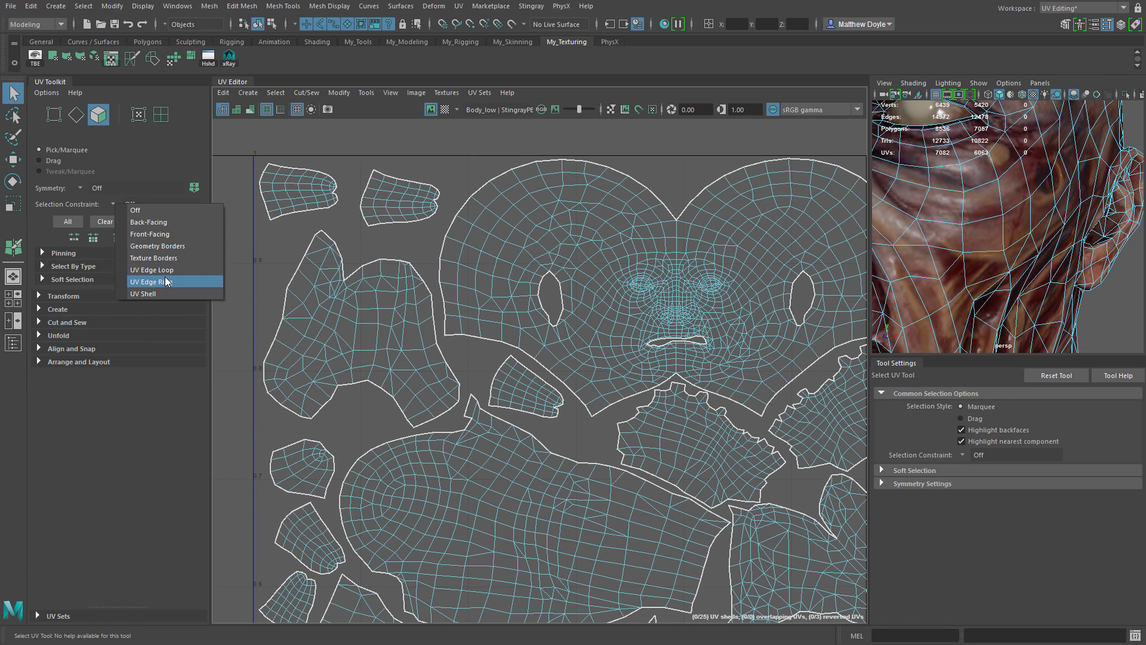
click(143, 294)
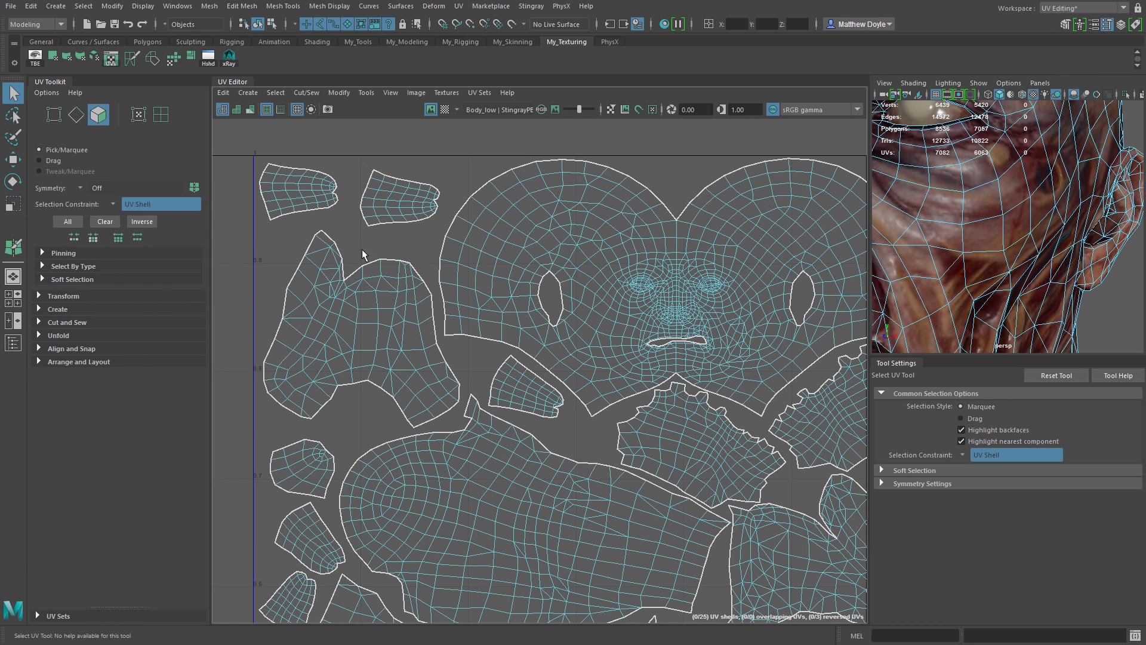
click(524, 203)
click(552, 514)
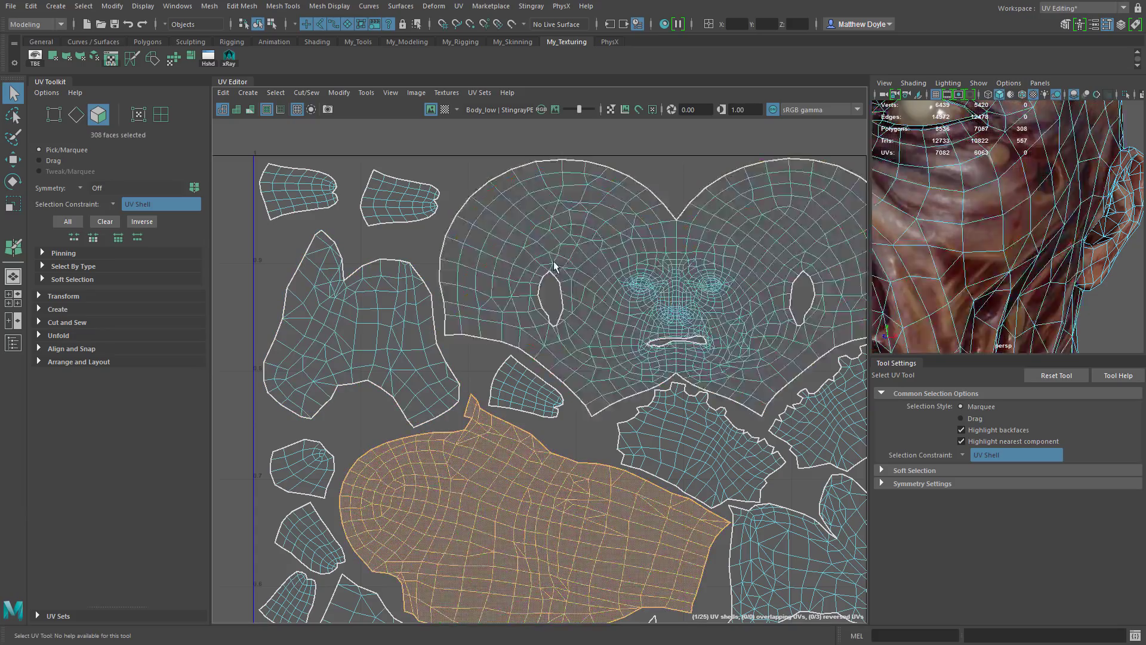
click(537, 257)
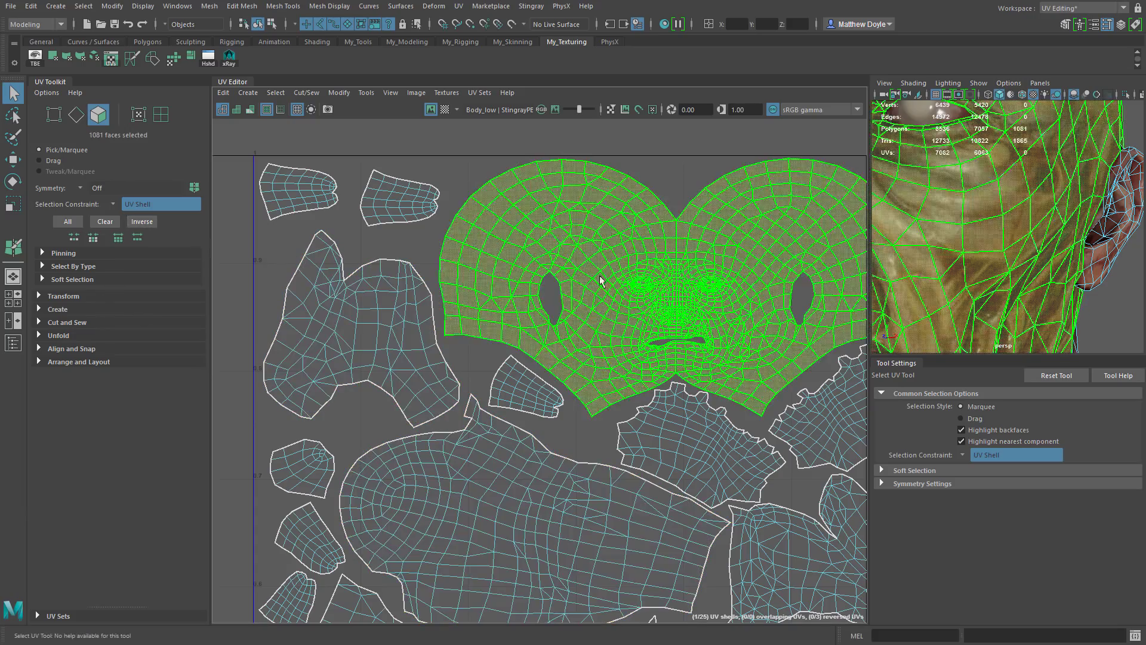
Select all UV shells with a selection box and again with the All option, clearing the selection each time.
scroll(485, 303, down, 4)
scroll(485, 303, down, 3)
drag(318, 154, 869, 621)
click(106, 222)
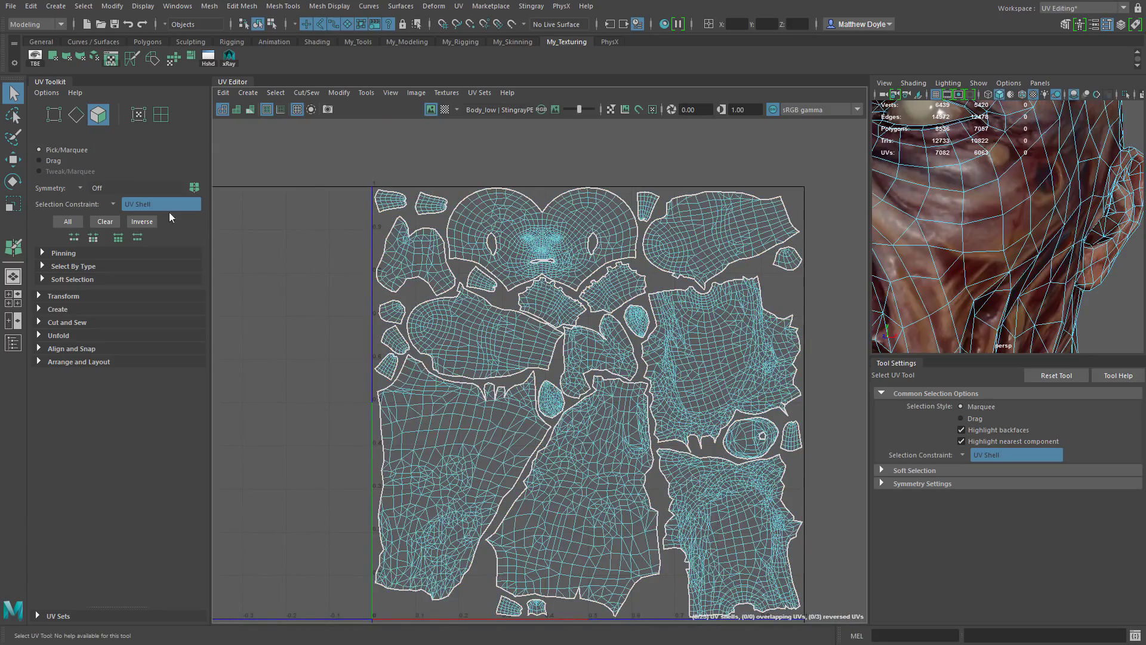
click(69, 220)
click(100, 222)
Select the head UV shell, invert the selection to all the other shells, and clear the selection.
click(555, 225)
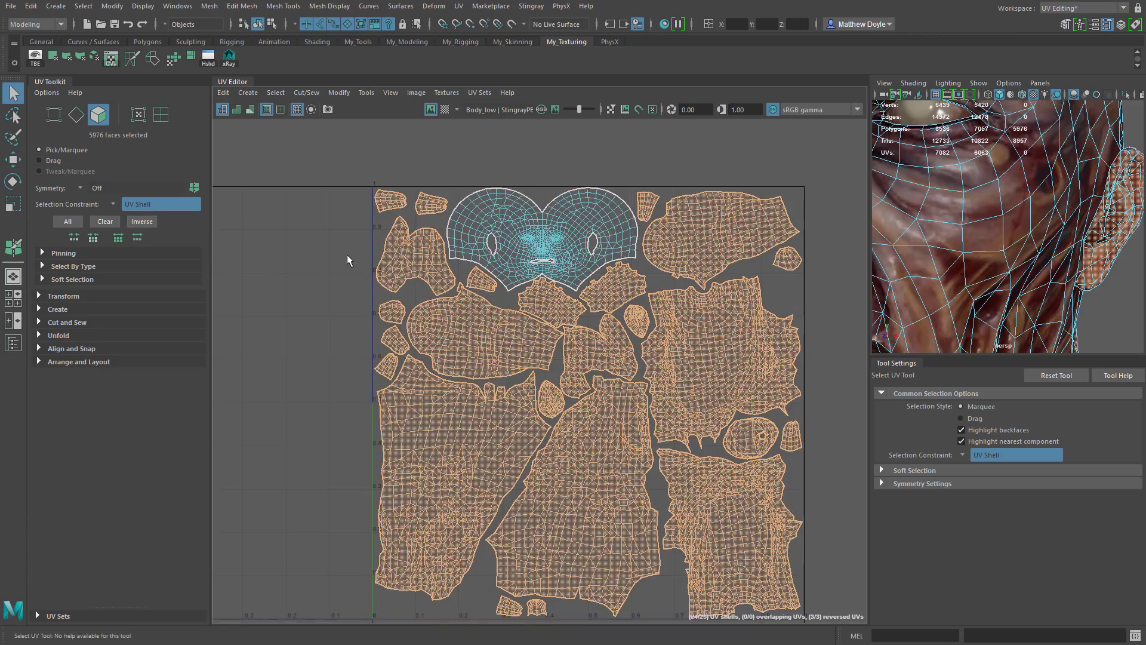
click(547, 228)
key(ctrl+shift+i)
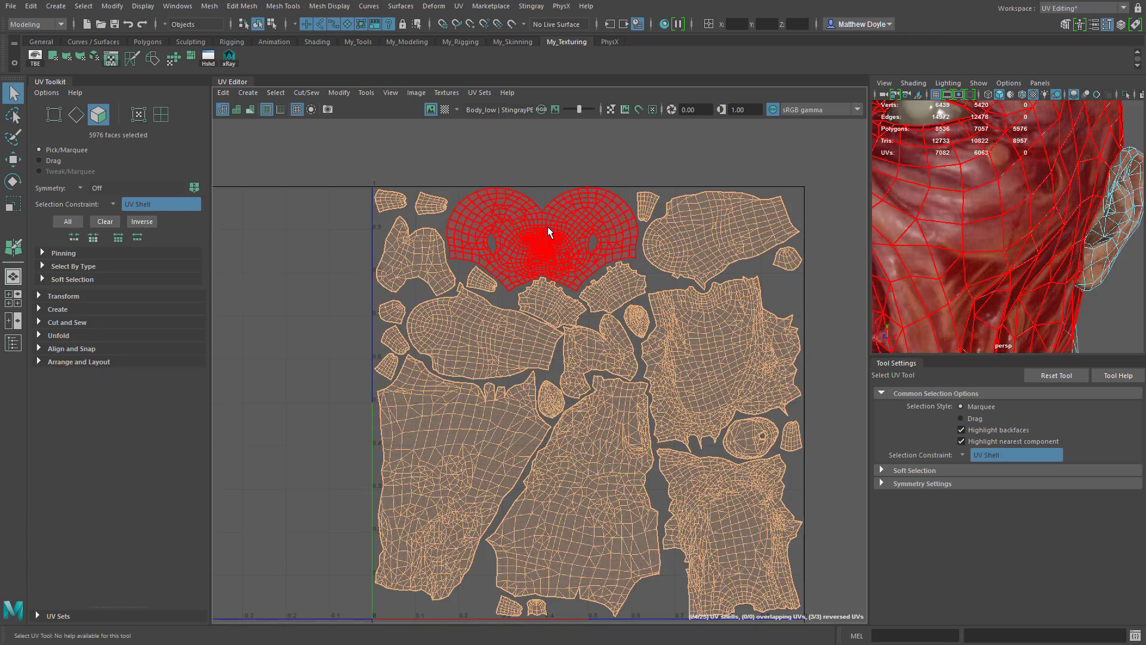
click(251, 221)
scroll(496, 251, up, 10)
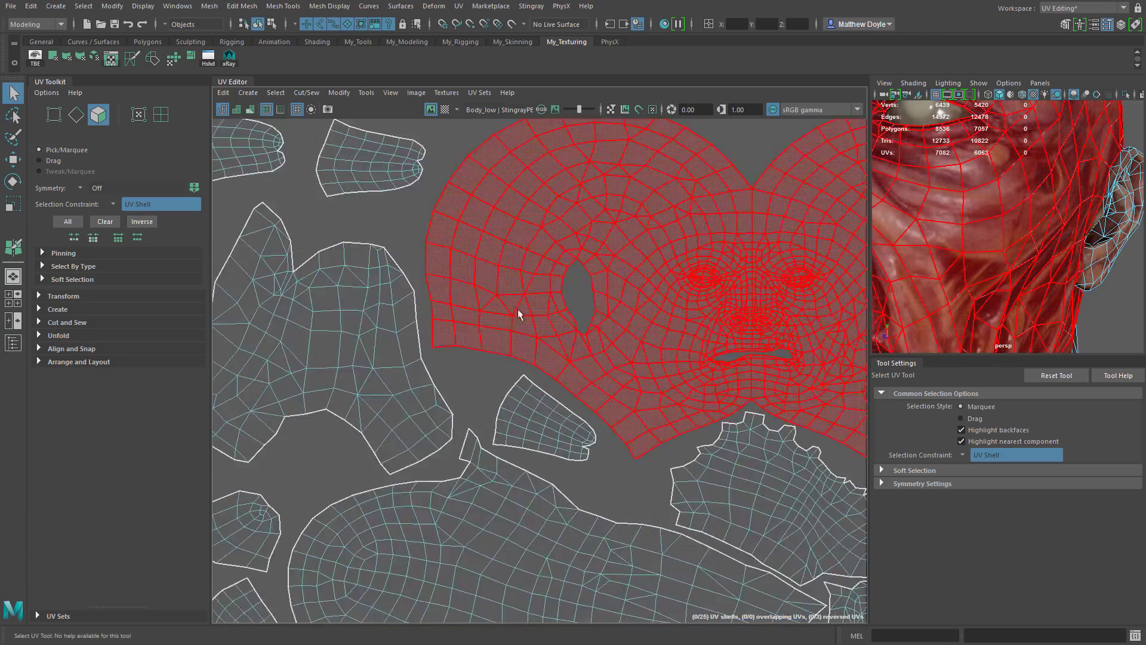
Without a selection constraint, select a partial face loop on the head shell's curved side, shrink it along the loop, and grow it along the loop twice.
click(451, 312)
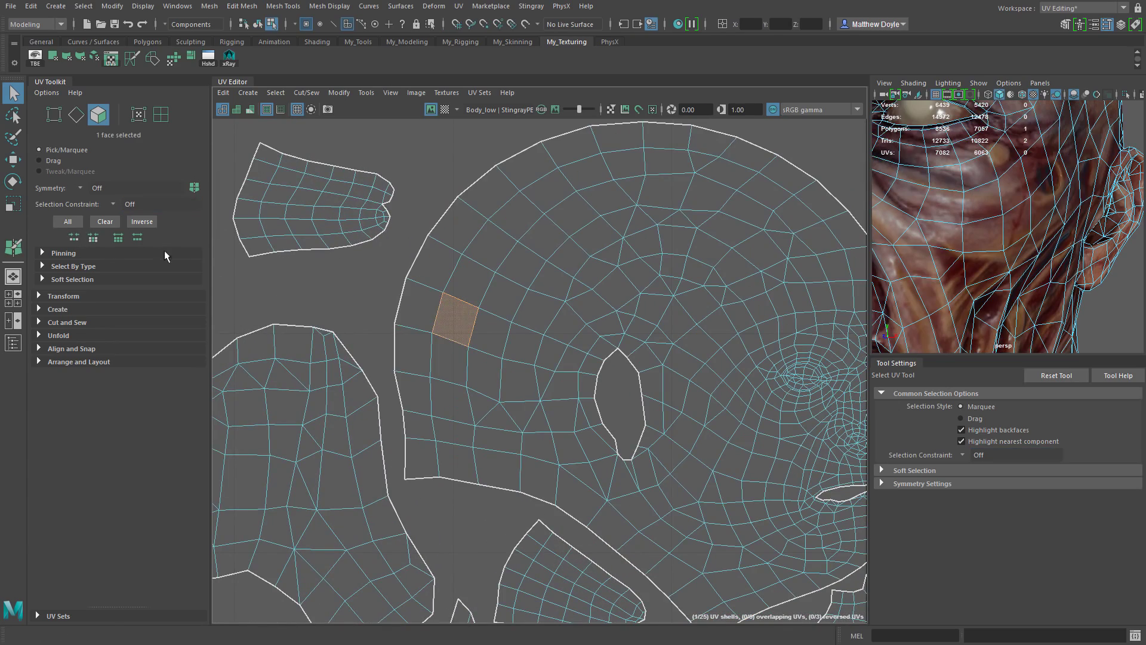
shift+double_click(593, 176)
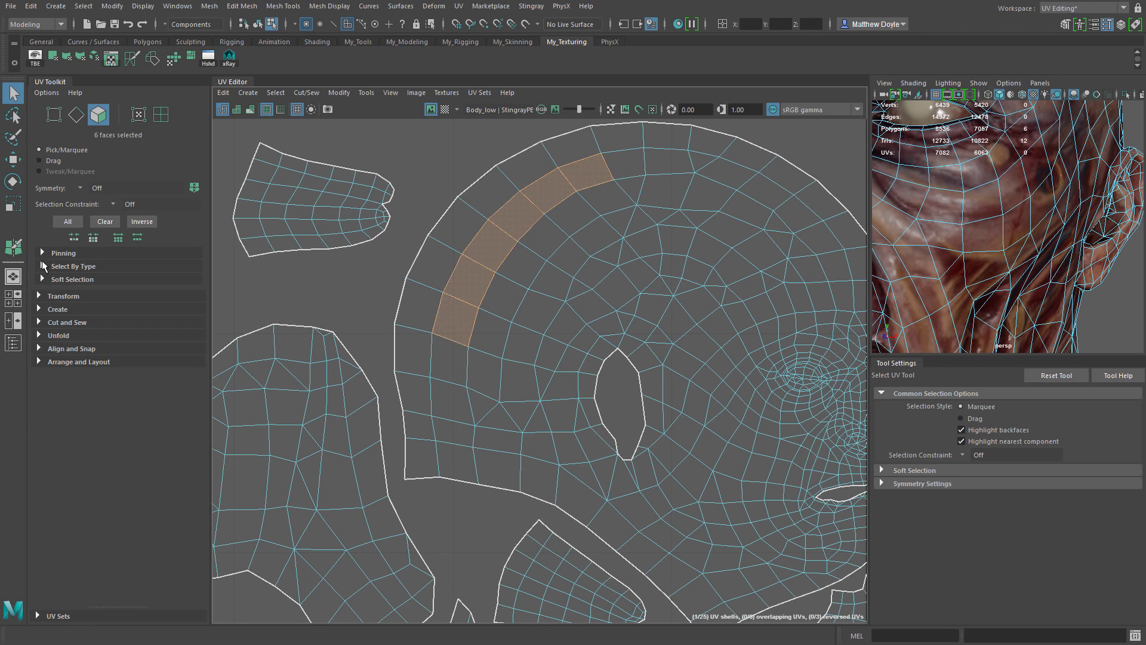
click(76, 237)
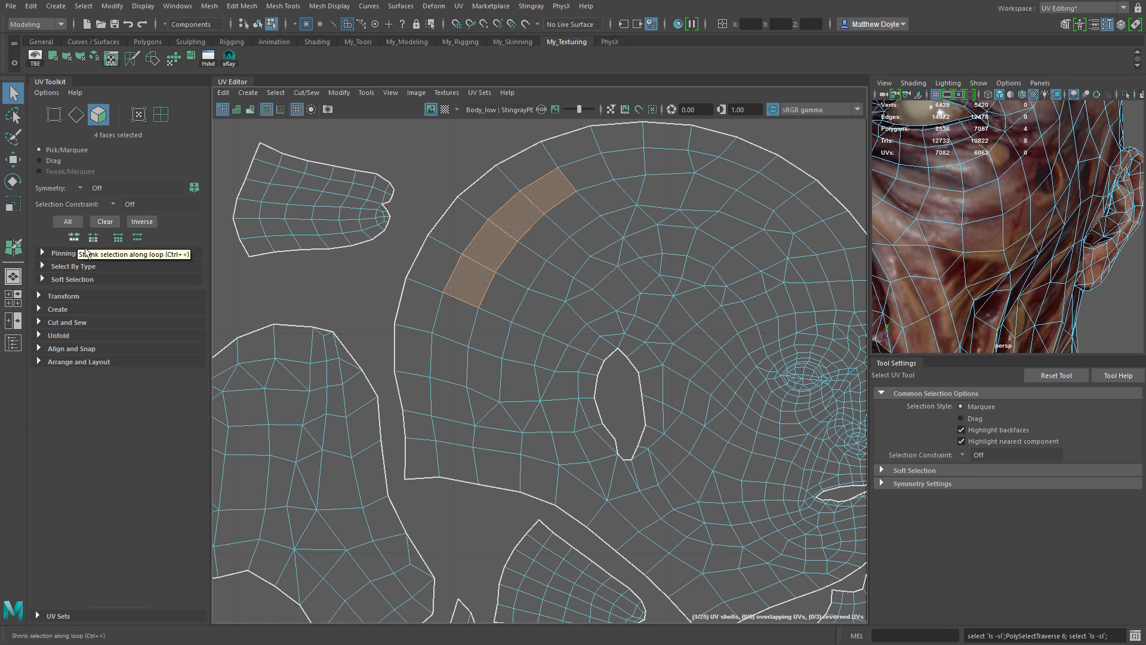
click(139, 238)
click(139, 238)
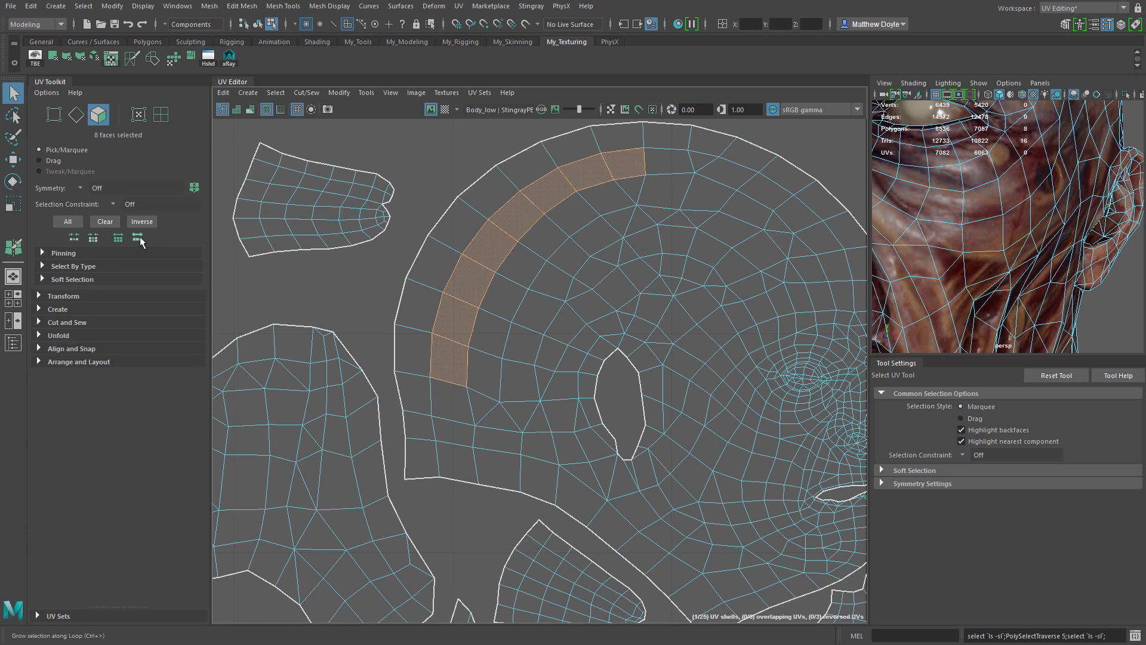
Grow the face selection outward twice, shrink it until nothing is selected, and activate the Move tool with the head shell in view.
click(118, 239)
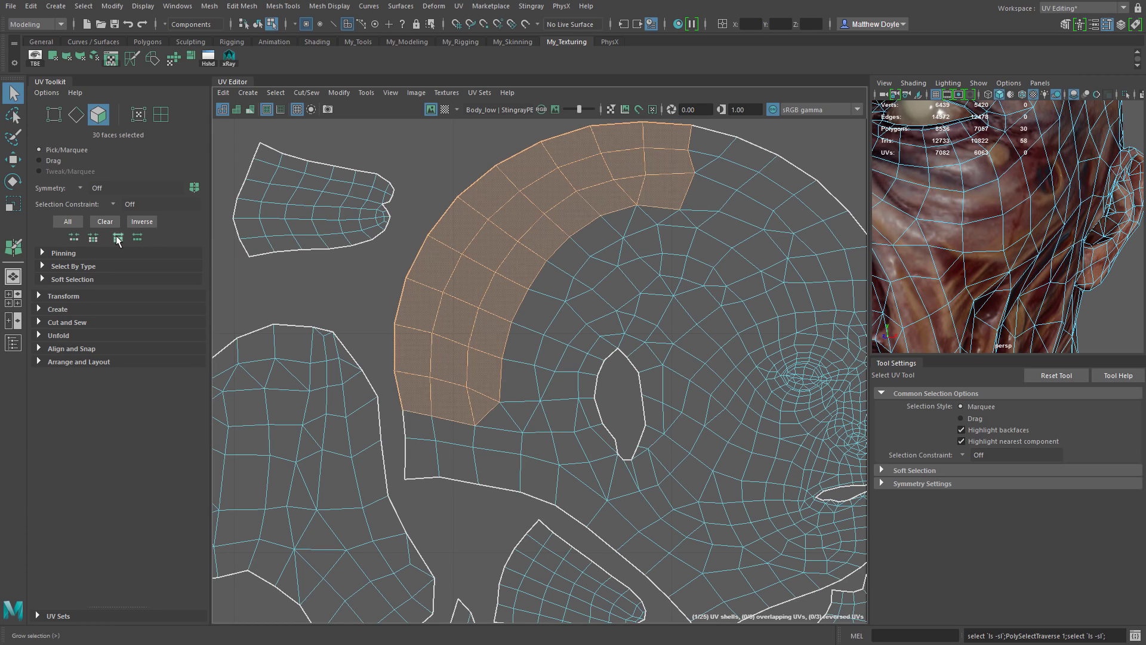
click(117, 238)
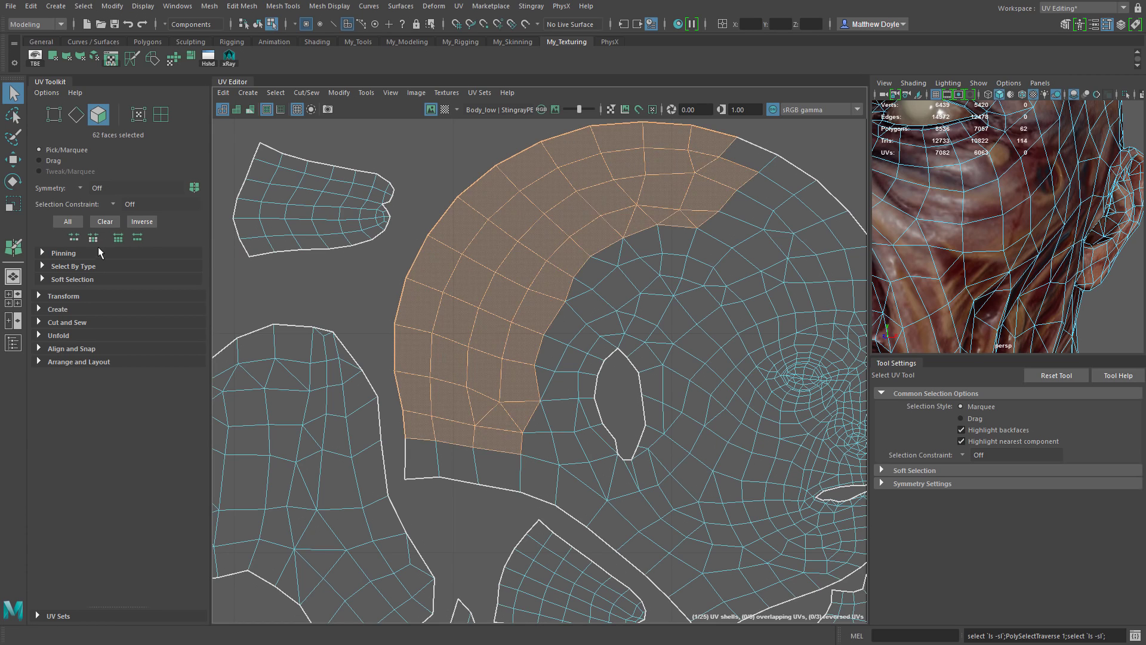
click(90, 238)
click(90, 238)
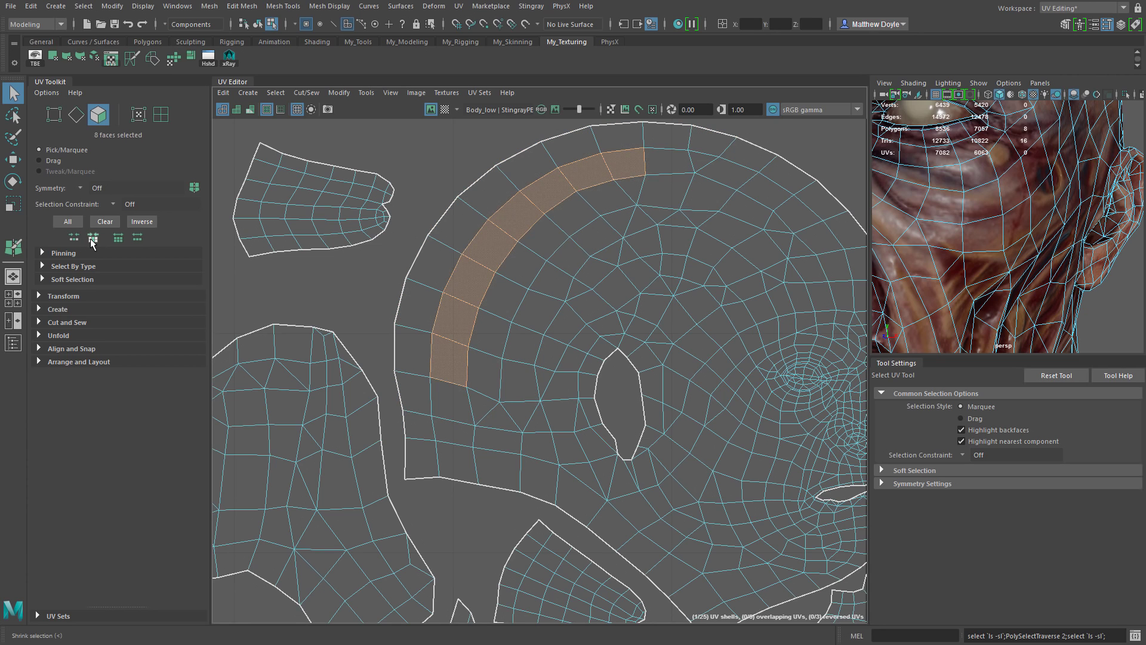
click(91, 238)
key(w)
key(a)
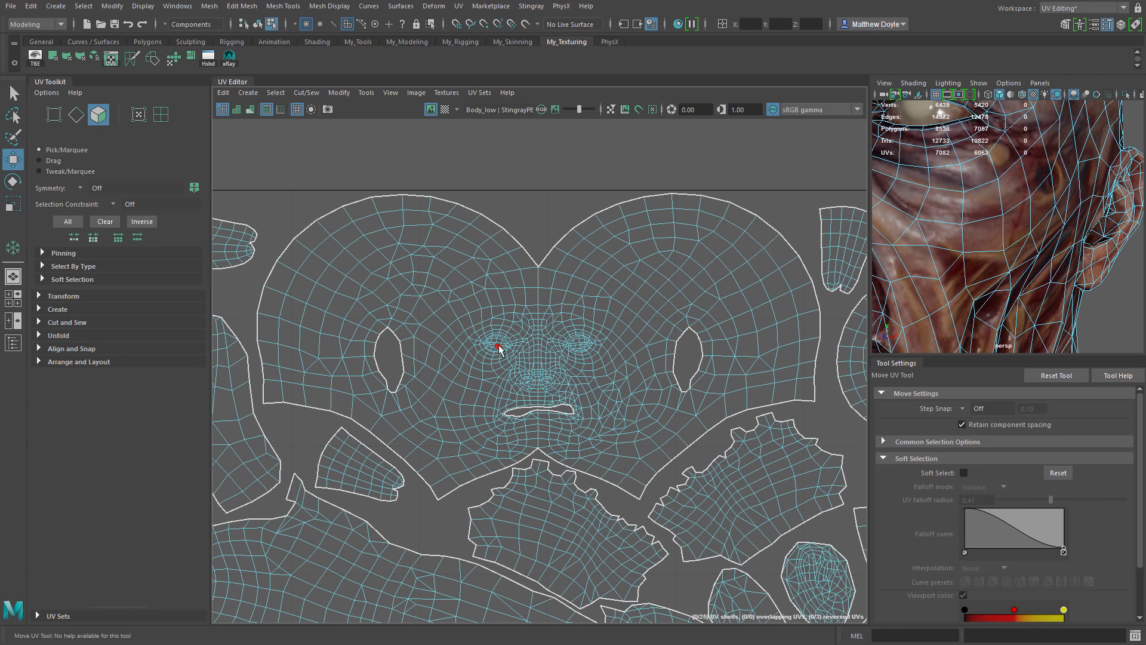
Expand the Pinning options, select the central face area of the head shell, and pin it.
click(58, 252)
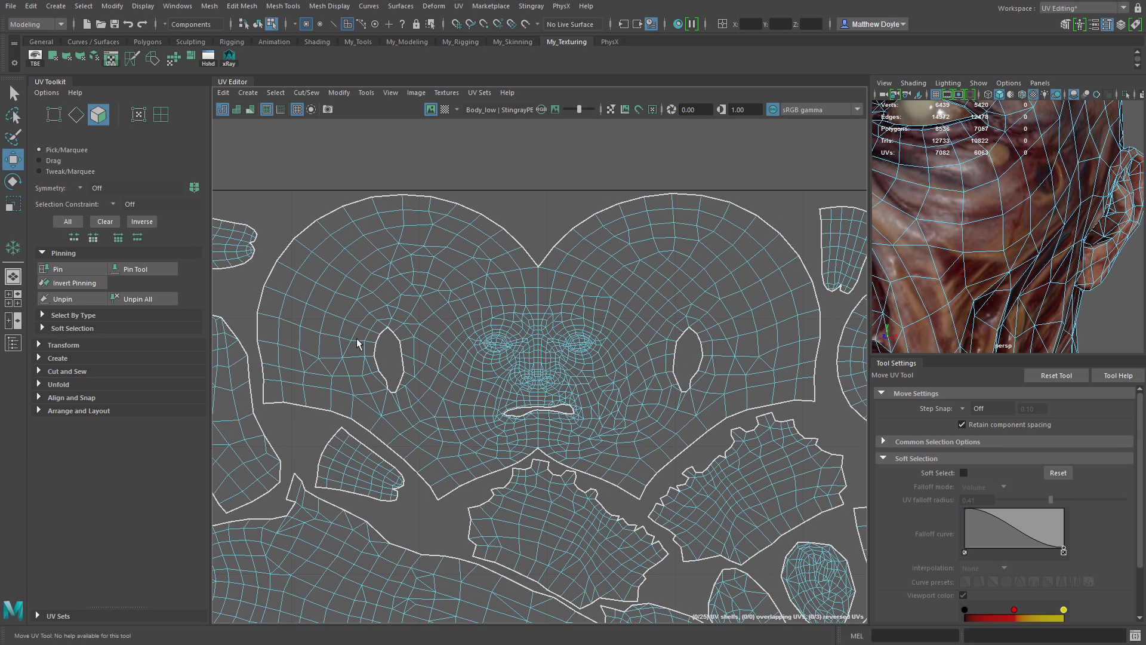
drag(455, 271, 637, 458)
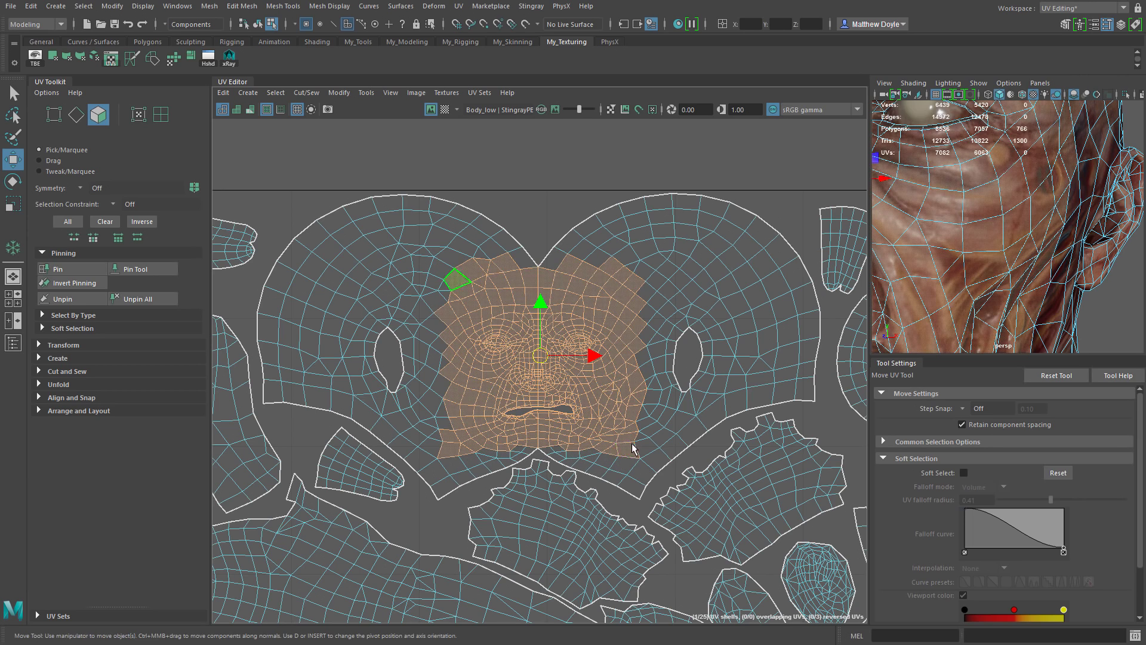
click(86, 271)
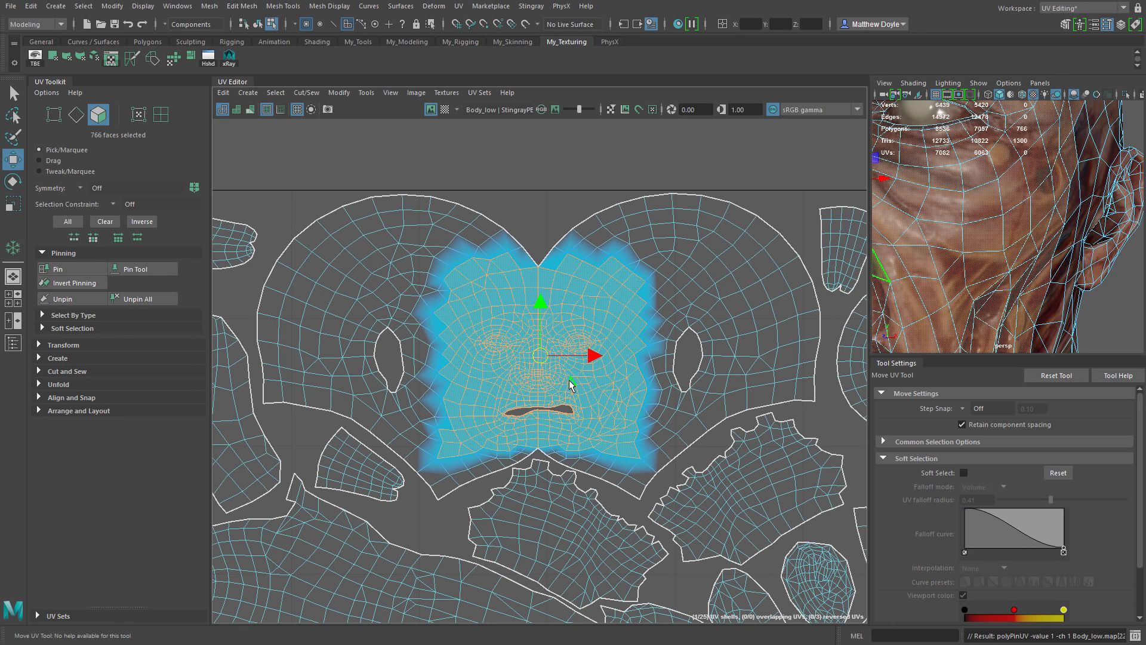
Select one half of the head shell overlapping the pinned area, move it slightly outward, and undo the move.
drag(270, 182, 546, 428)
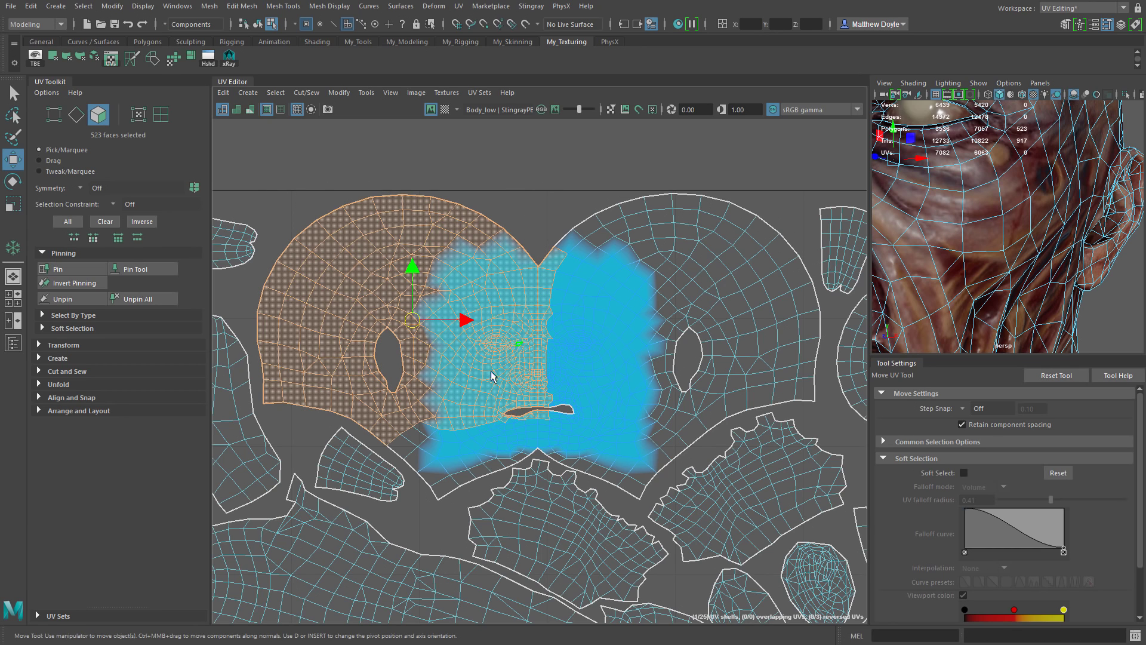
drag(404, 321, 386, 294)
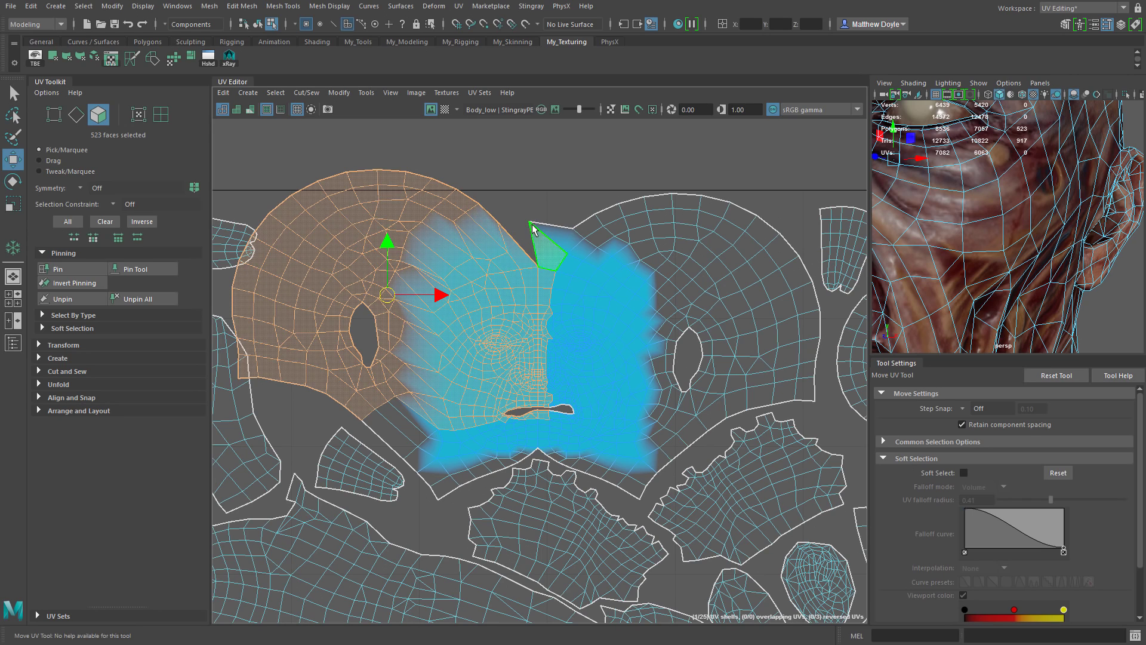
key(ctrl+z)
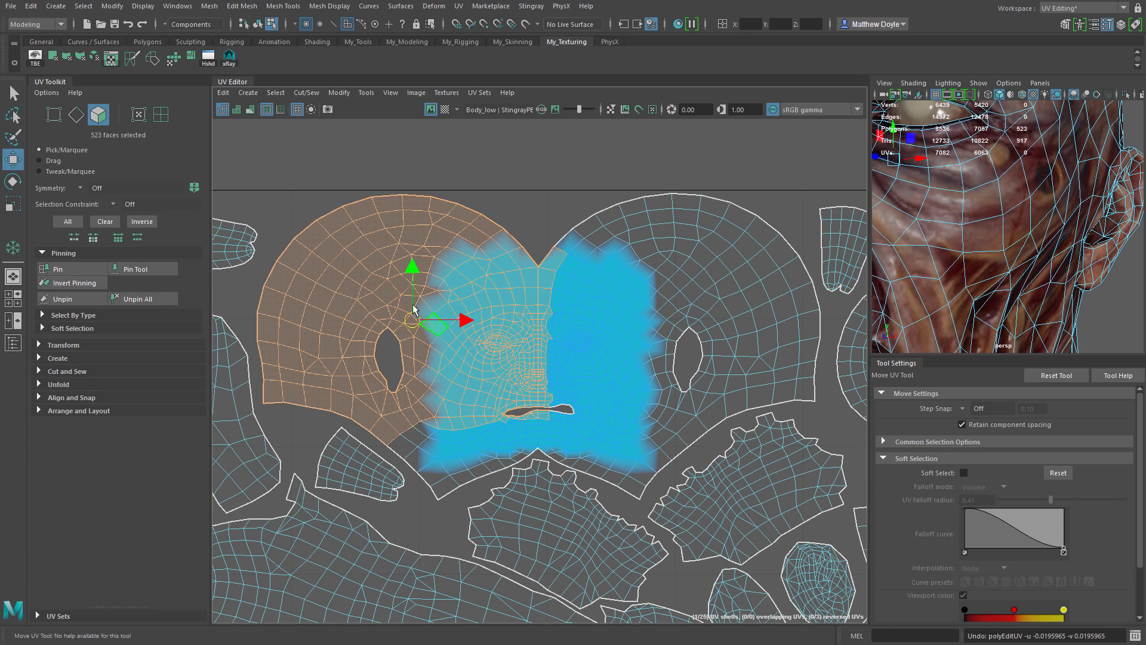
Reselect the pinned central face area, remove its pinning, and clear the selection.
click(536, 196)
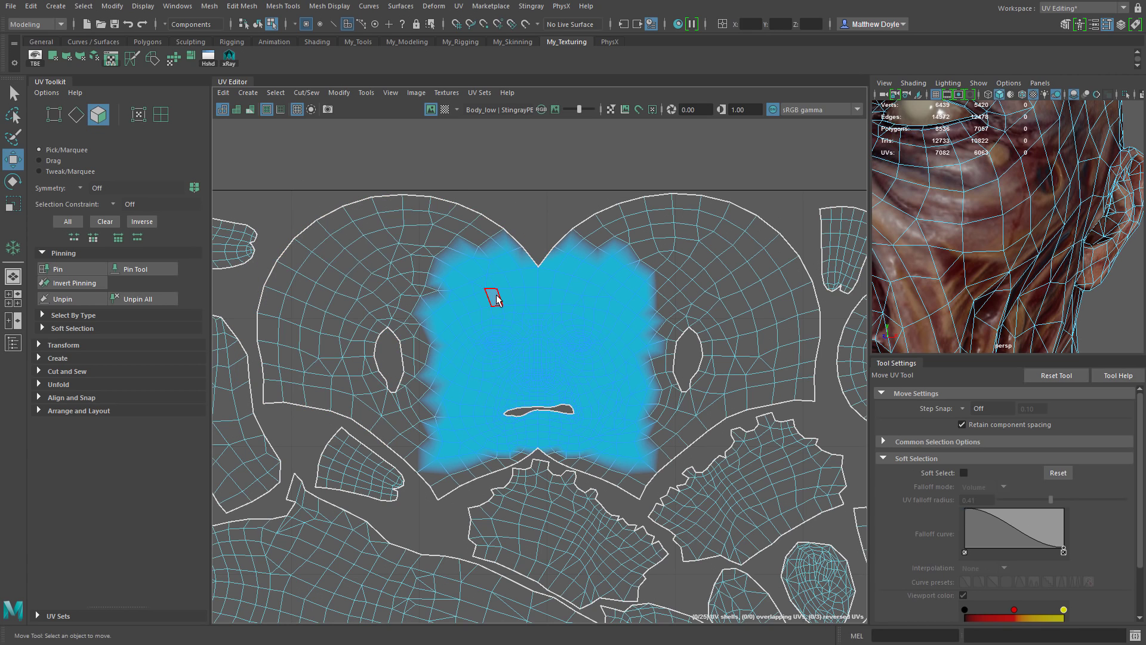
double_click(496, 299)
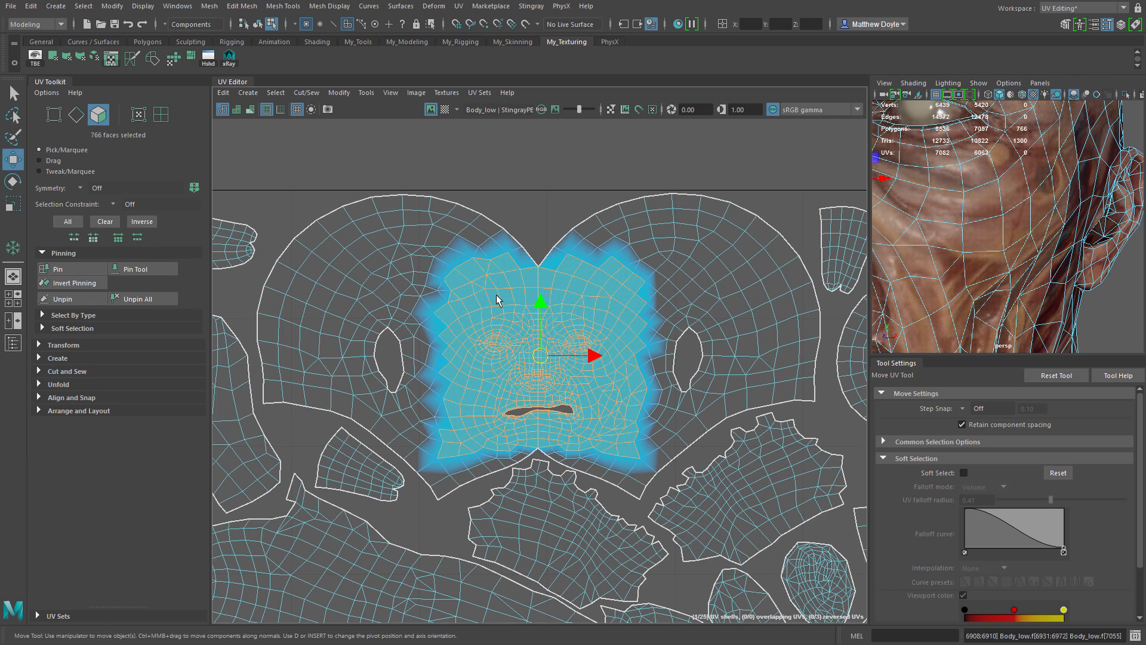
click(522, 152)
Activate the Pin Tool, enlarge the brush to a size of 0.044, and set its strength to 100.
click(134, 266)
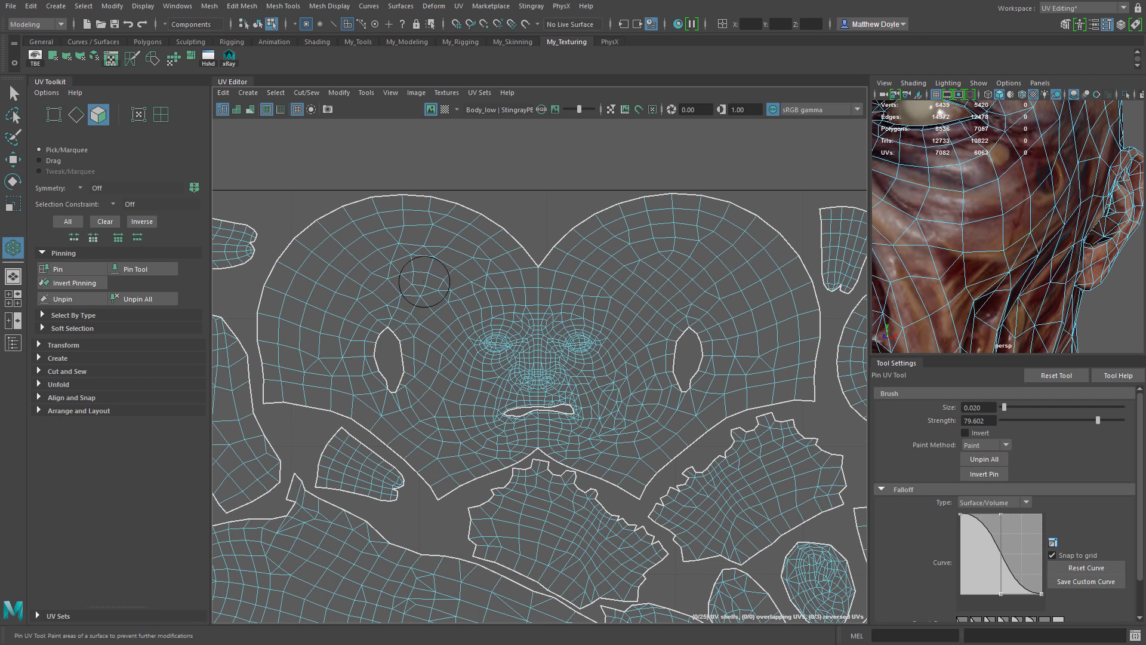
key(b)
mouse_move(430, 286)
mouse_down()
mouse_move(520, 286)
mouse_move(467, 286)
mouse_up()
click(986, 423)
drag(1098, 420, 1123, 420)
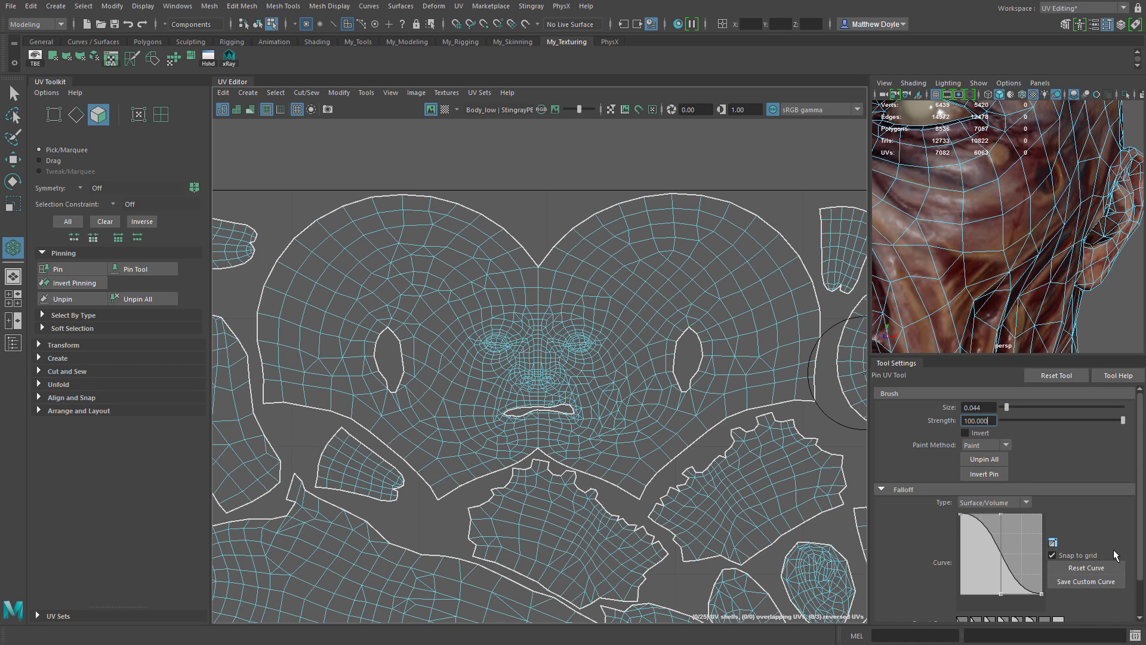
Apply the flat preset falloff curve and paint pins along the upper outer edge of both halves of the head shell.
drag(1142, 540, 1142, 586)
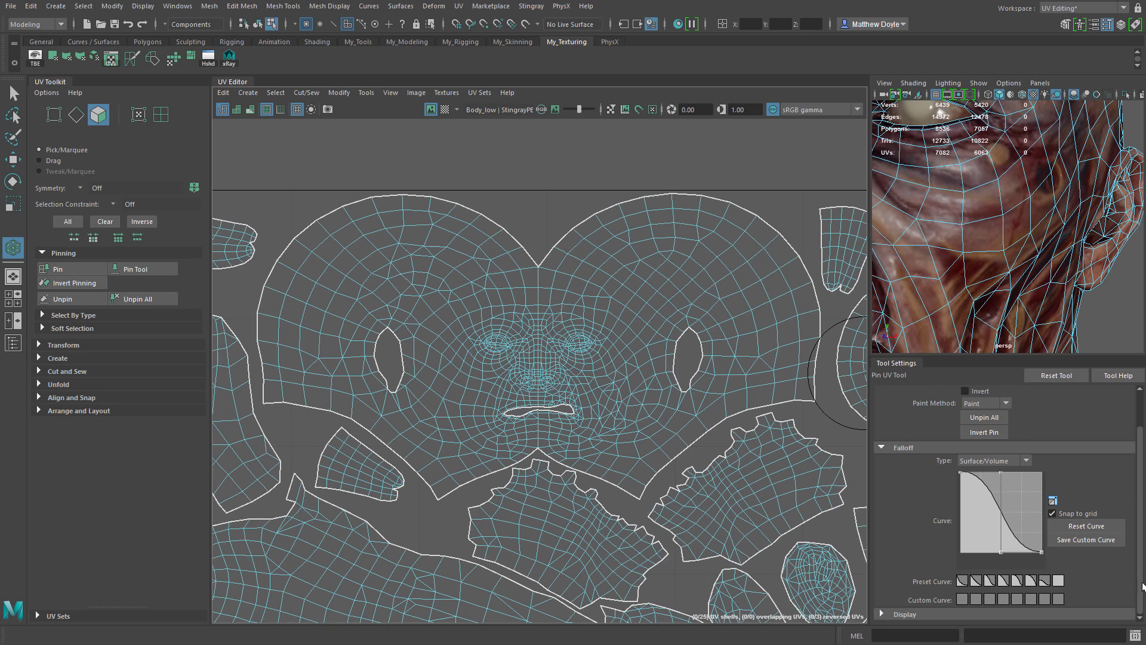
click(1058, 580)
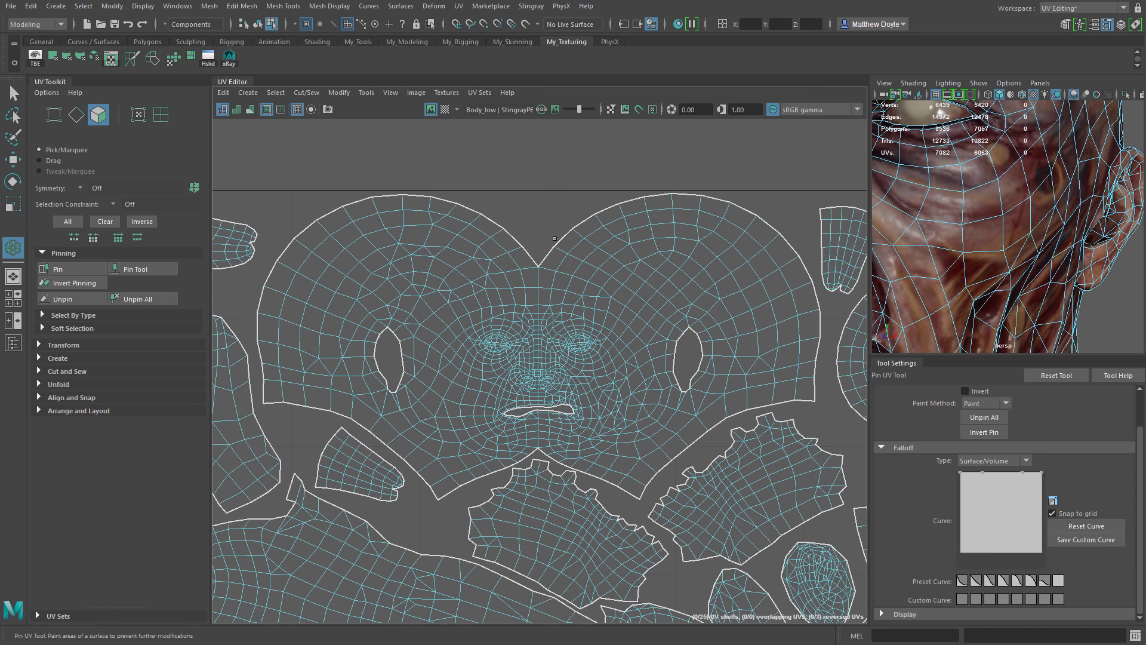
mouse_move(520, 250)
mouse_down()
mouse_move(573, 214)
mouse_move(706, 205)
mouse_move(776, 253)
mouse_move(782, 359)
mouse_move(742, 191)
mouse_up()
mouse_move(526, 233)
mouse_down()
mouse_move(477, 200)
mouse_move(325, 197)
mouse_move(267, 261)
mouse_move(275, 382)
mouse_move(289, 333)
mouse_move(285, 260)
mouse_move(307, 243)
mouse_move(302, 269)
mouse_move(313, 250)
mouse_up()
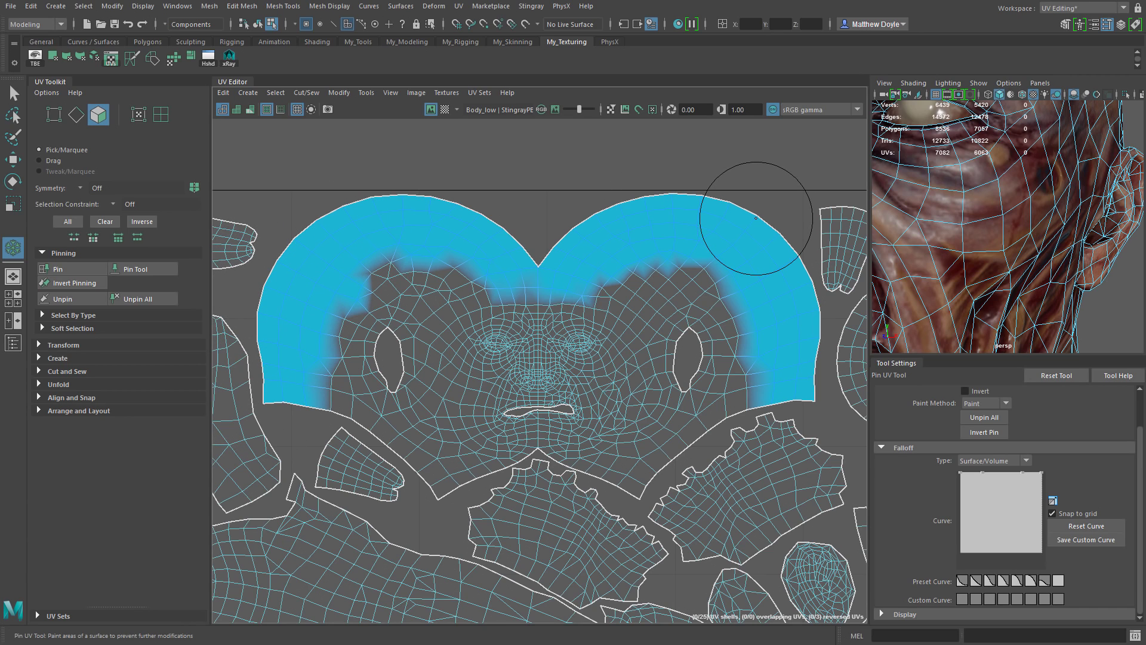
Select most of the head shell and parts of the shells below it with the Move tool, try moving them, and undo the moves.
key(w)
drag(323, 175, 770, 516)
drag(532, 372, 561, 389)
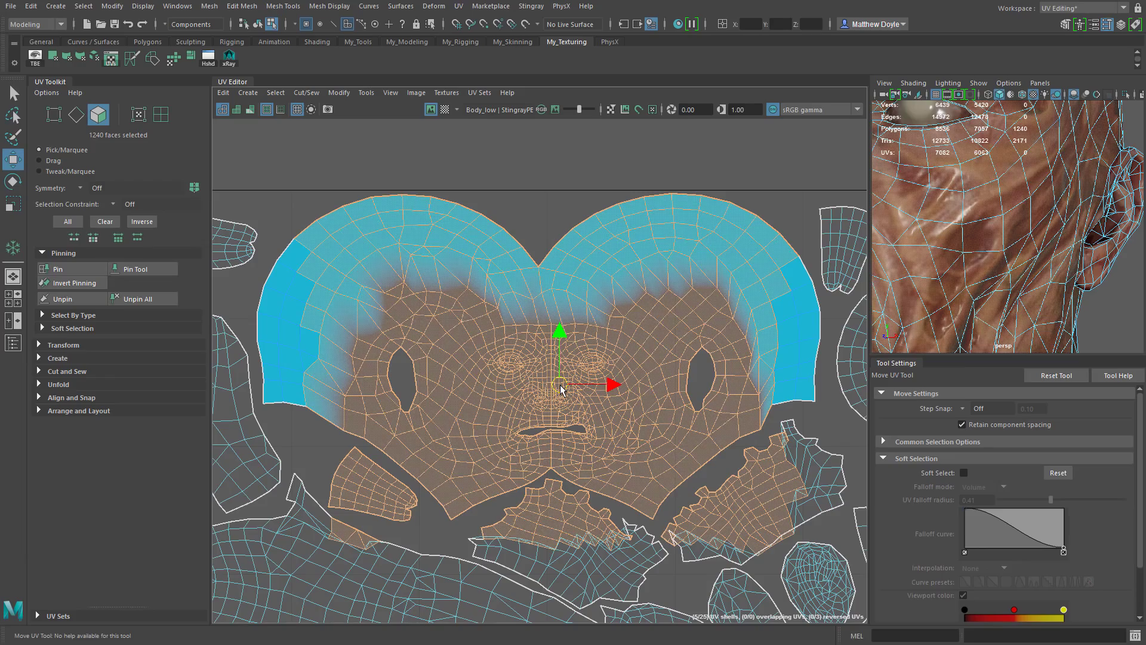
drag(561, 388, 540, 397)
key(ctrl+z)
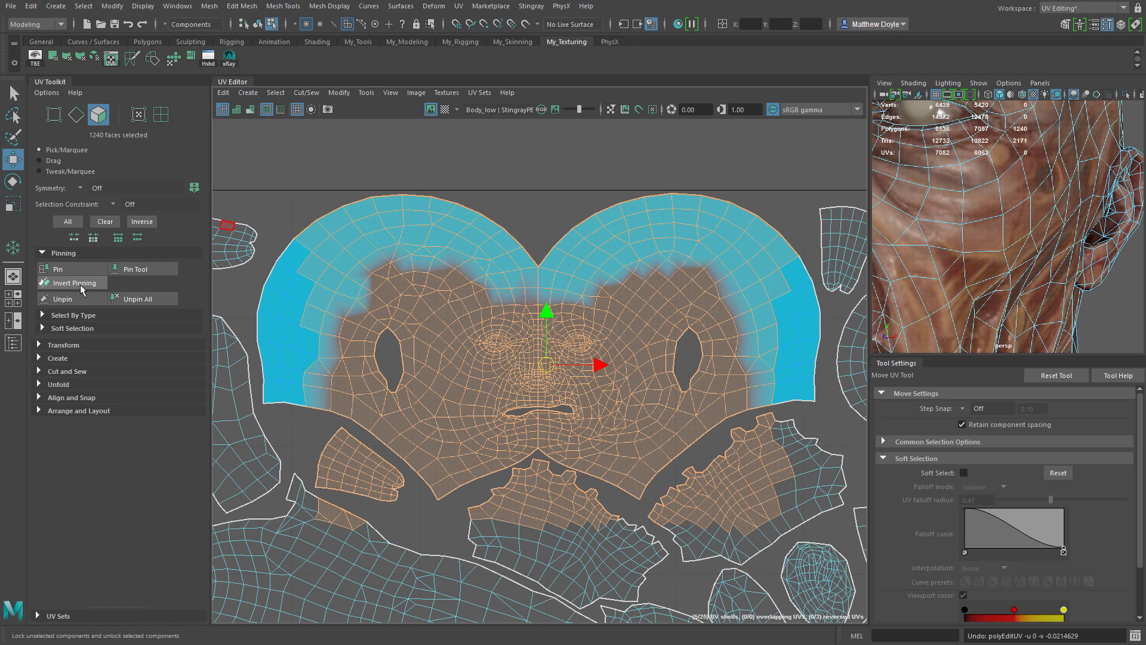
Invert the pinning across the UV layout and unpin the selected faces.
click(82, 285)
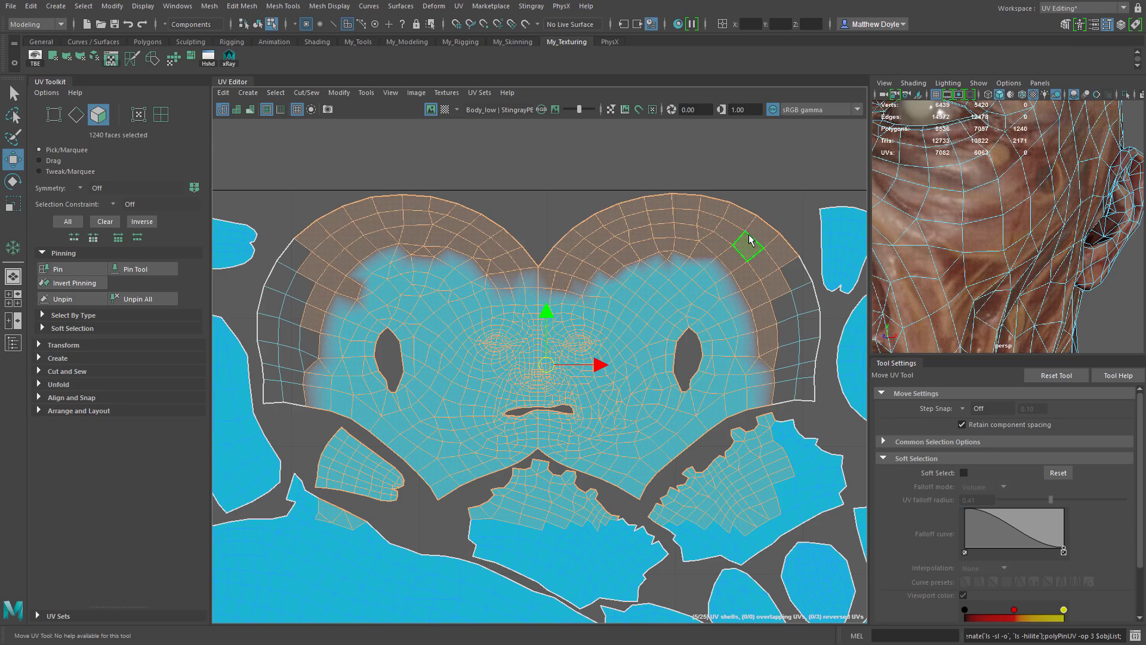
click(81, 299)
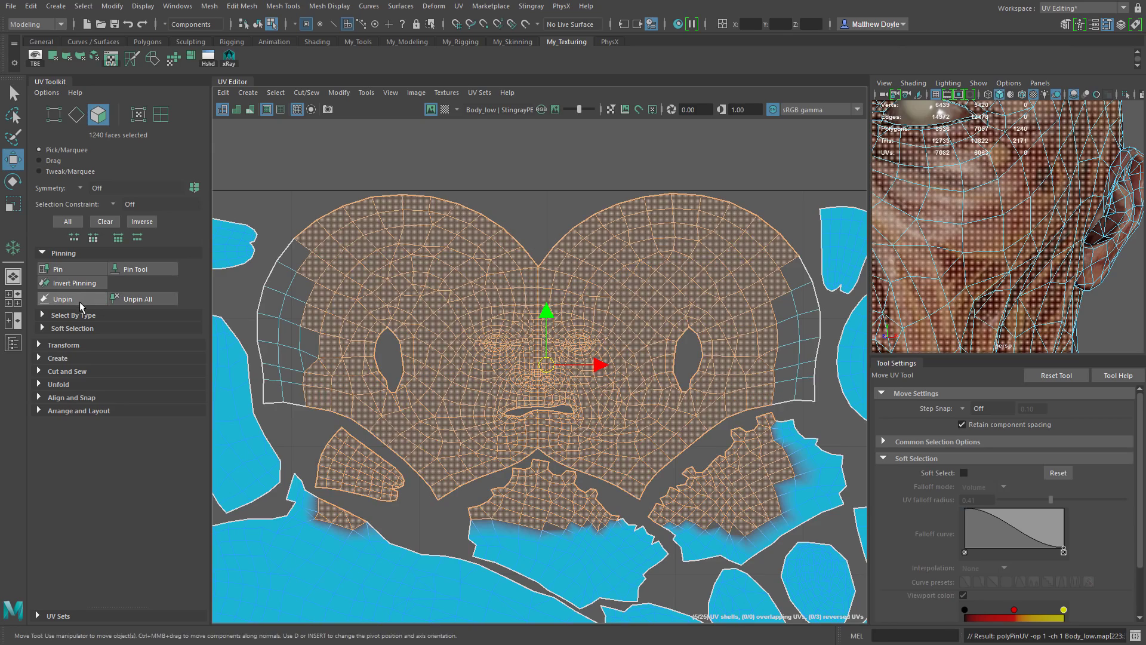
Select all UV shells in the layout and unpin them.
click(532, 202)
scroll(521, 203, down, 6)
drag(346, 162, 767, 605)
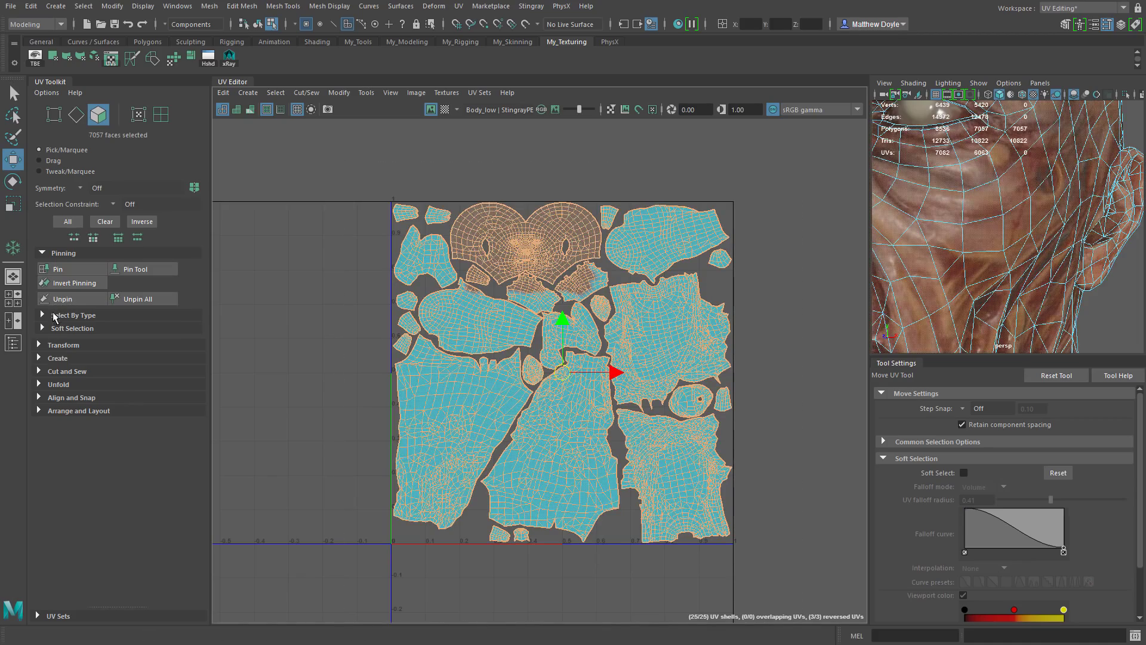
click(63, 299)
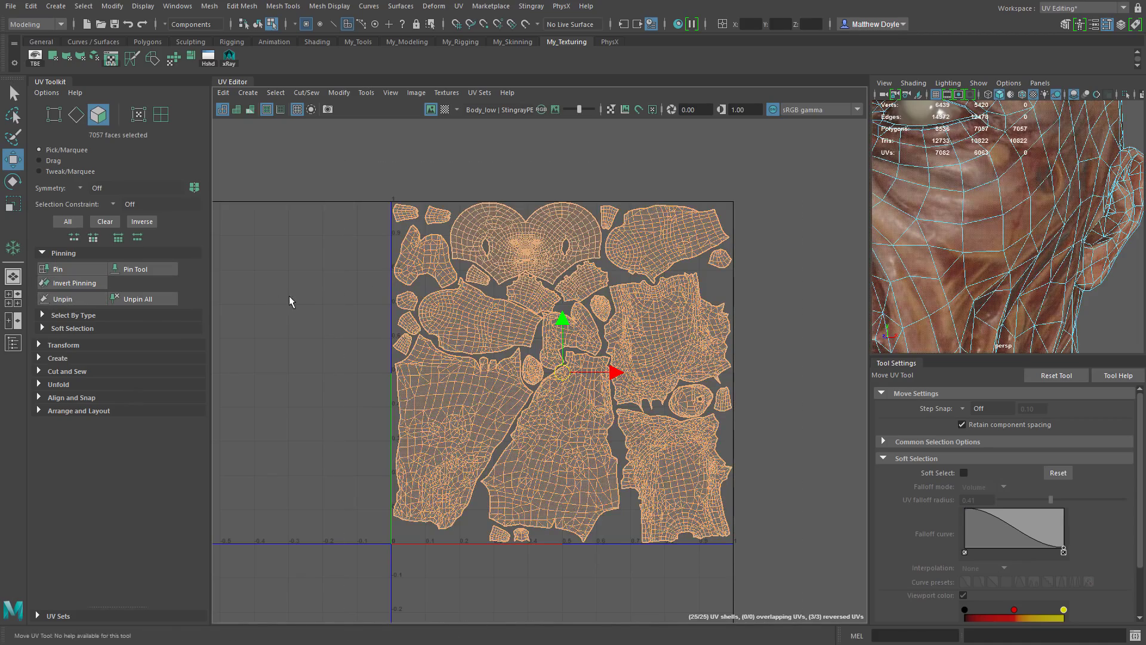
Clear the selection and unpin all UVs in the layout at once.
click(289, 297)
scroll(551, 232, up, 5)
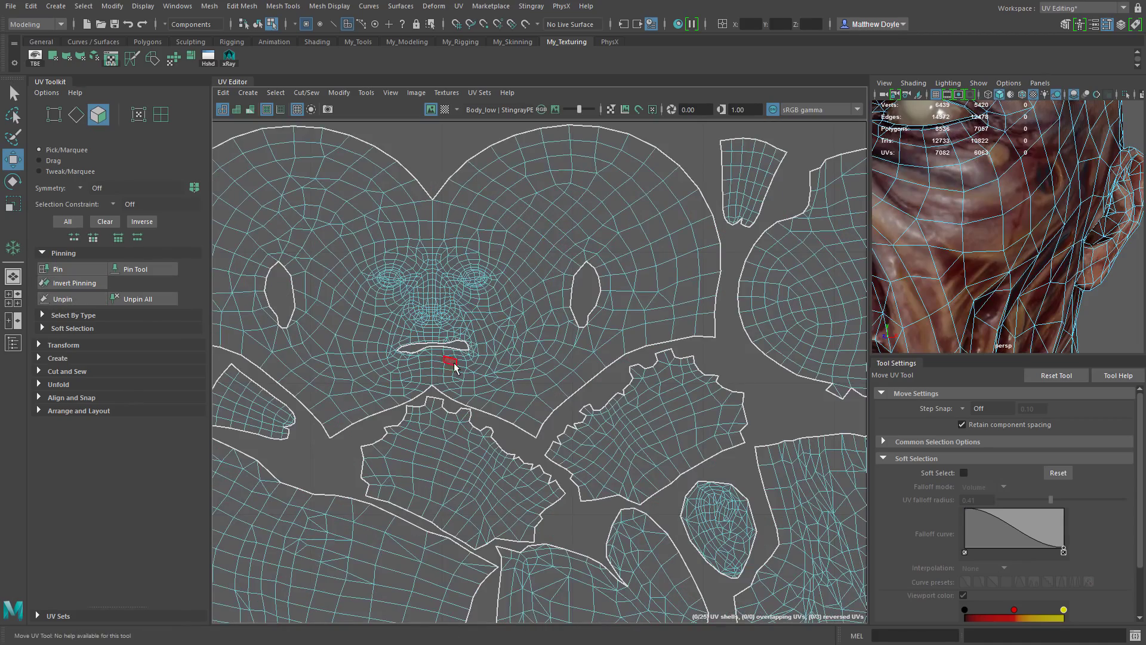
click(143, 299)
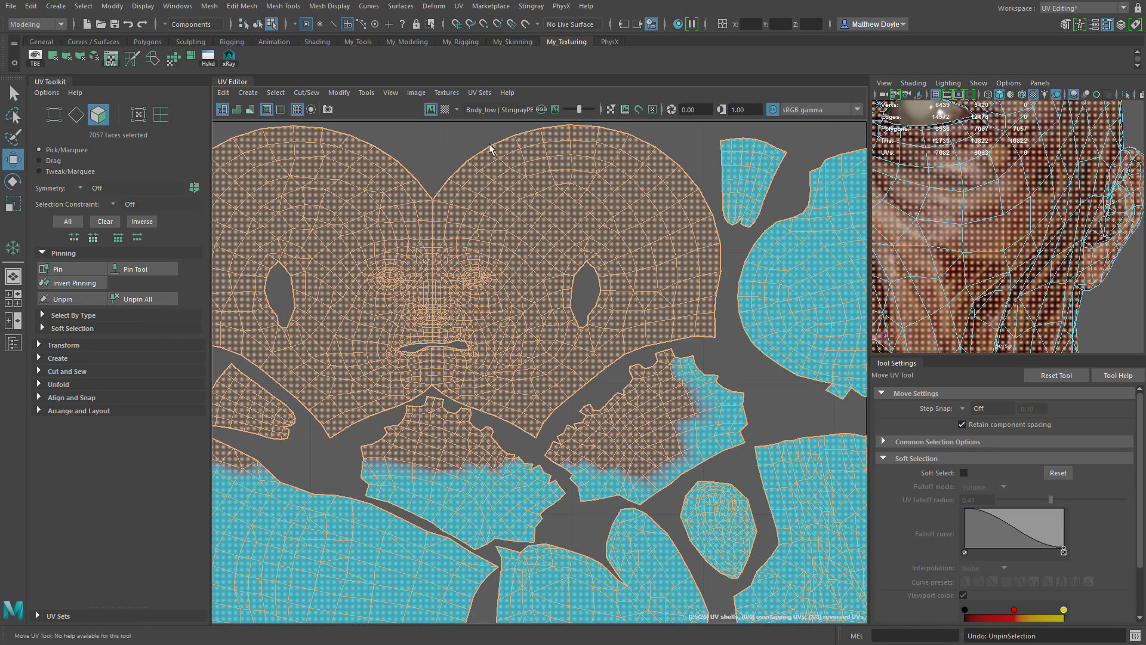
click(453, 141)
click(153, 298)
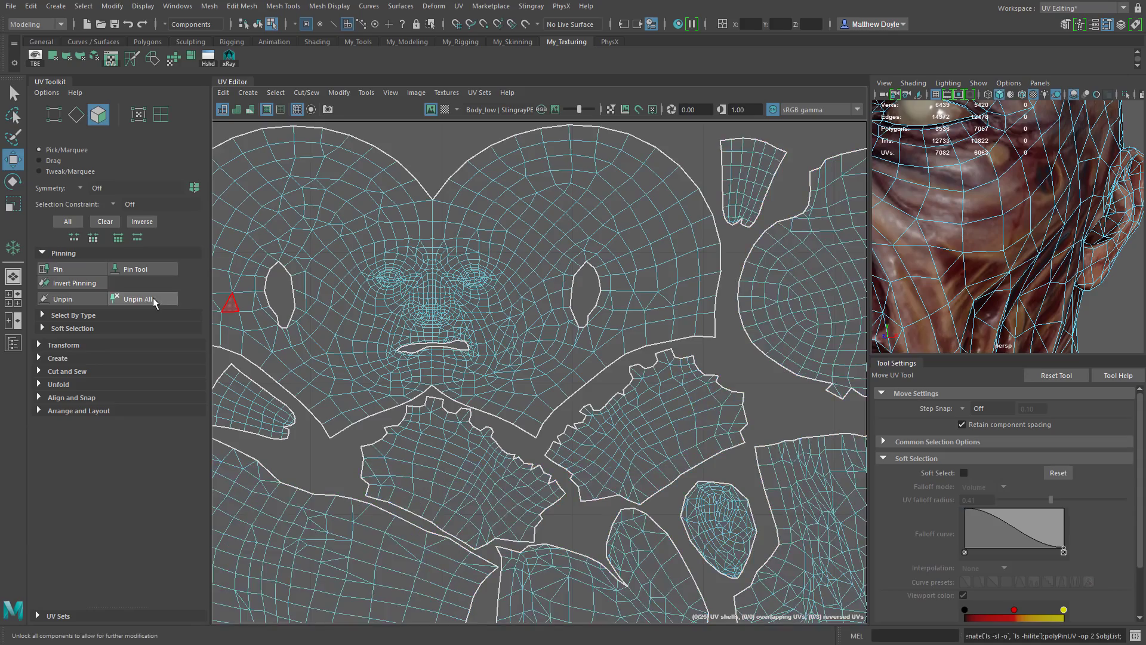
Select the back-facing faces by type and inspect the flipped face on the shell border up close.
scroll(561, 329, down, 3)
scroll(564, 332, down, 2)
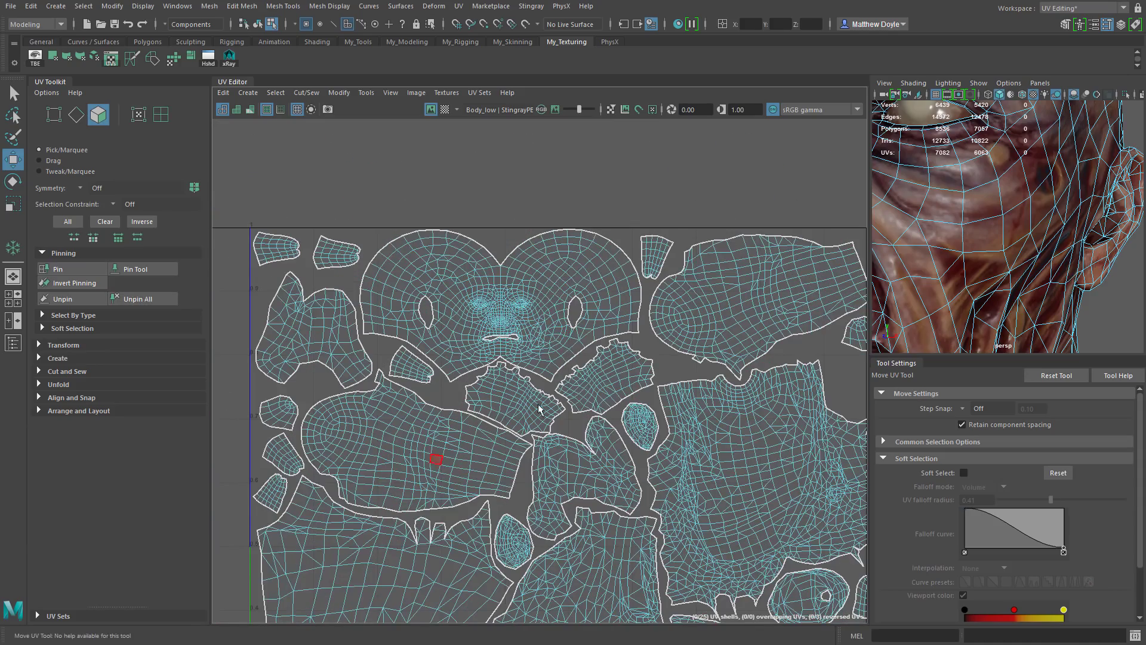
alt+middle_drag(646, 505, 583, 348)
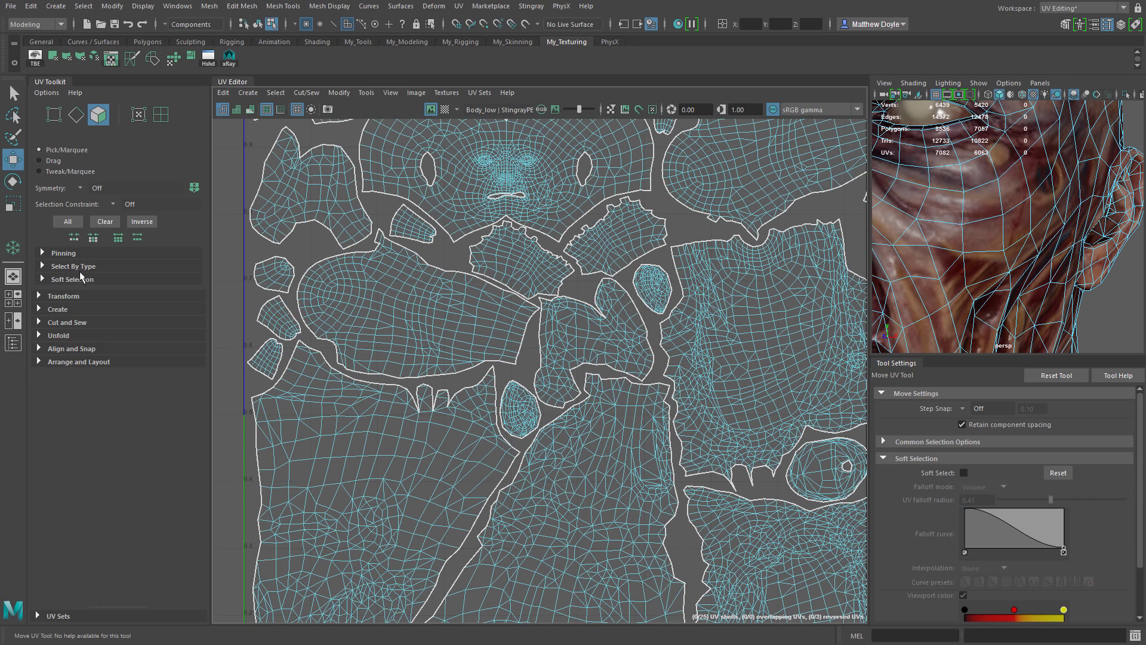
click(71, 267)
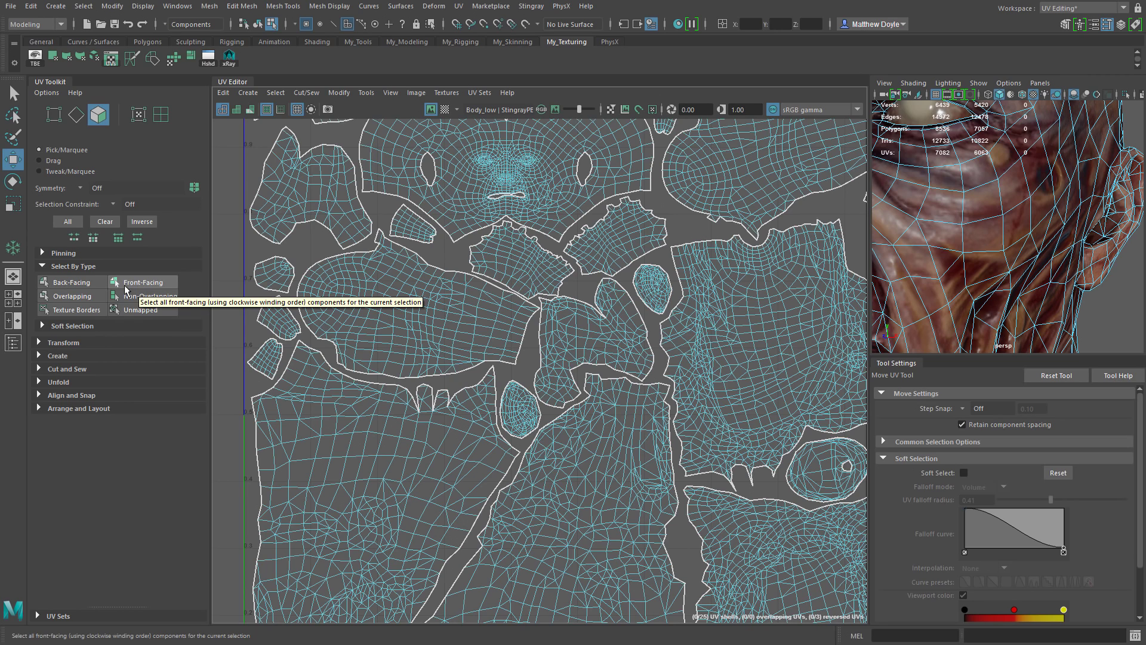
click(70, 282)
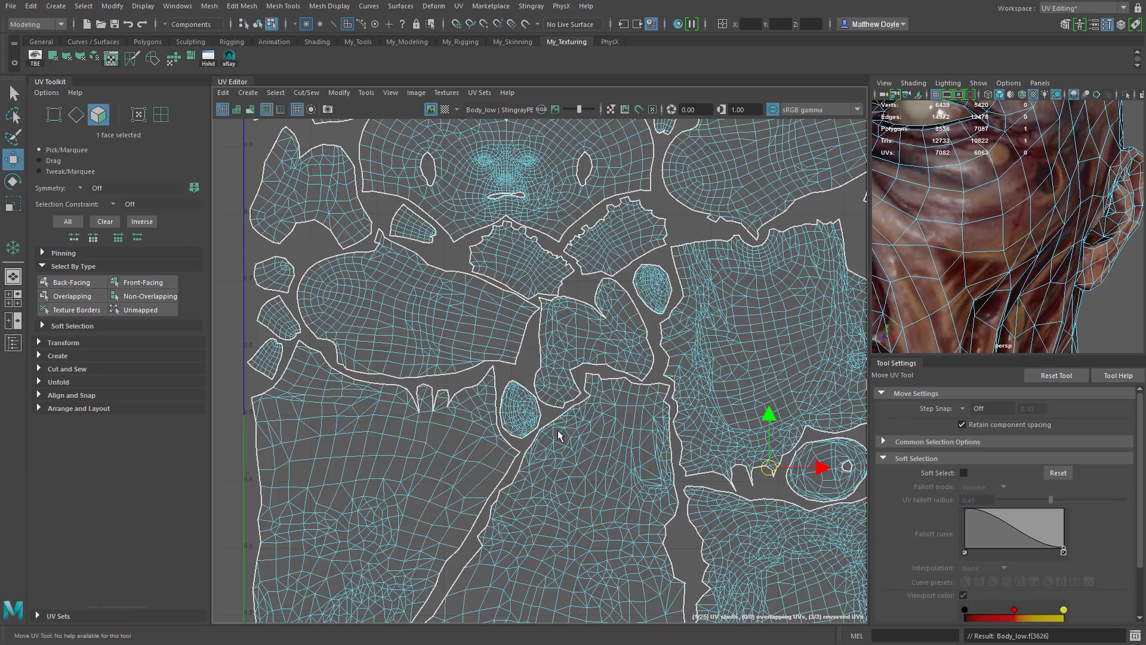
scroll(556, 434, up, 6)
scroll(529, 382, up, 6)
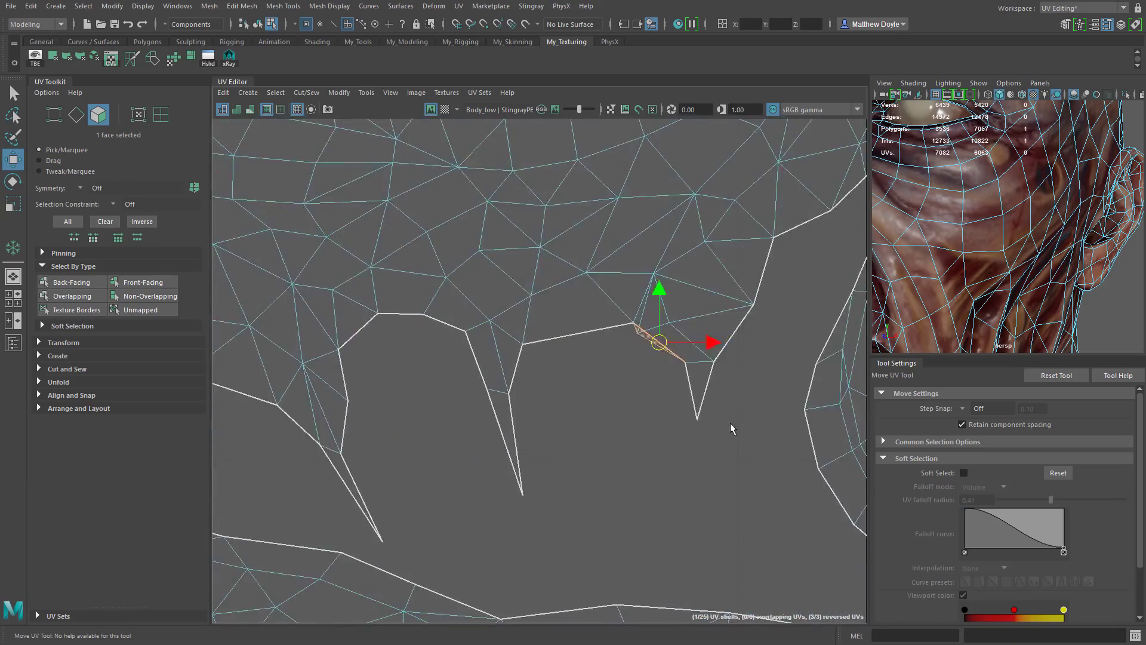
scroll(704, 418, up, 3)
scroll(257, 362, down, 2)
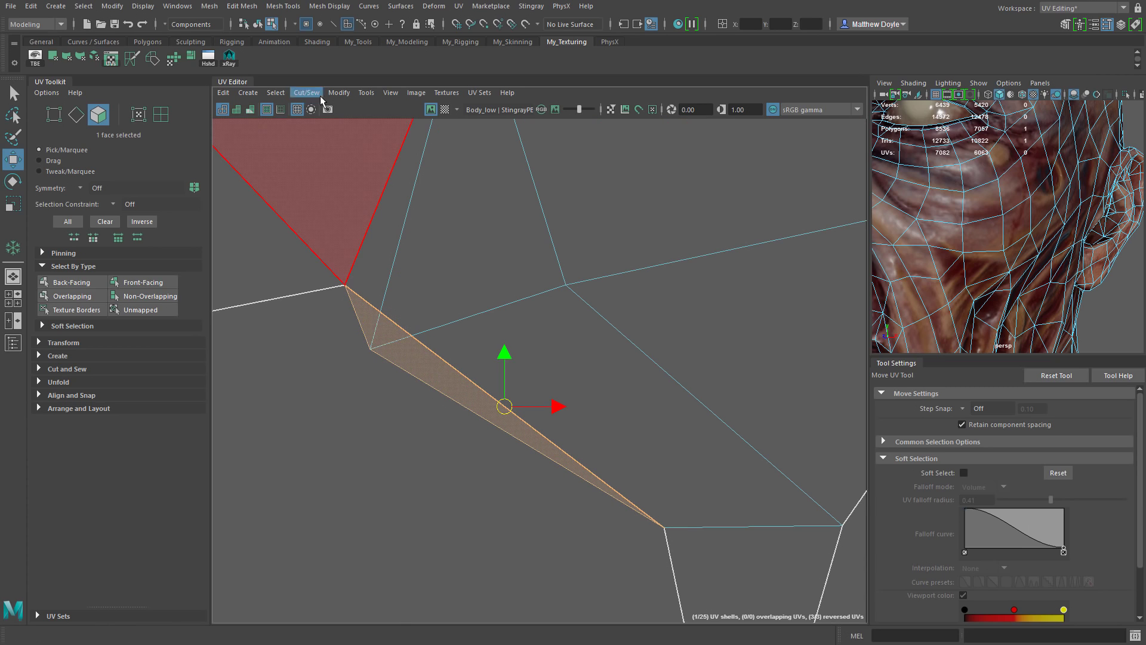
click(326, 7)
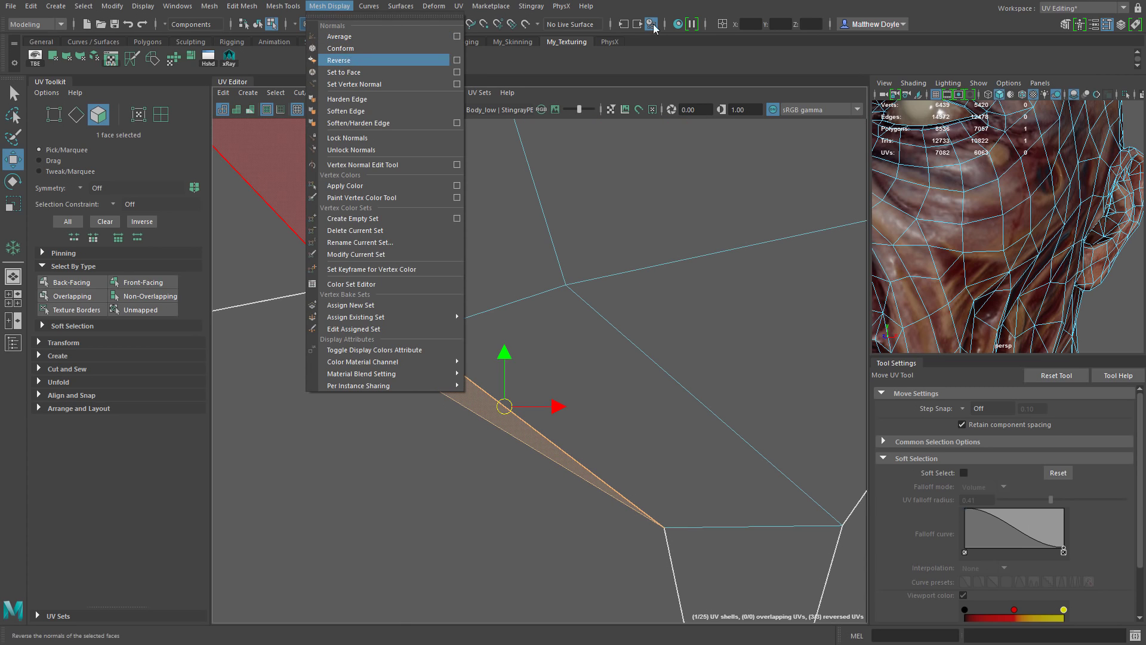
click(680, 3)
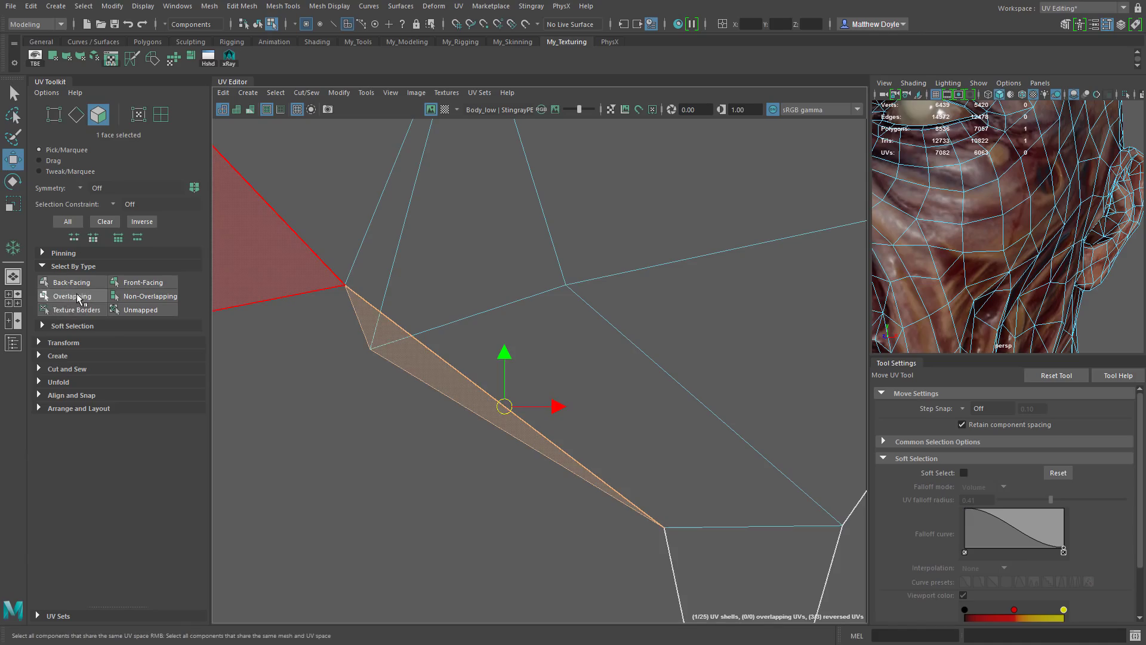
Select all front-facing faces by type and clear the selection.
click(118, 284)
alt+right_drag(660, 397, 520, 387)
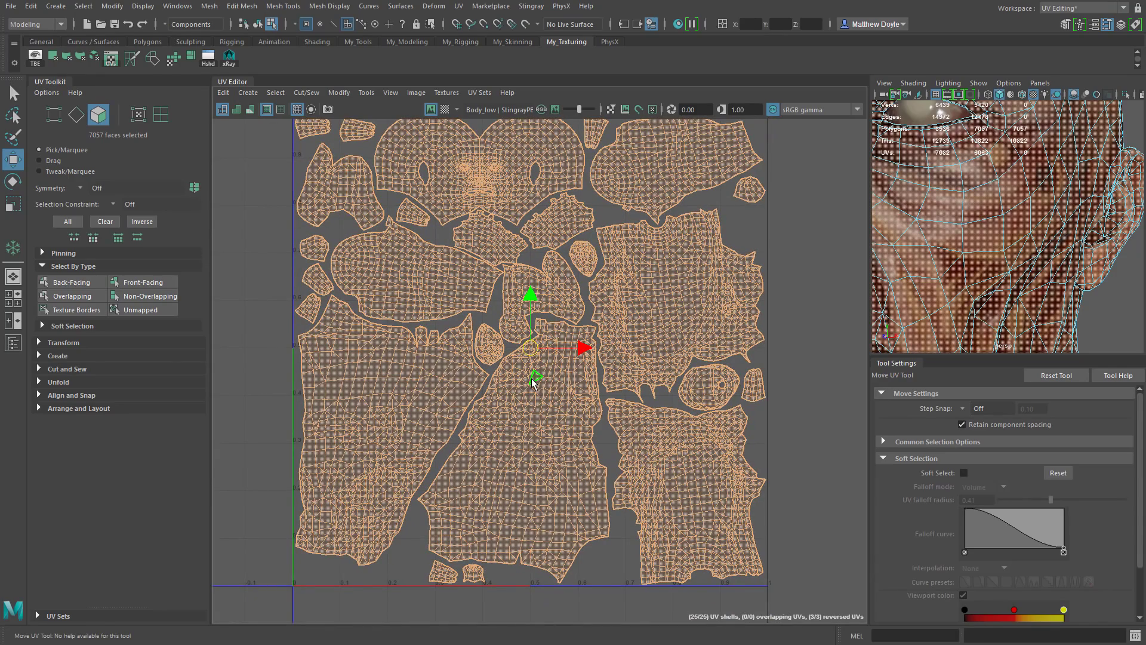
click(274, 354)
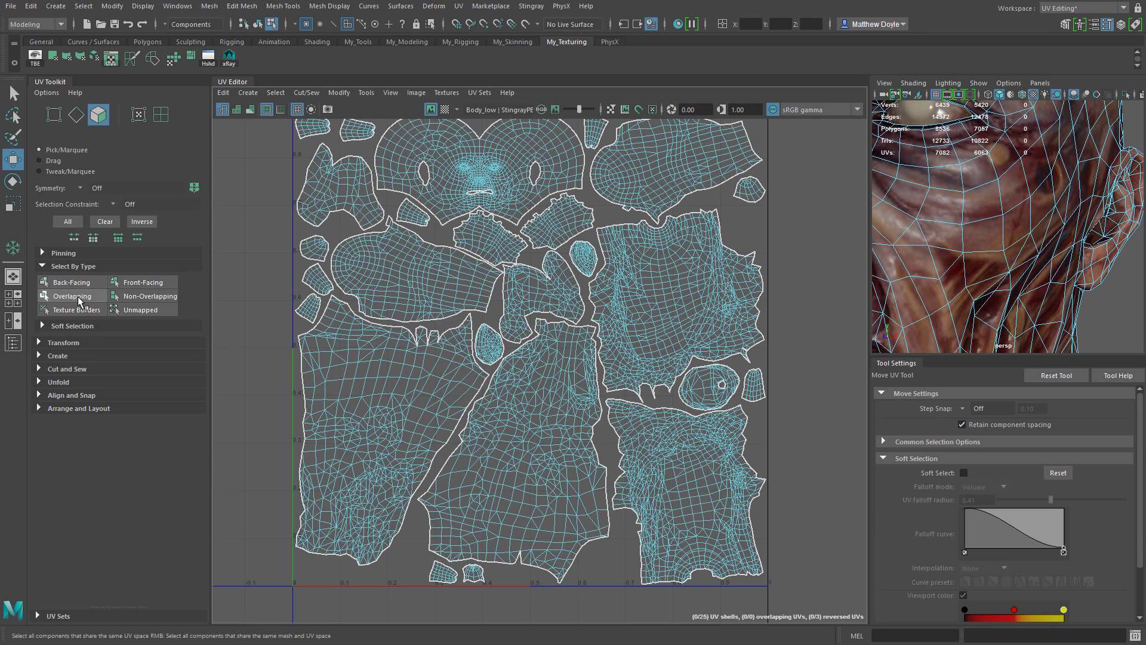
Select the overlapping, non-overlapping and texture-border faces by type in turn and inspect them in the layout.
click(72, 297)
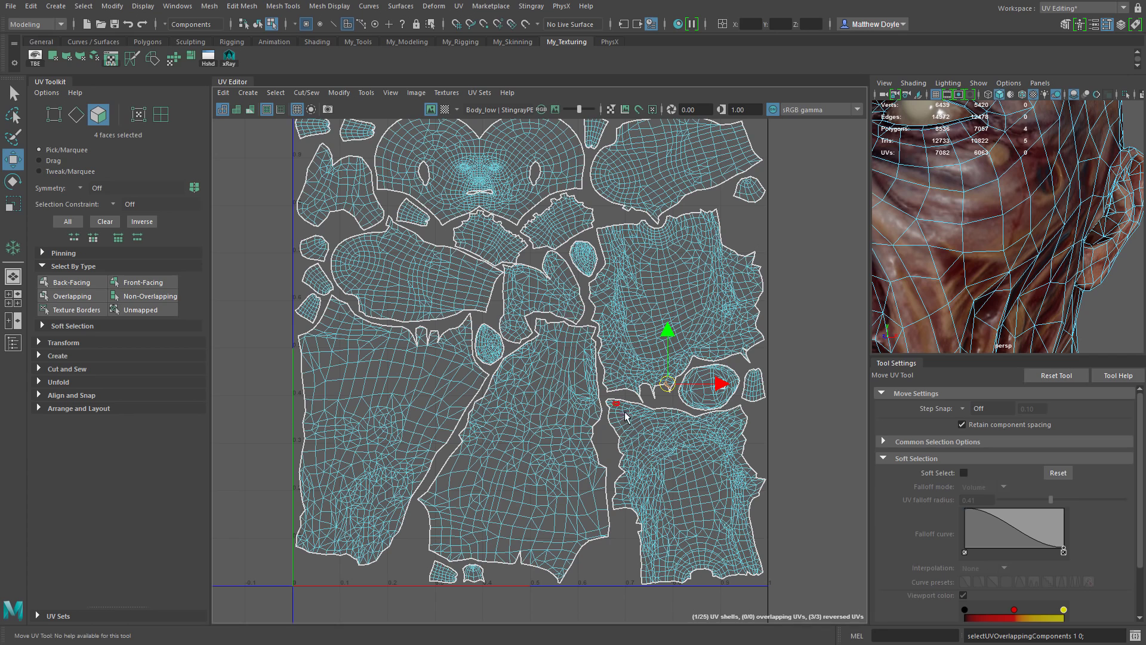
key(f)
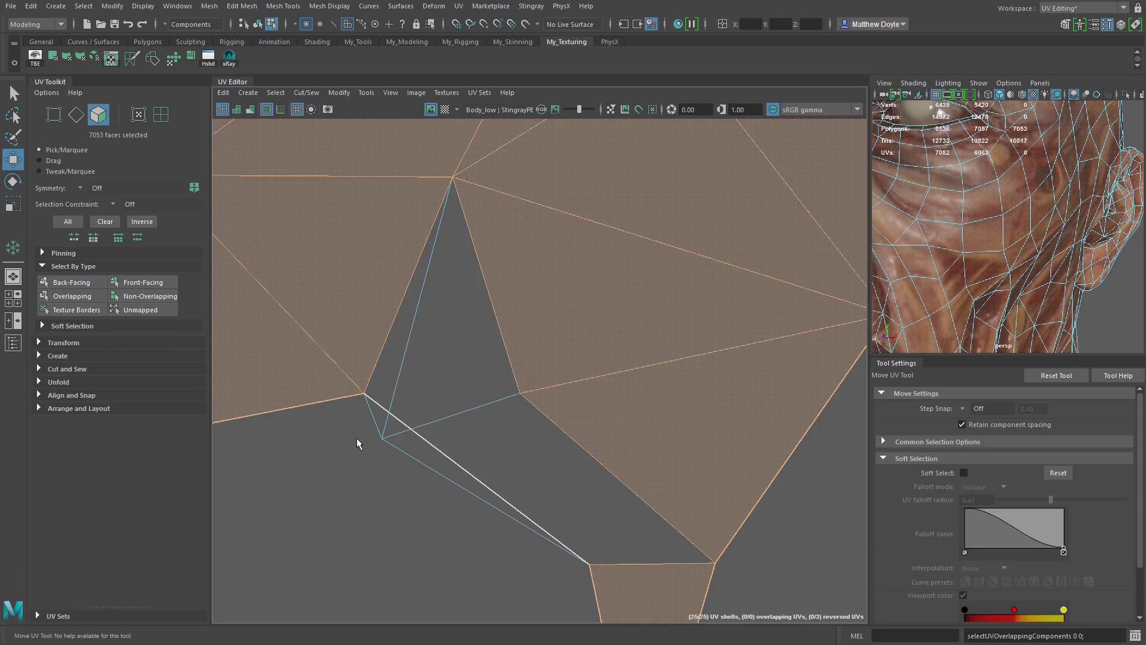
click(83, 313)
alt+right_drag(650, 397, 107, 411)
alt+right_drag(477, 394, 359, 374)
alt+middle_drag(389, 379, 550, 402)
alt+right_drag(550, 401, 507, 418)
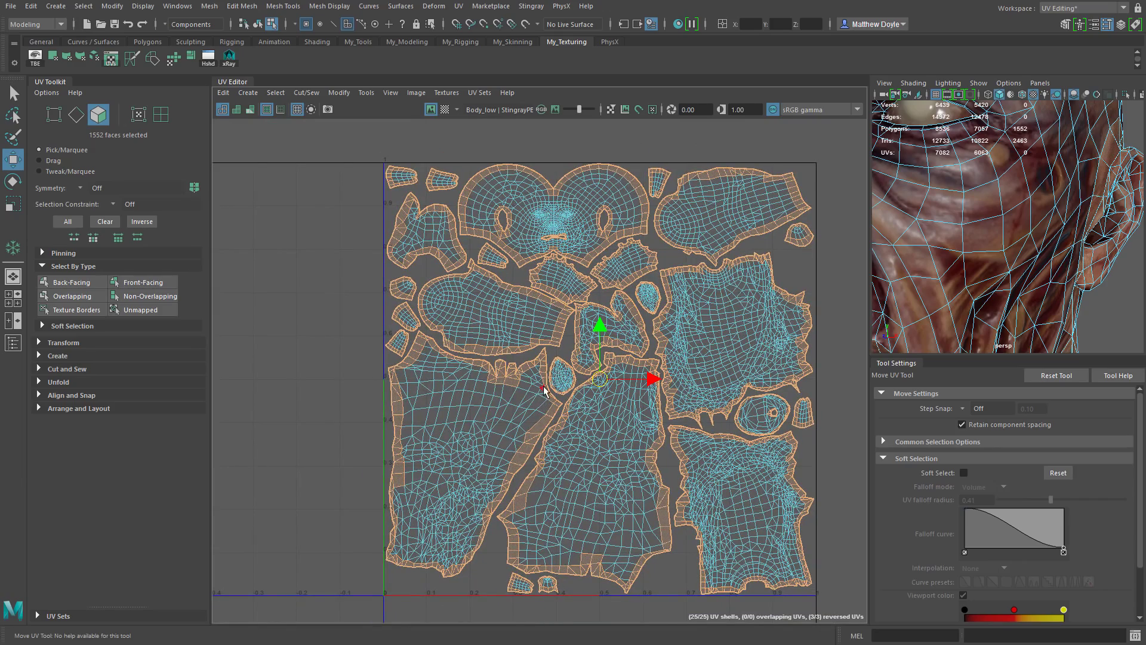
Select the unmapped faces by type and frame the result in the UV Editor.
click(143, 310)
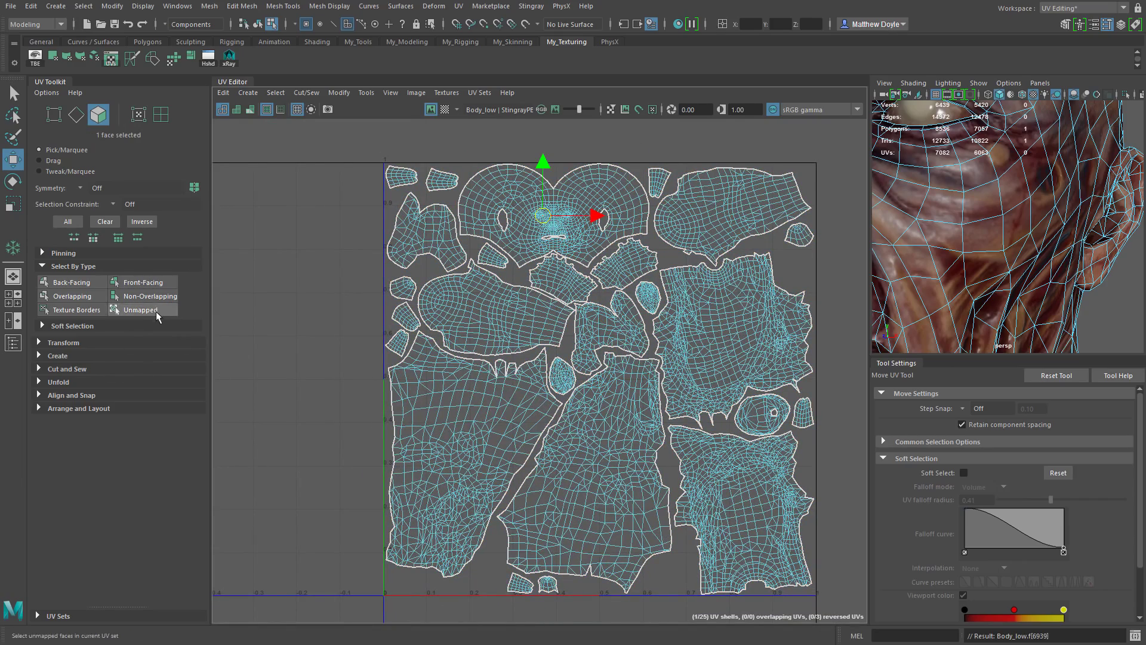
key(f)
alt+right_drag(744, 468, 238, 376)
alt+right_drag(716, 536, 384, 468)
alt+middle_drag(674, 536, 536, 454)
alt+right_drag(536, 455, 488, 463)
alt+right_drag(412, 414, 621, 429)
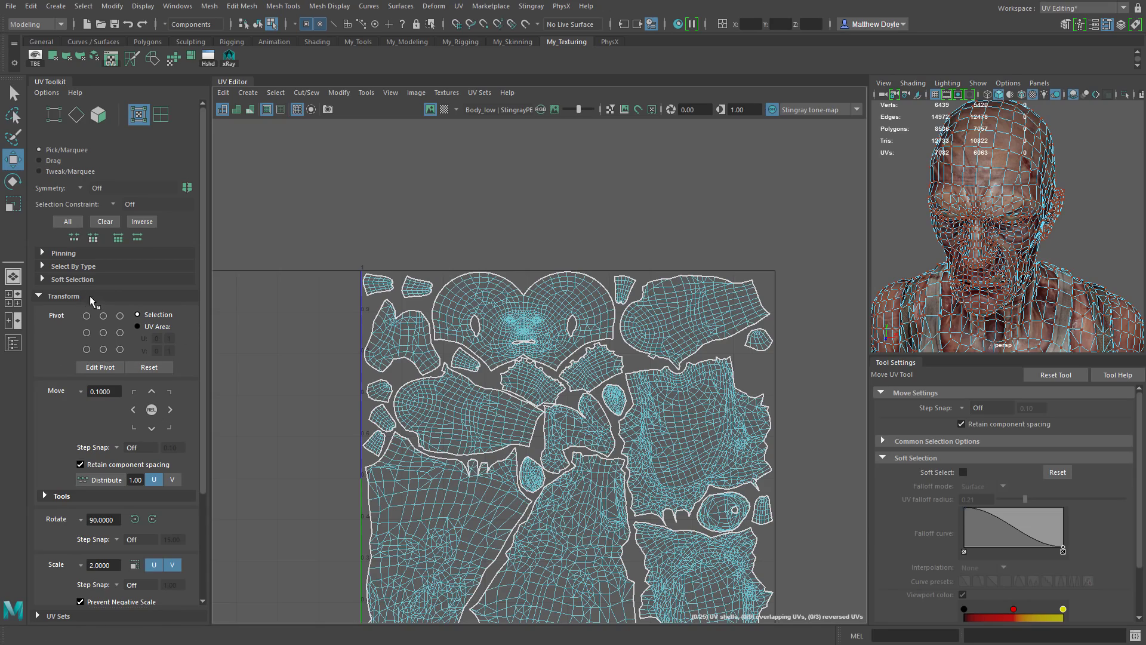
Expand the transform tools and select the head shell in UV shell selection mode.
scroll(328, 345, up, 5)
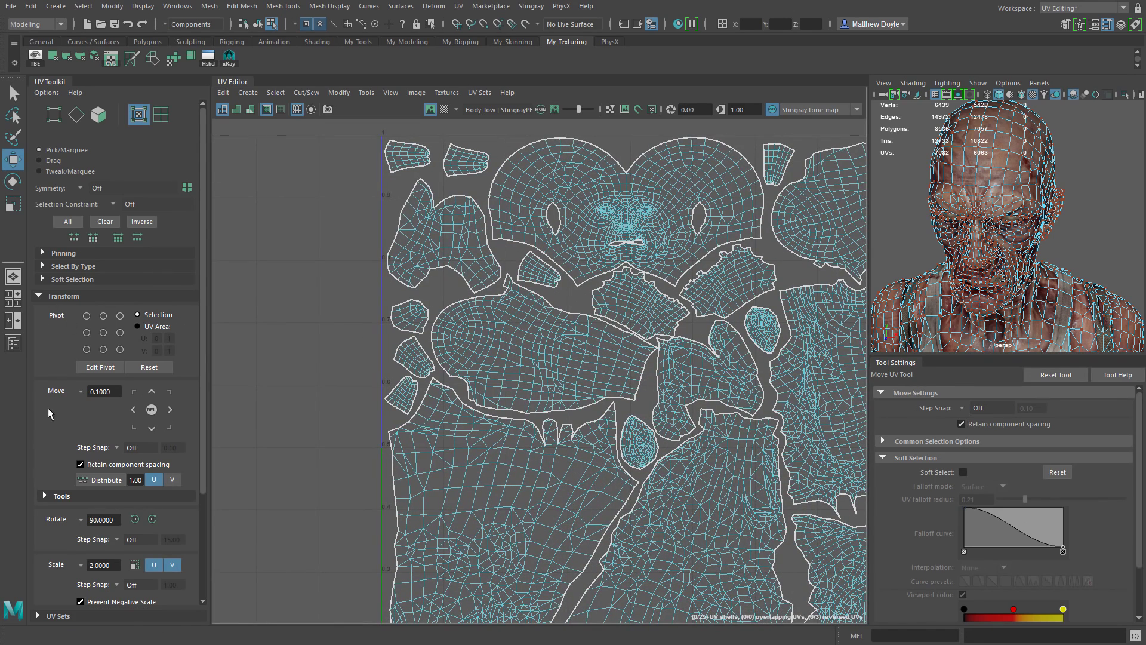
click(51, 499)
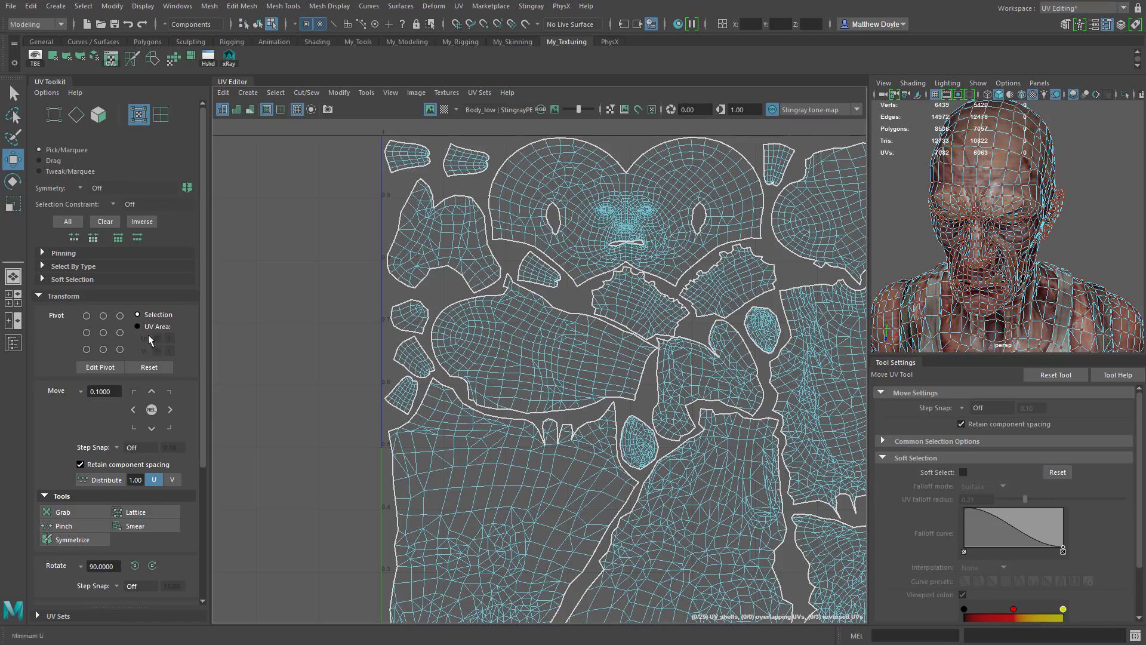
alt+middle_drag(514, 183, 421, 270)
scroll(421, 270, up, 4)
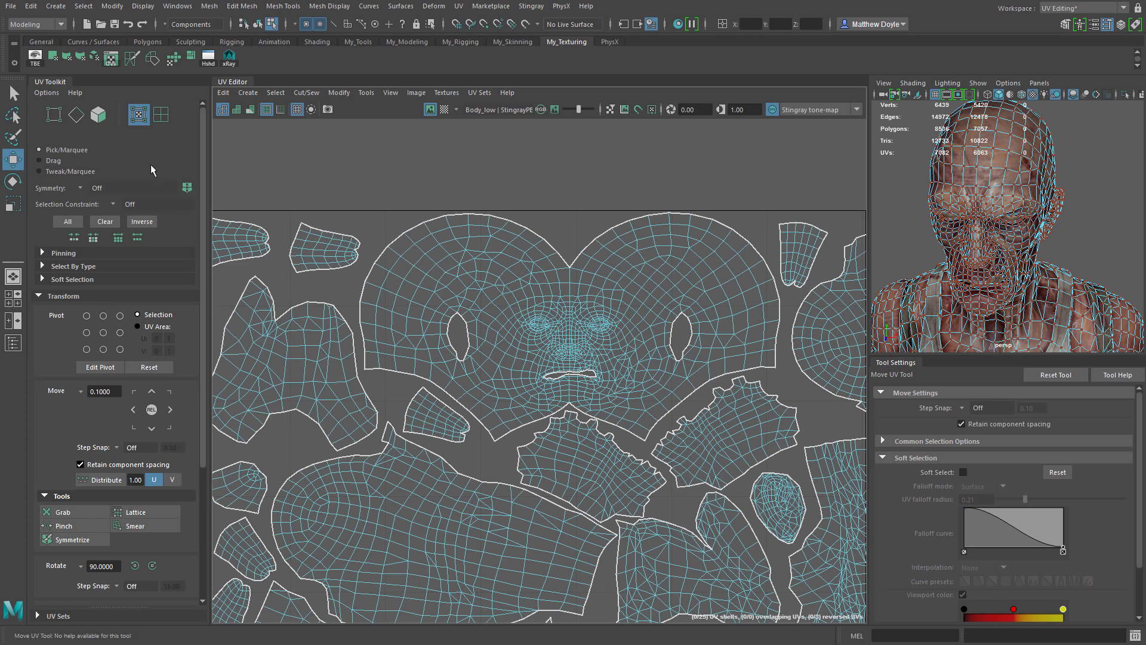
click(160, 120)
click(492, 291)
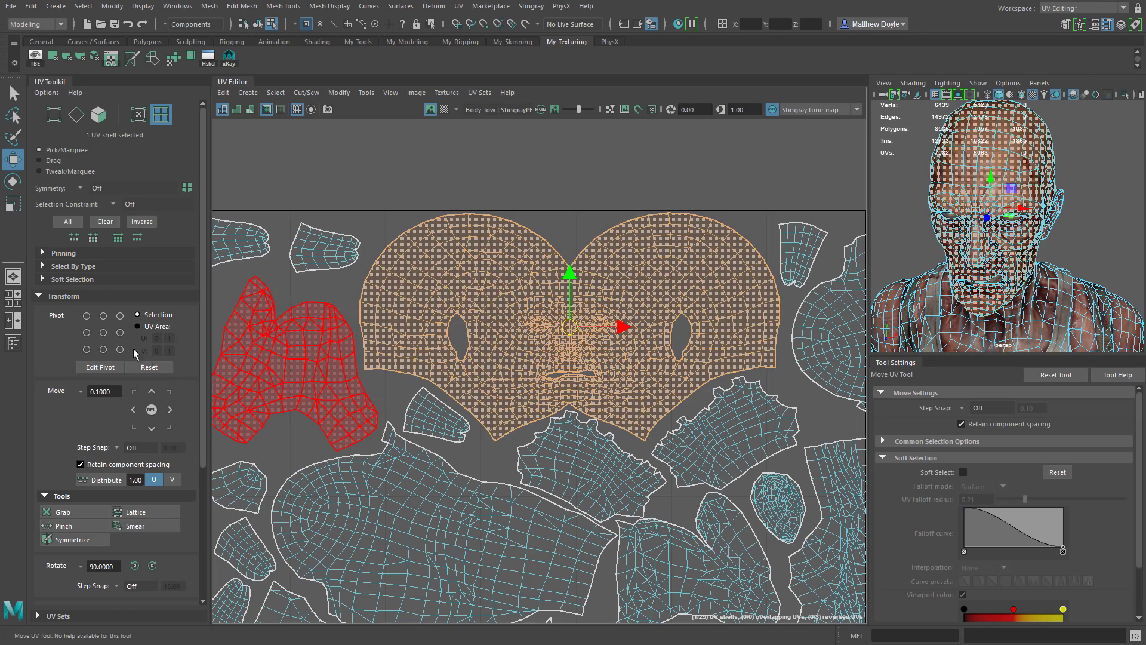
Snap the head shell's pivot through its preset corner, centre, middle-left and middle-right positions.
click(86, 317)
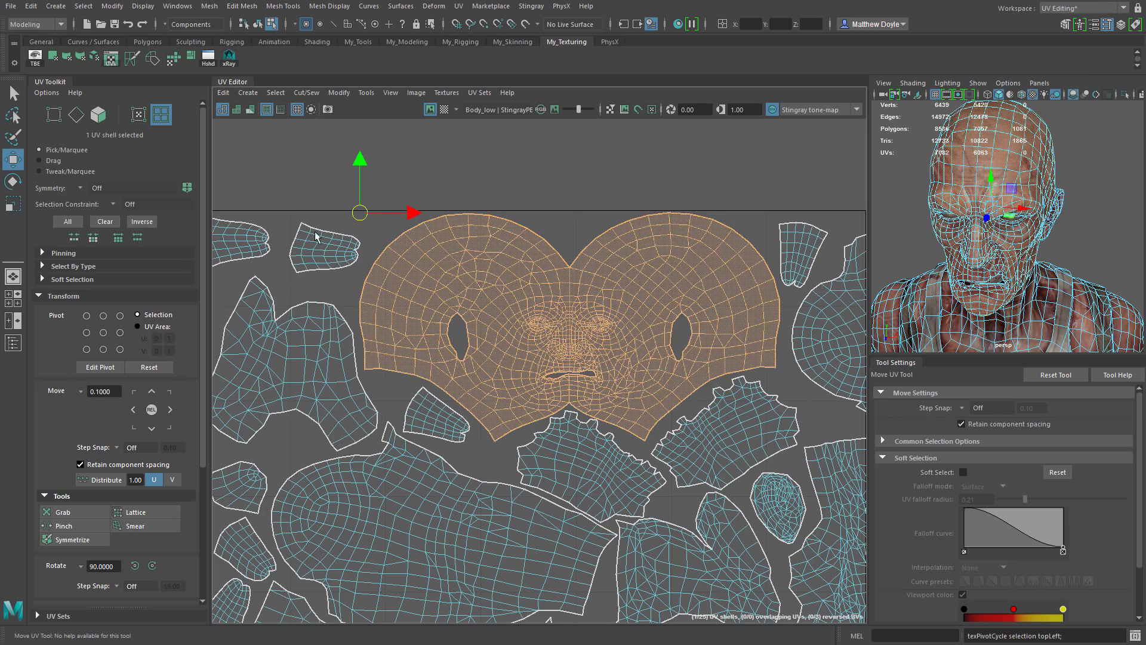
click(121, 316)
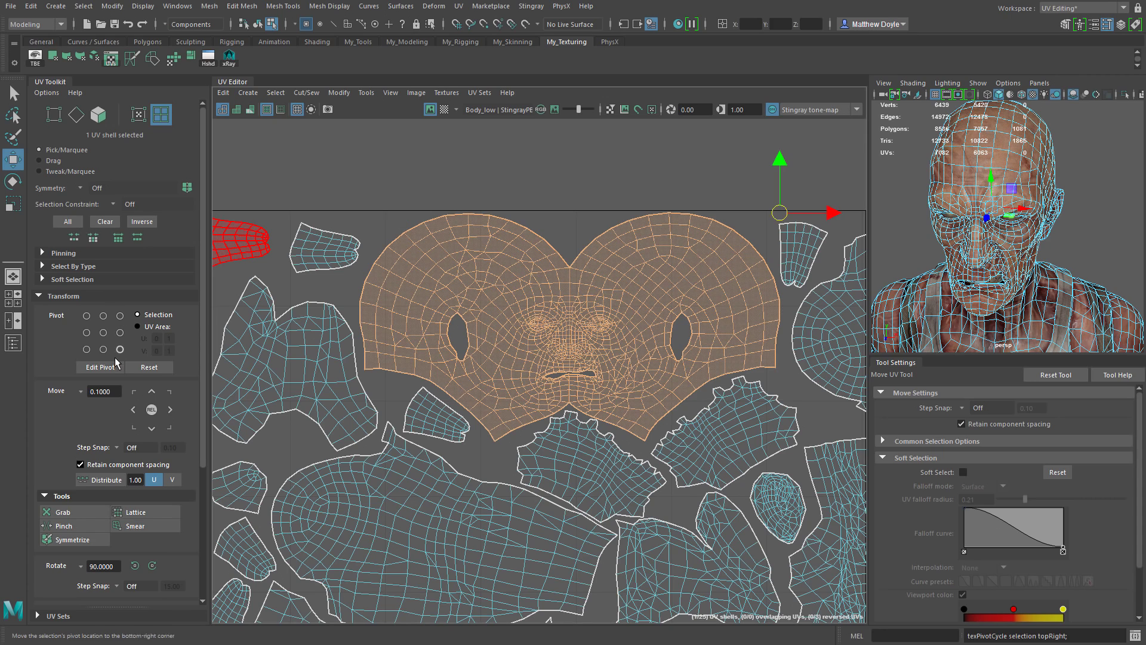
click(121, 351)
click(87, 349)
click(103, 332)
click(86, 333)
click(120, 332)
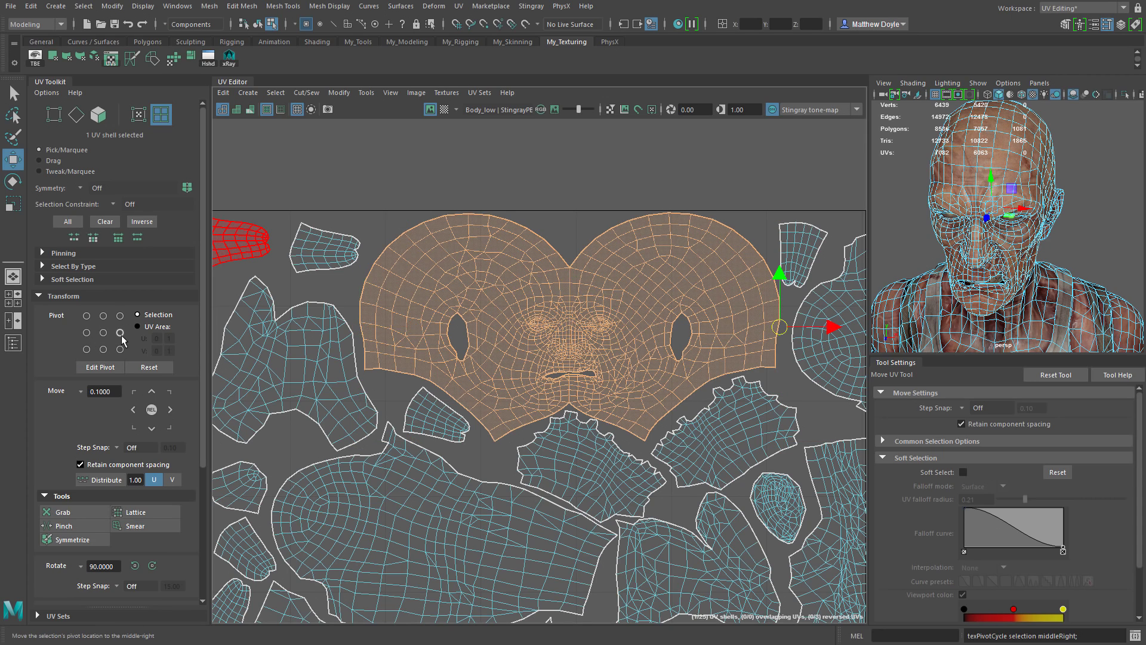
Set the head shell's pivot to its bottom-right corner and try rotating the shell around it.
click(121, 351)
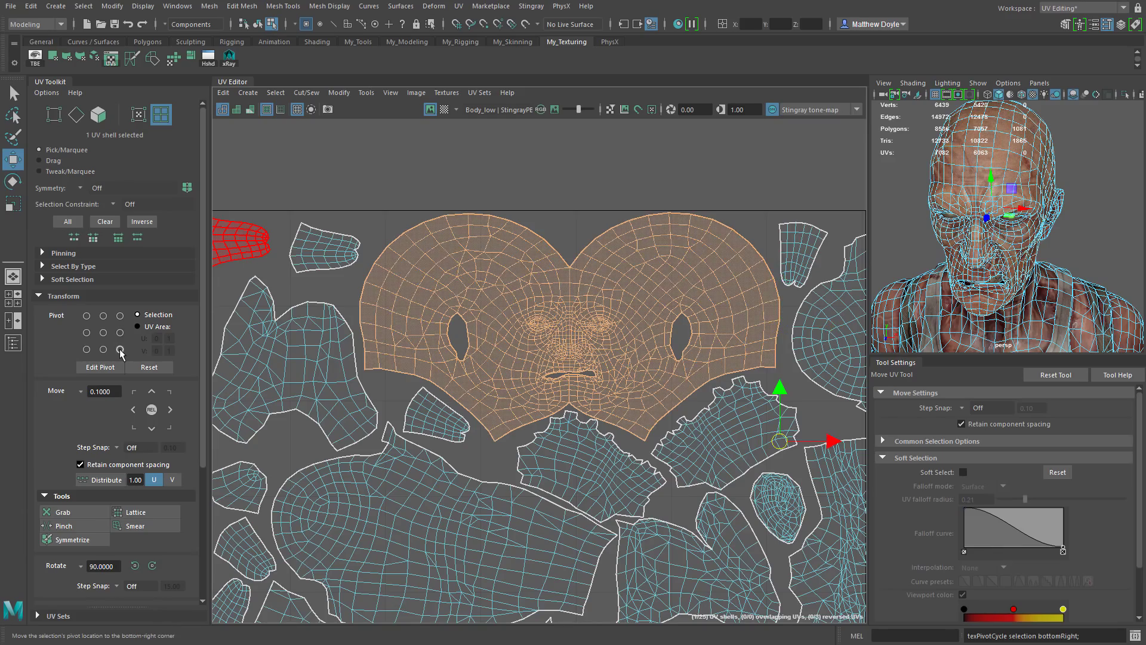
key(e)
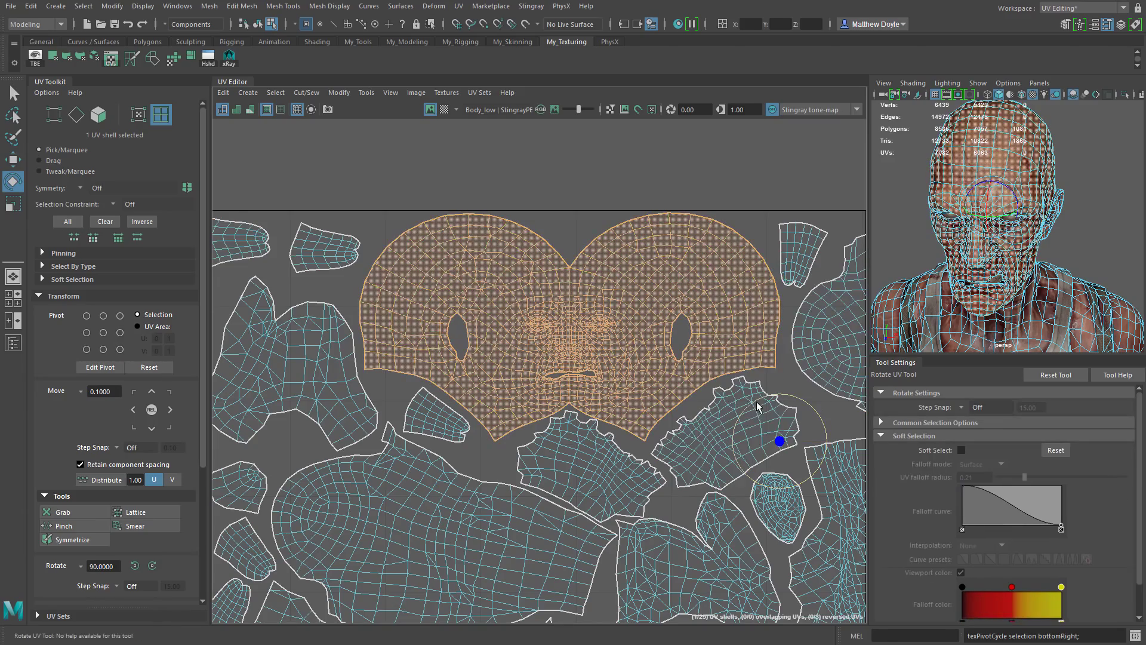
mouse_move(755, 406)
mouse_down()
mouse_move(731, 412)
mouse_move(779, 397)
mouse_move(759, 385)
mouse_up()
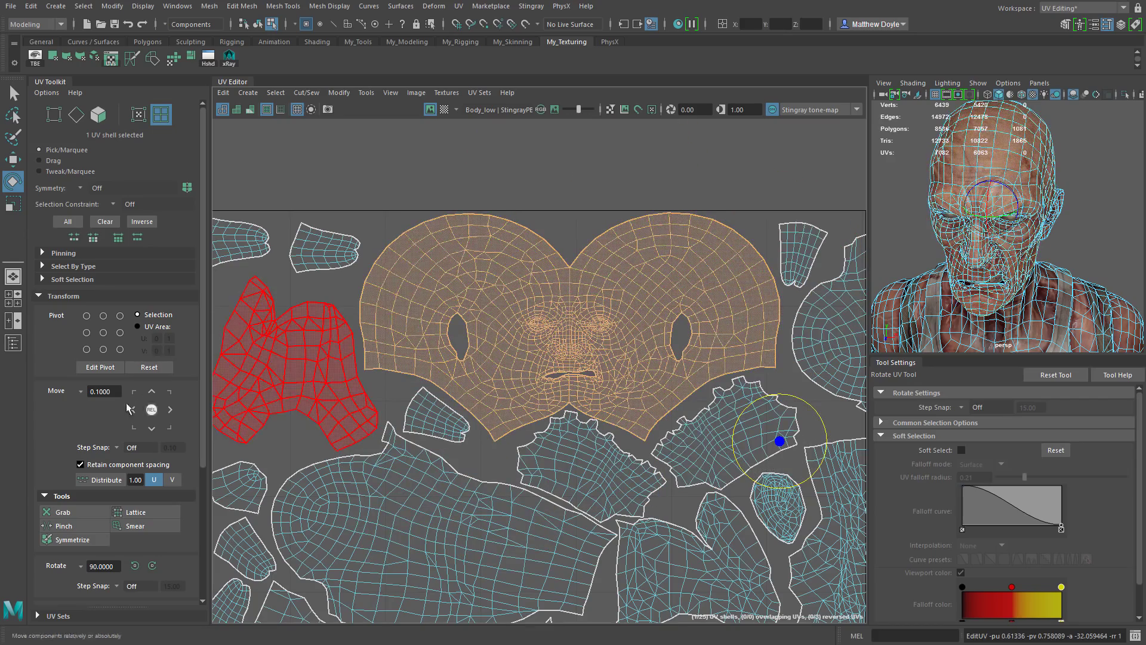
Place a custom pivot on the head shell's left ear hole and try rotating the shell around it.
click(94, 368)
drag(745, 431, 457, 339)
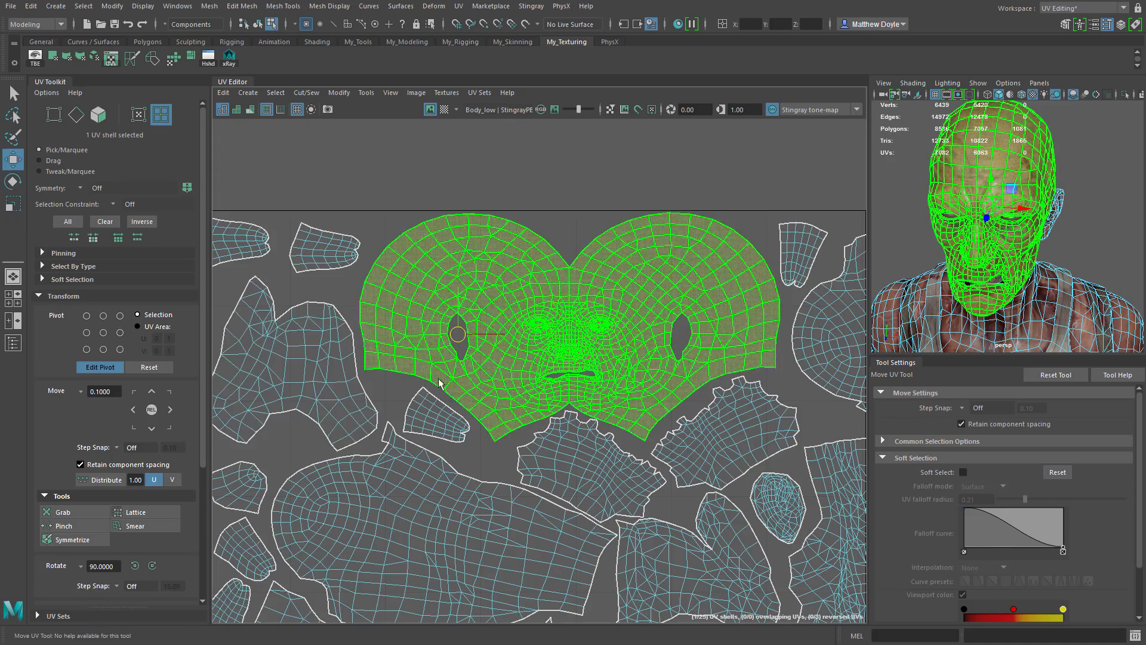
key(e)
drag(504, 318, 442, 368)
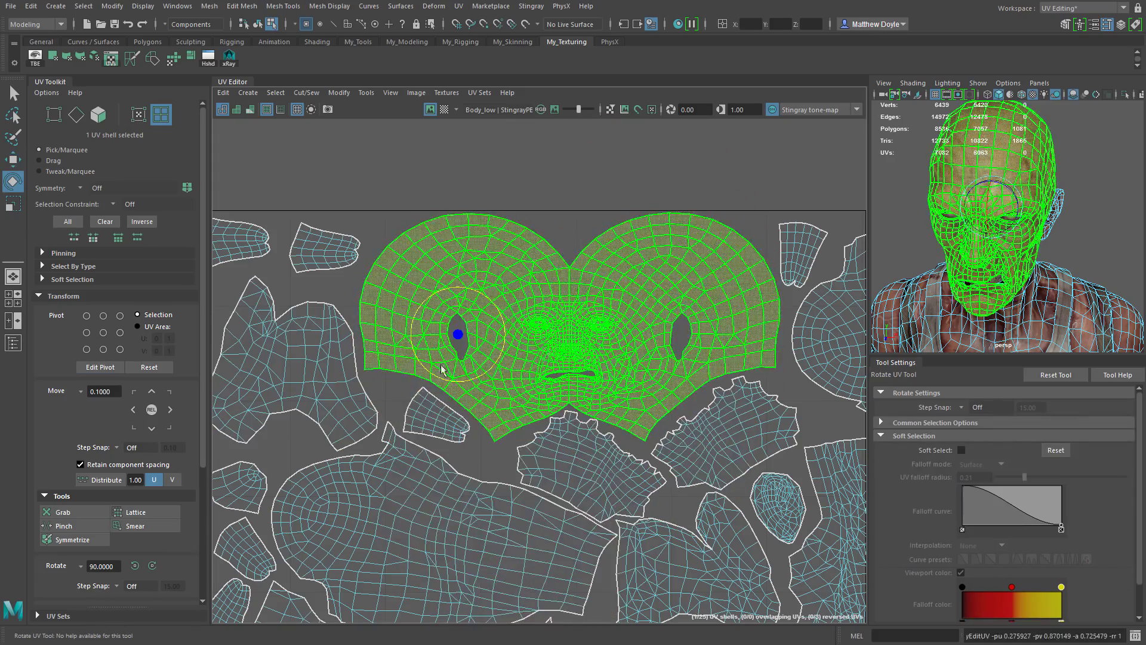
Reset the head shell's pivot and base the pivot presets on the UV area from 0 to 1.
click(157, 367)
click(549, 329)
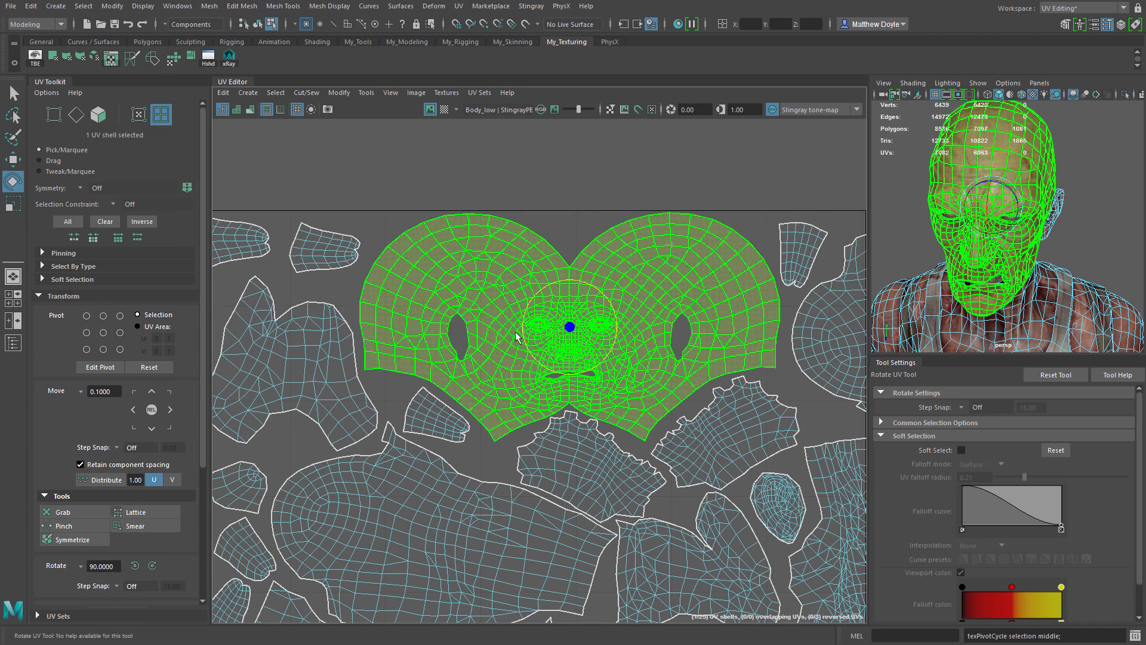
click(158, 326)
click(377, 366)
With the Move tool active, set the head shell's pivot to the top-left corner of the UV area.
scroll(468, 397, down, 3)
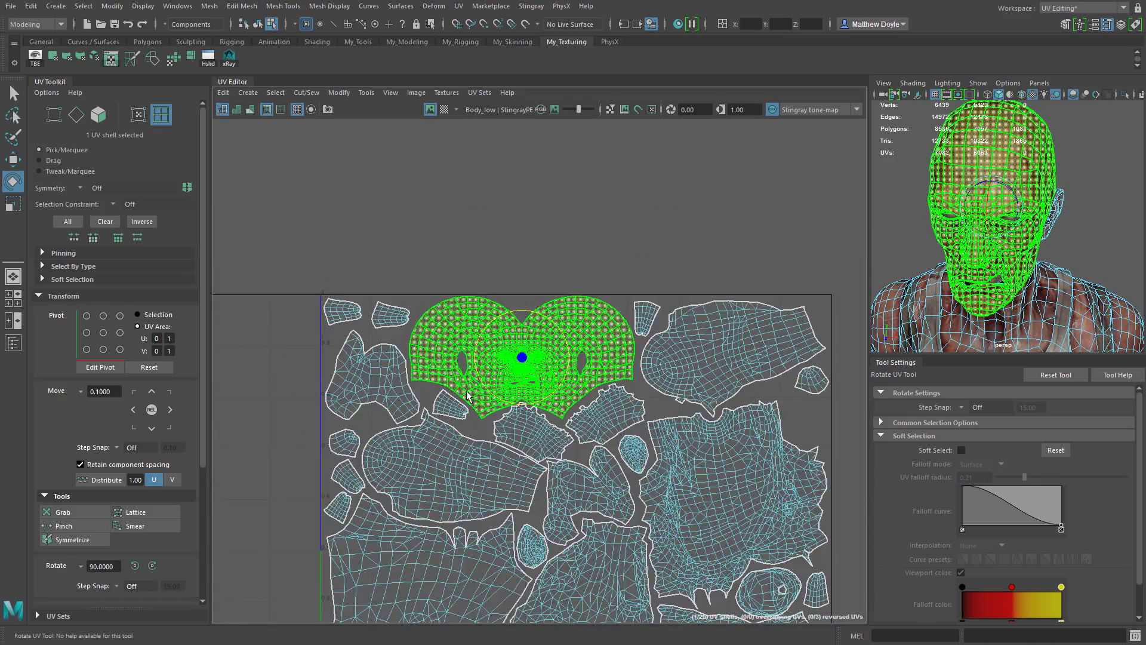
alt+middle_drag(468, 397, 477, 197)
scroll(517, 339, up, 2)
key(w)
click(538, 361)
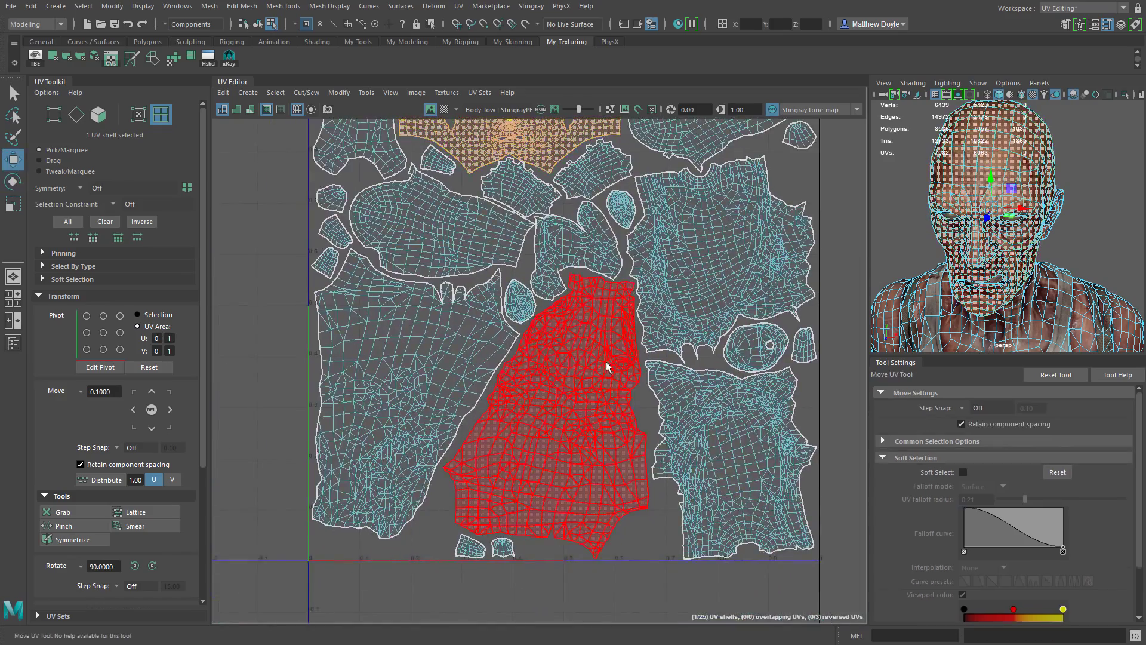
scroll(486, 325, down, 2)
alt+middle_drag(464, 388, 468, 390)
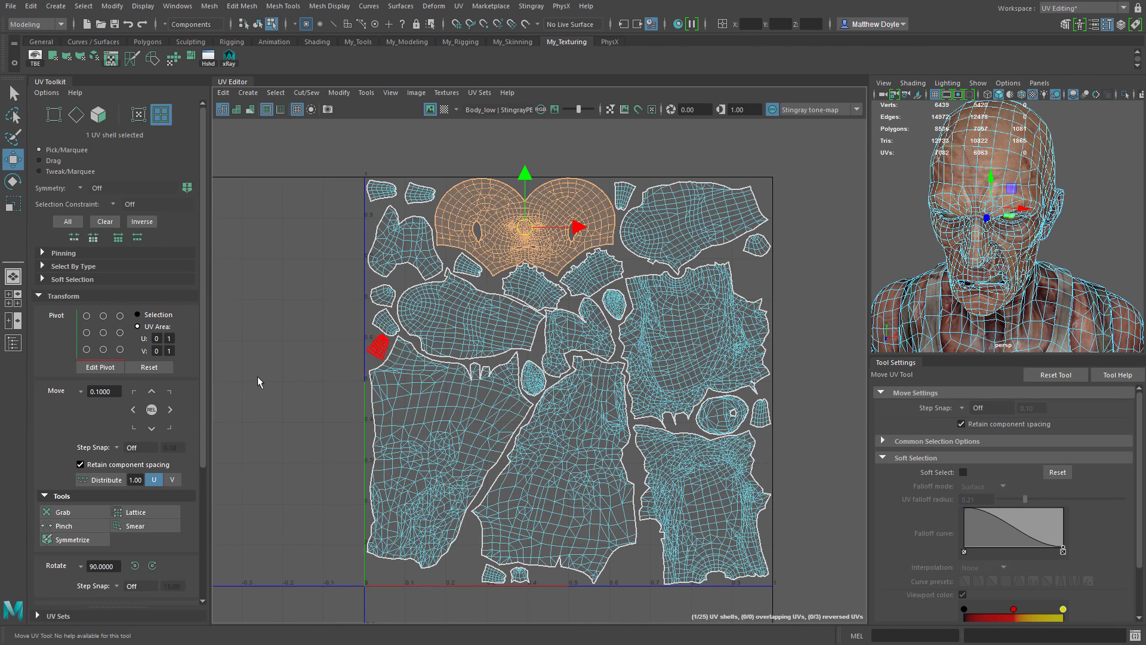
click(87, 316)
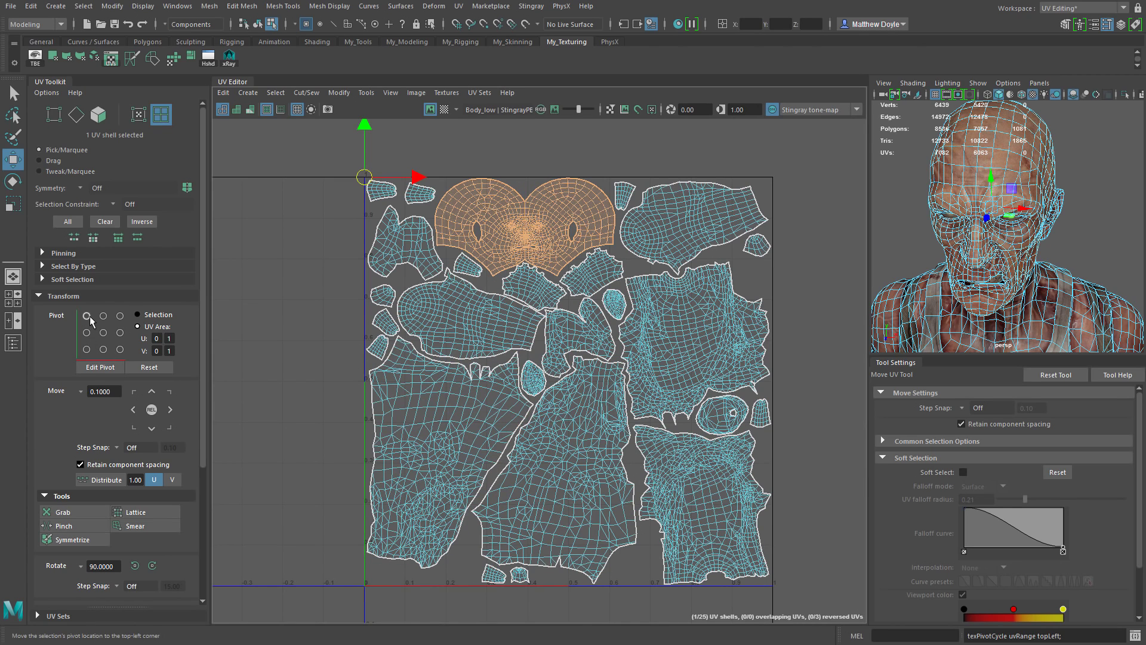
Try the UV area's top-right corner and centre as the head shell's pivot, and reset the pivot.
click(120, 317)
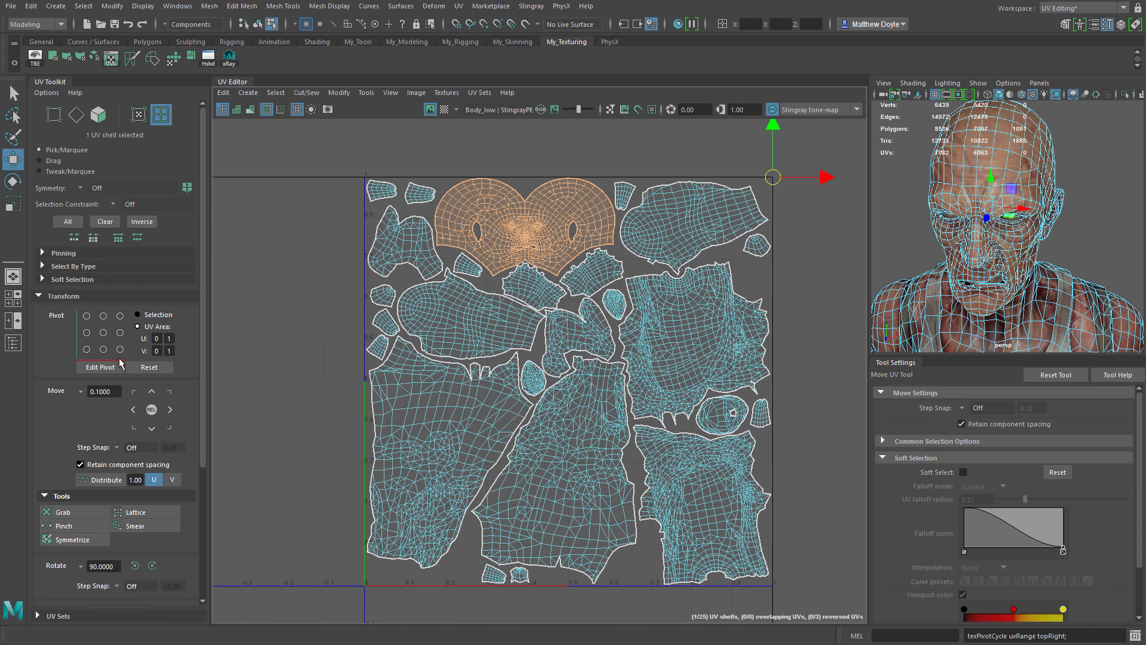
click(103, 333)
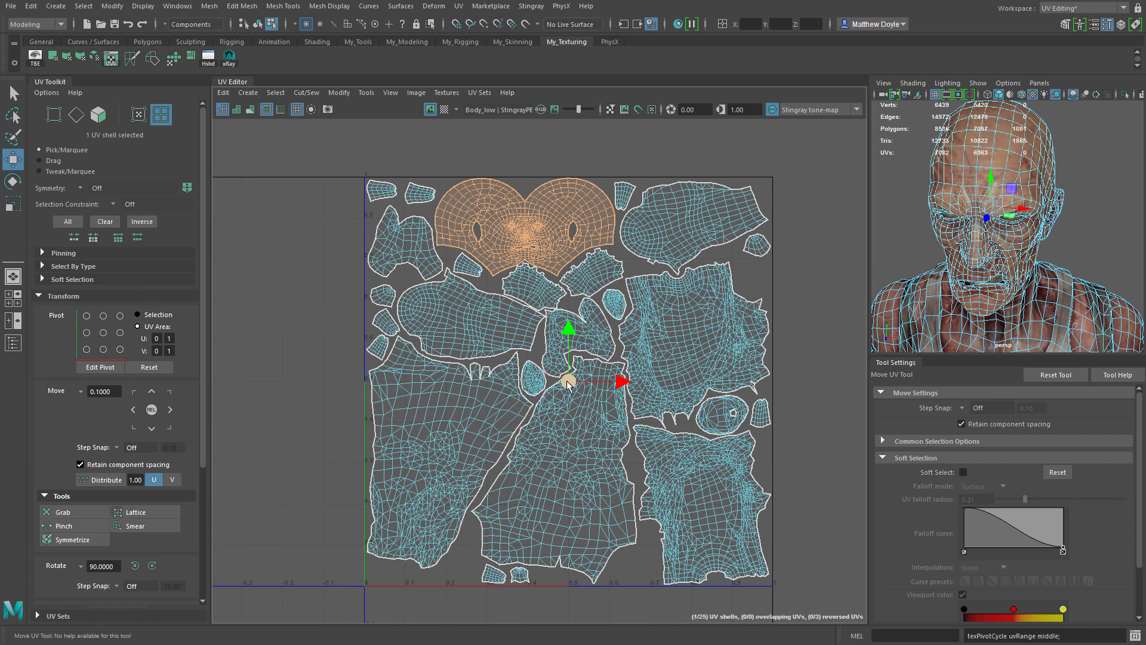
click(152, 369)
scroll(371, 358, up, 3)
key(ctrl+z)
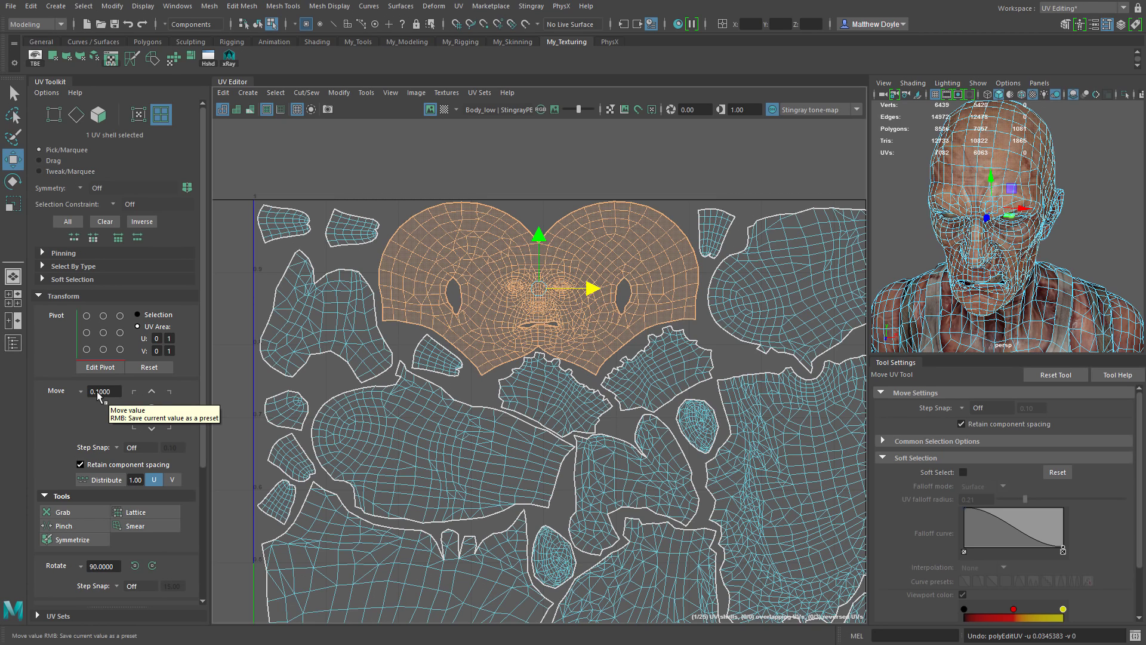
Review the move value presets and nudge the head shell 0.2 to the right along U and back in 0.1 increments.
click(80, 392)
click(114, 424)
click(81, 392)
click(105, 414)
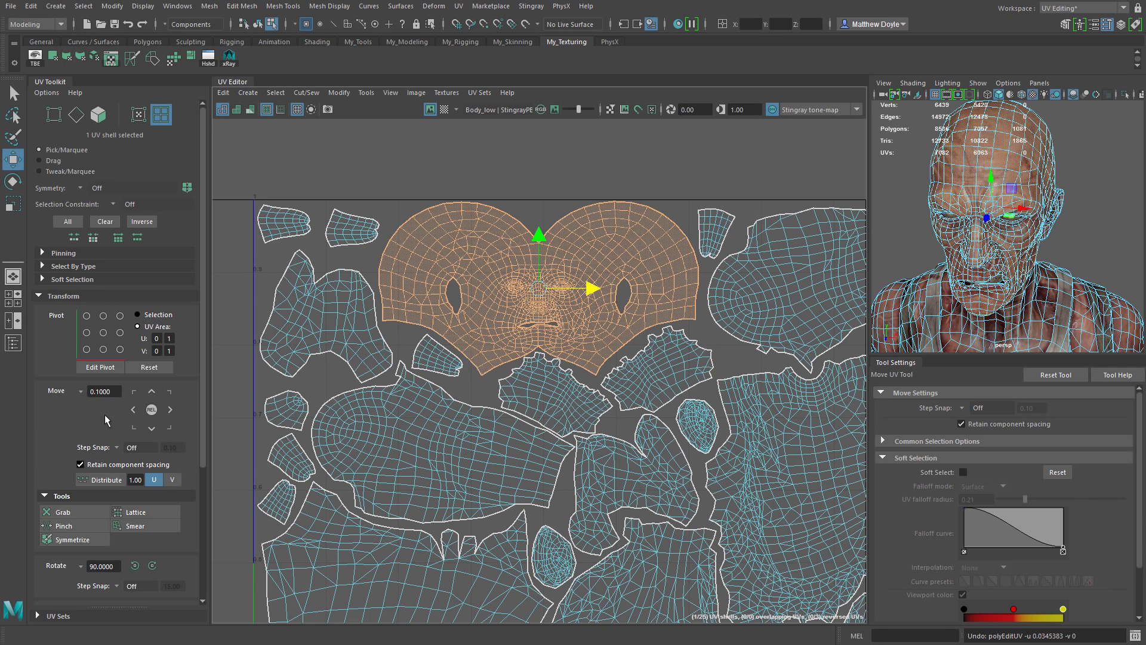
click(171, 409)
click(171, 410)
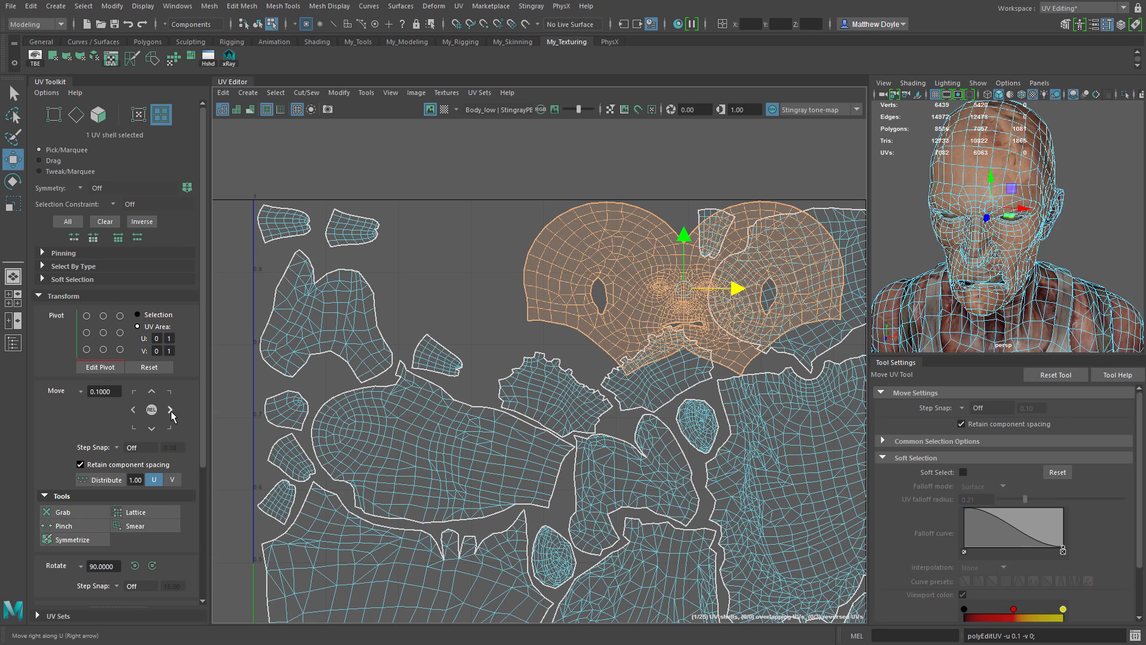
click(135, 410)
click(135, 410)
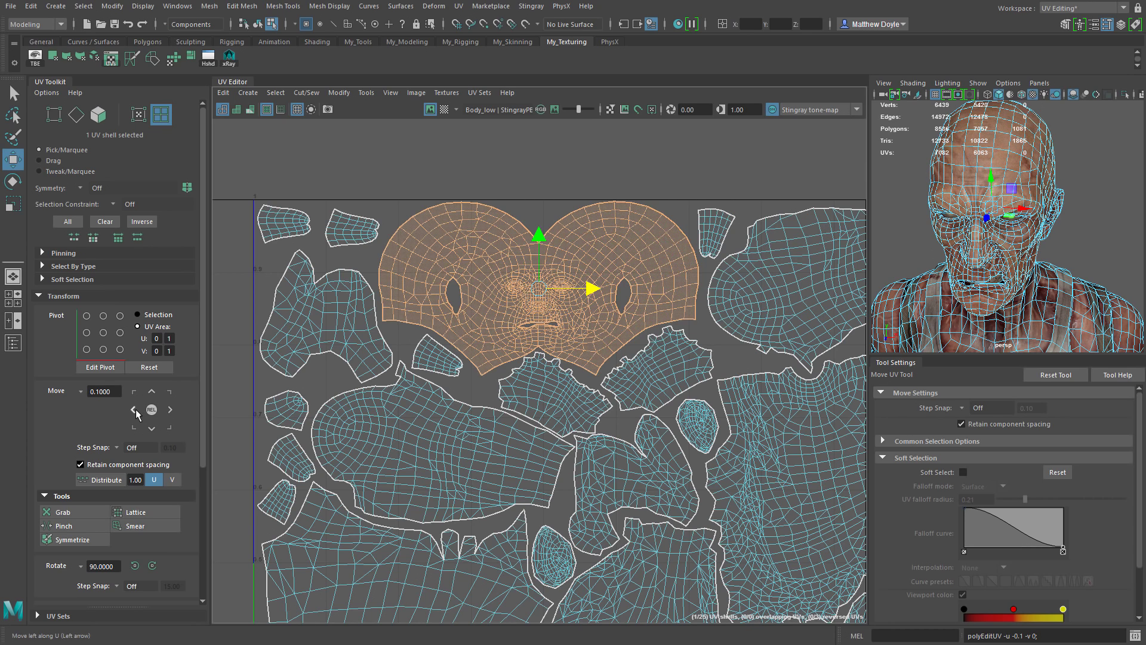
Nudge the head shell to the left along U in three 0.1 increments and return it the same way.
click(135, 409)
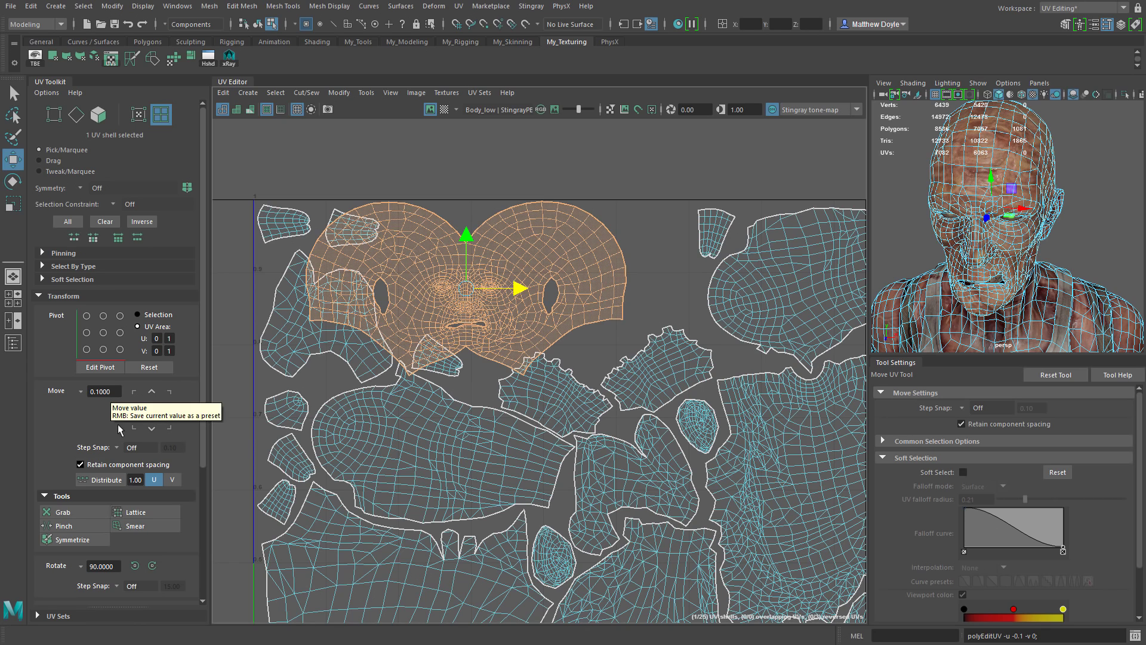
click(134, 409)
click(133, 410)
click(170, 409)
click(169, 412)
click(170, 412)
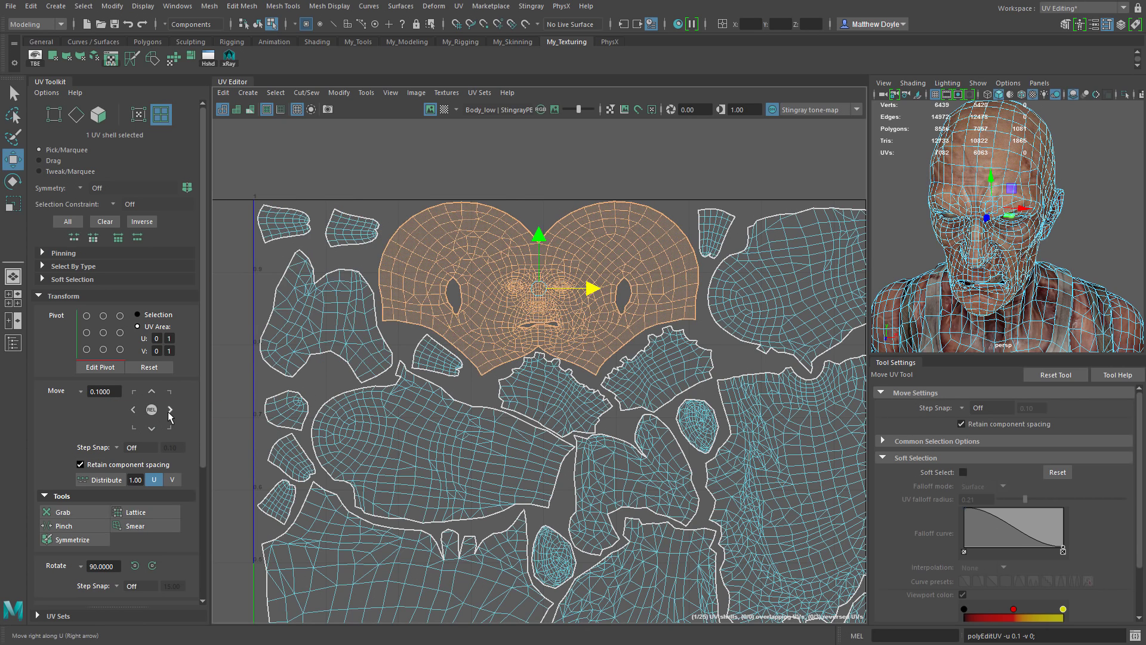
Switch the Move option to absolute and try sending the head shell to 0.1 in U, V and both directions.
click(151, 410)
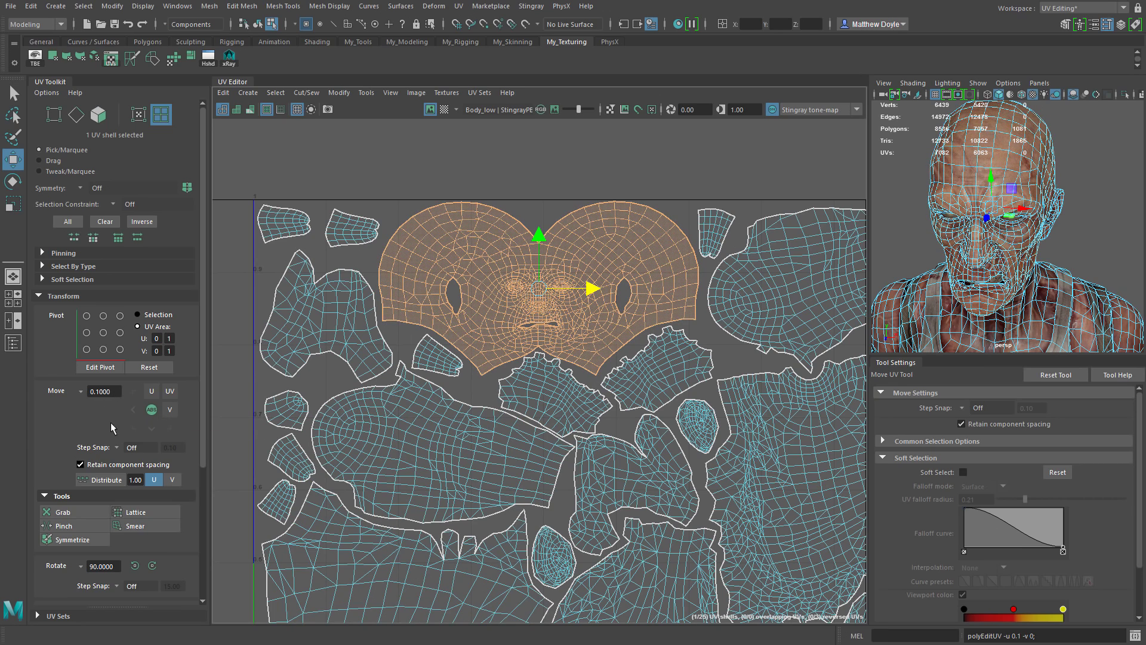
click(153, 391)
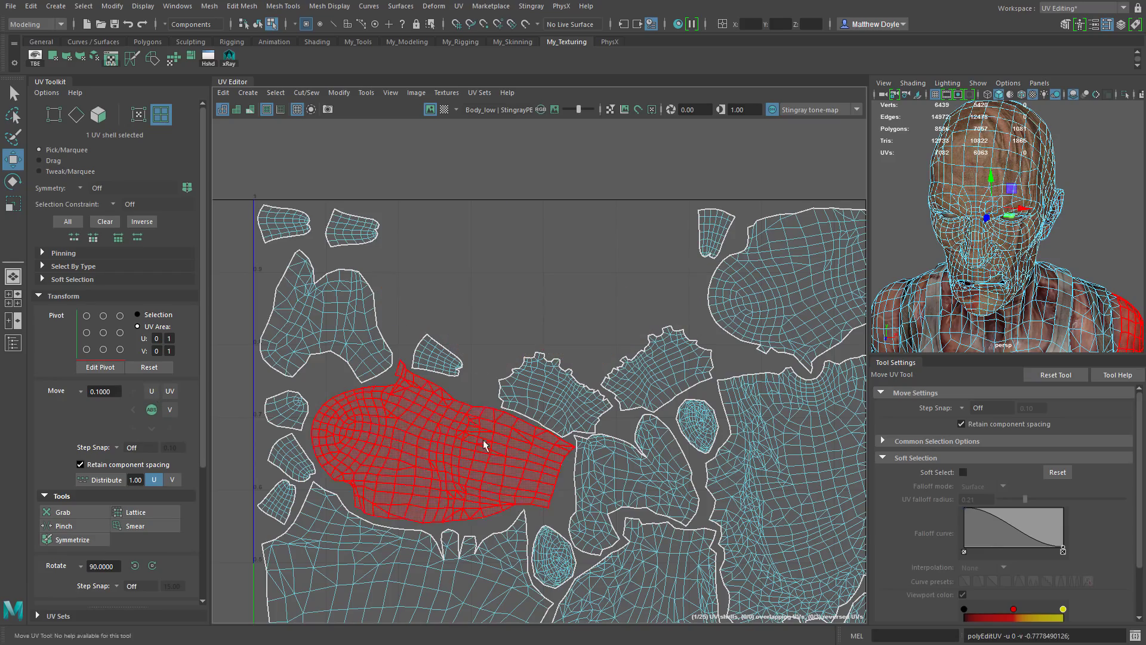
scroll(600, 484, down, 3)
alt+middle_drag(631, 529, 625, 259)
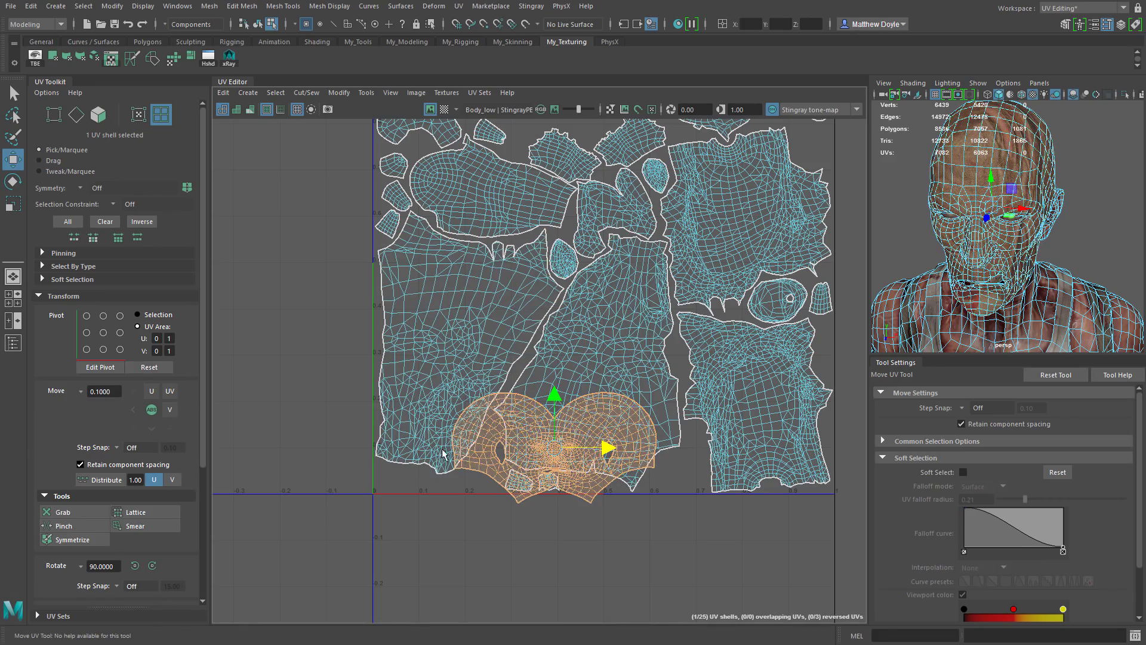
click(170, 412)
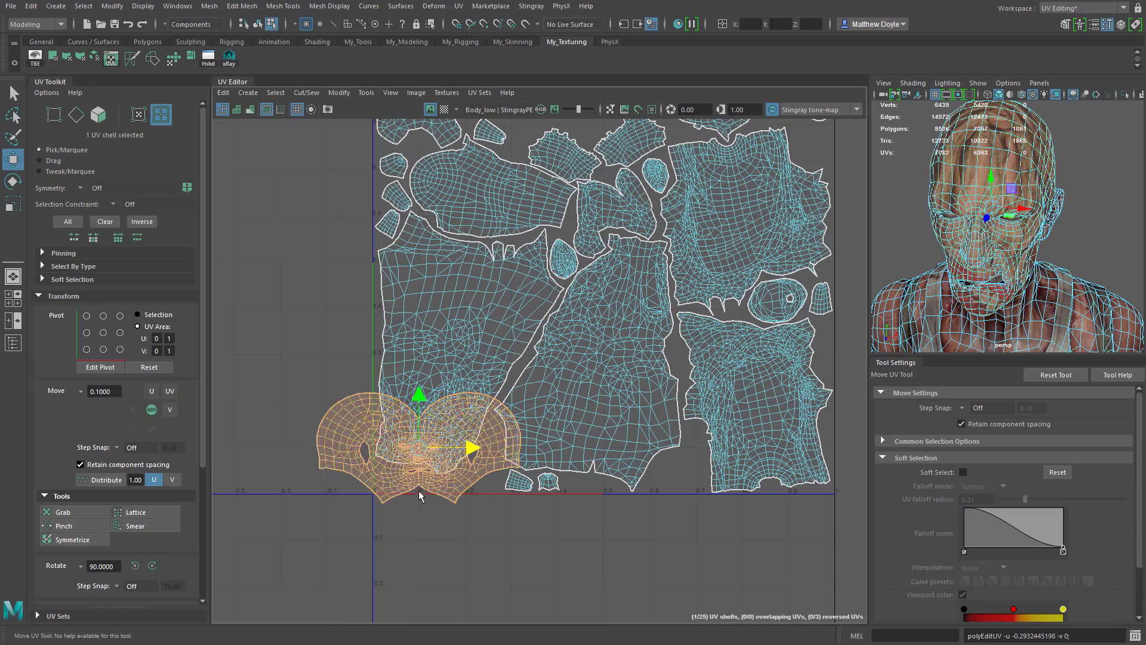
click(152, 428)
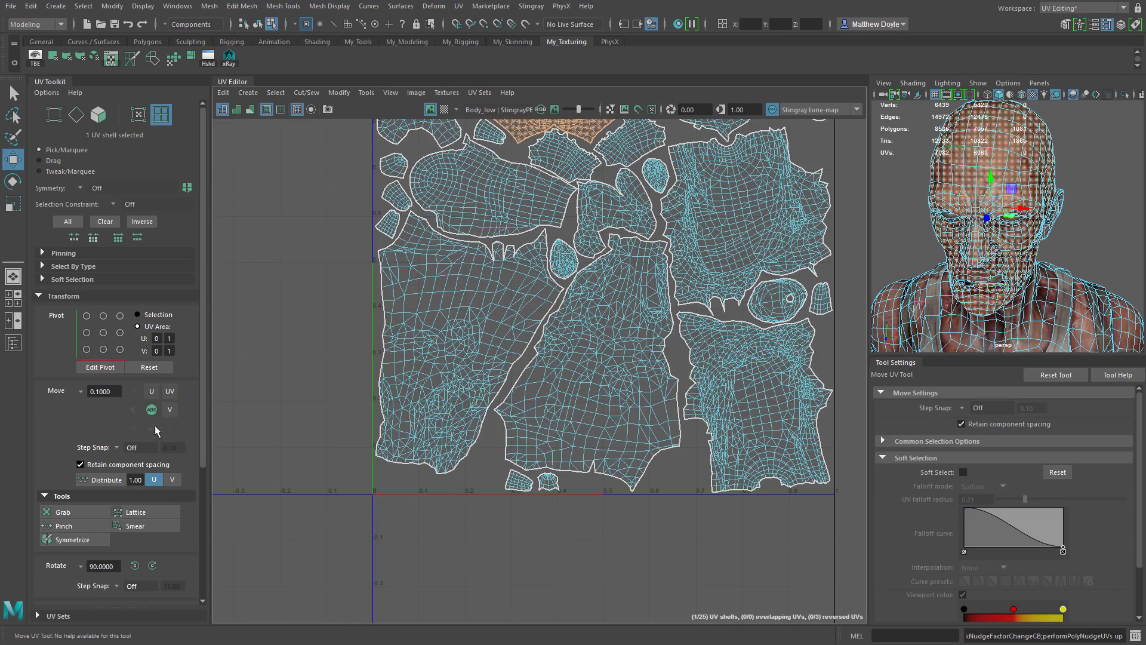
click(170, 391)
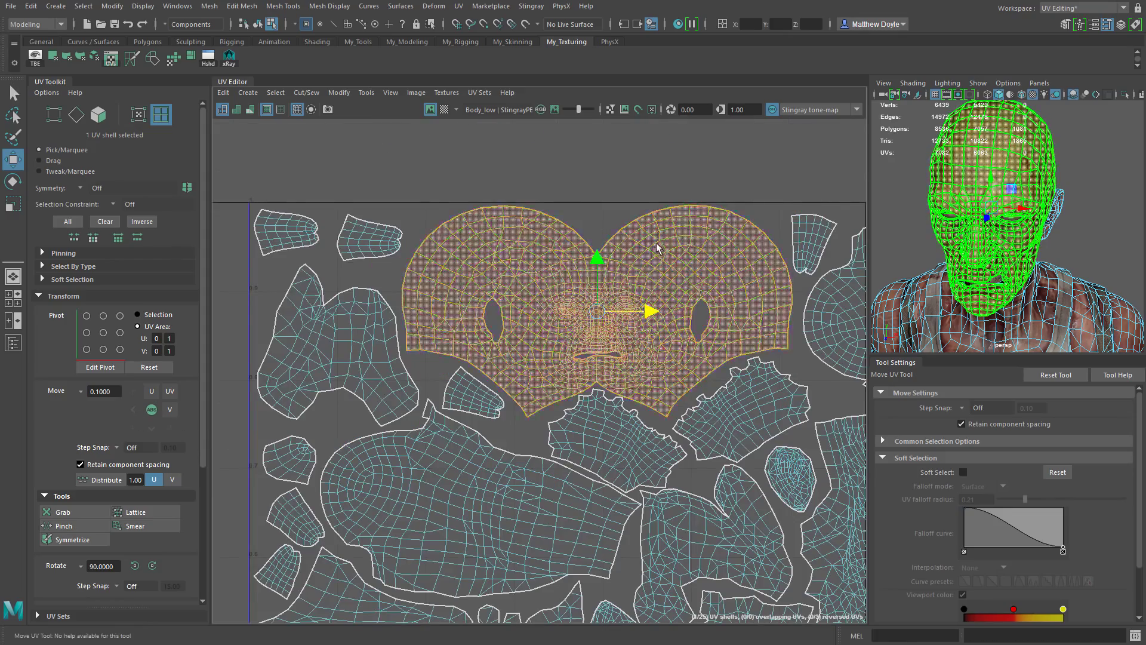
Switch to UV component selection and select a patch of UVs above the head shell's left ear hole.
key(w)
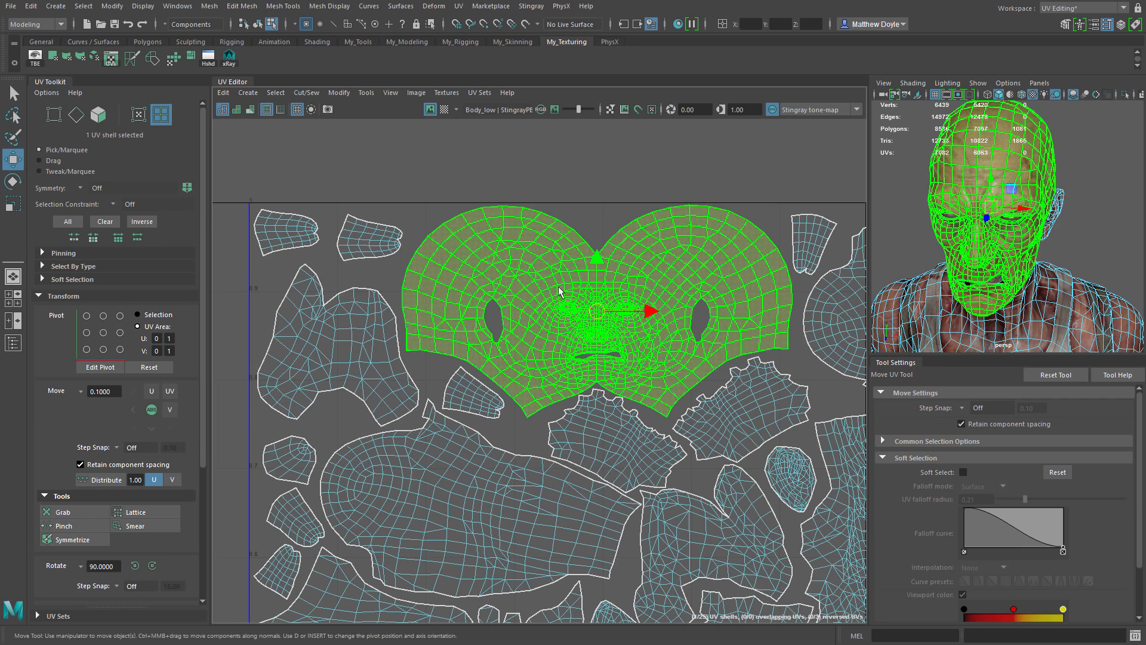
right_drag(533, 256, 580, 257)
drag(564, 208, 480, 271)
drag(450, 197, 506, 296)
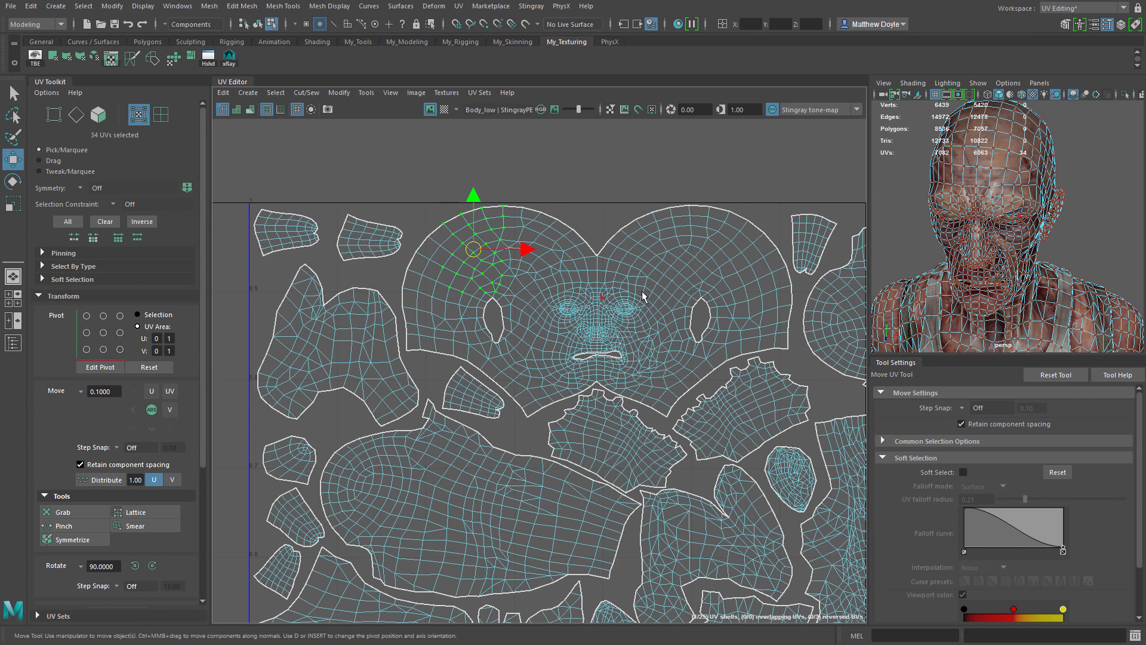
Try moving the selected UVs along U with step snap on at 0.10, and again with step snap off.
click(117, 446)
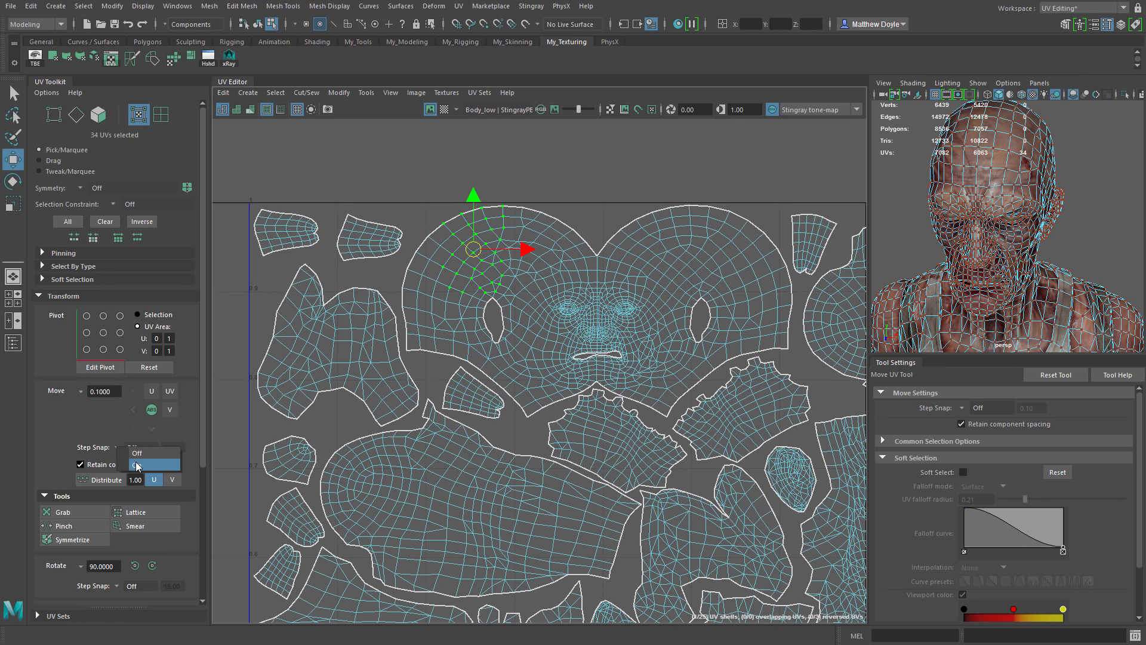
click(137, 465)
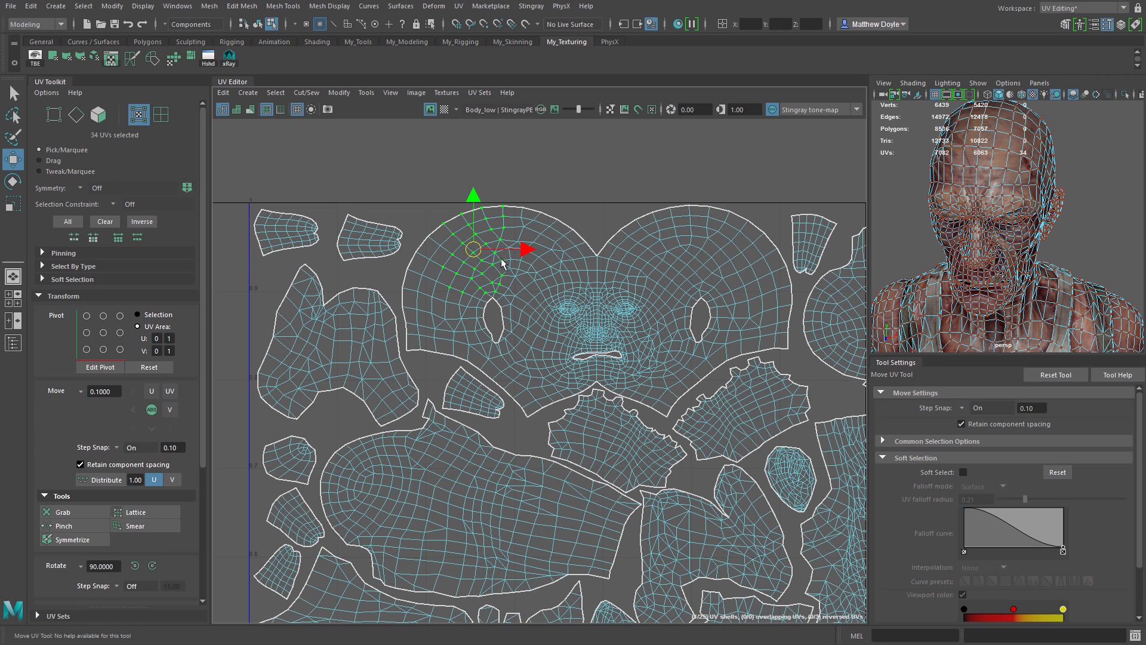
mouse_move(524, 251)
mouse_down()
mouse_move(466, 258)
mouse_move(543, 258)
mouse_move(385, 264)
mouse_move(576, 265)
mouse_move(430, 266)
mouse_move(524, 267)
mouse_up()
click(117, 447)
click(133, 456)
drag(499, 257, 523, 261)
key(ctrl+z)
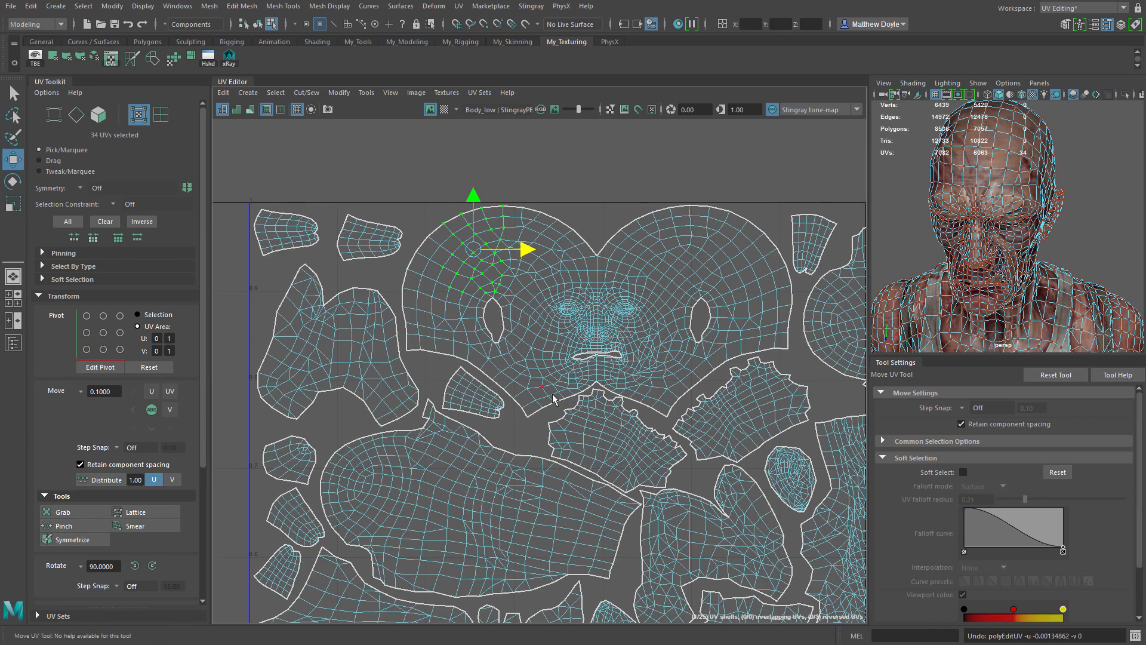
Switch back to UV shell selection and select the whole head shell.
alt+middle_drag(590, 382, 486, 400)
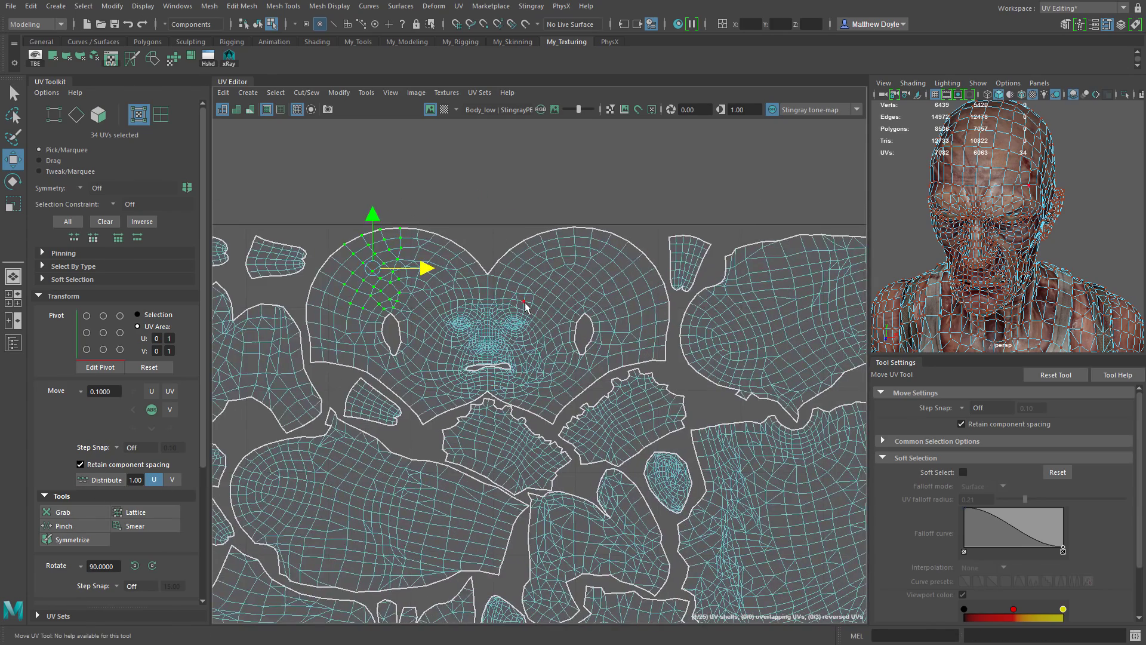
right_click(529, 284)
right_drag(514, 287, 477, 266)
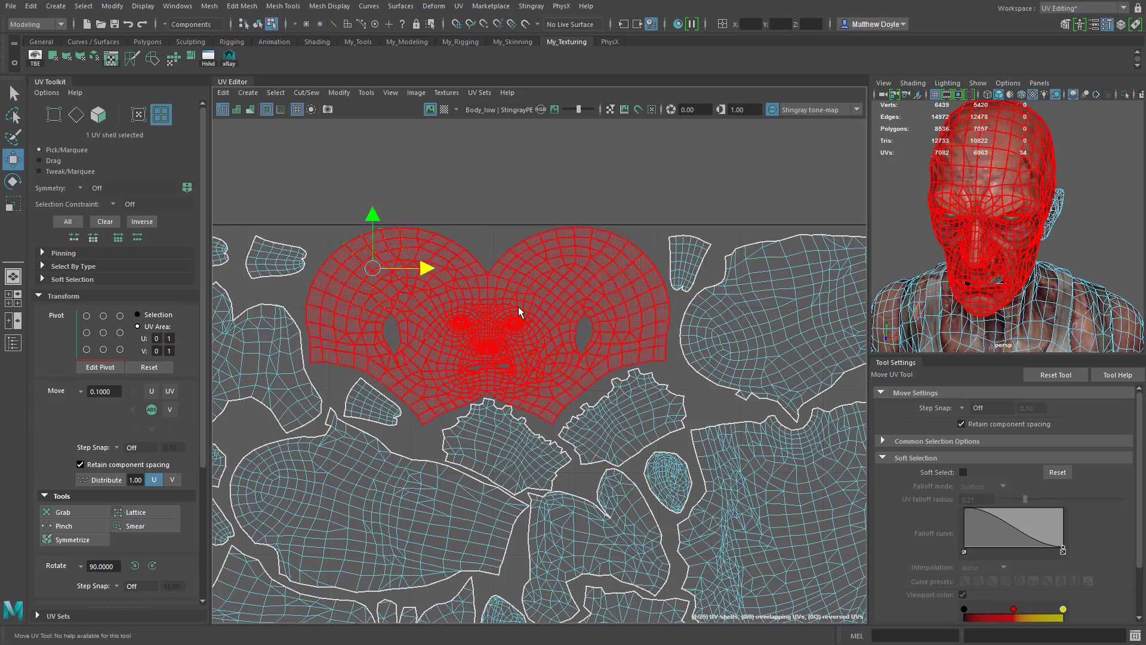
scroll(639, 353, down, 4)
alt+middle_drag(610, 420, 528, 339)
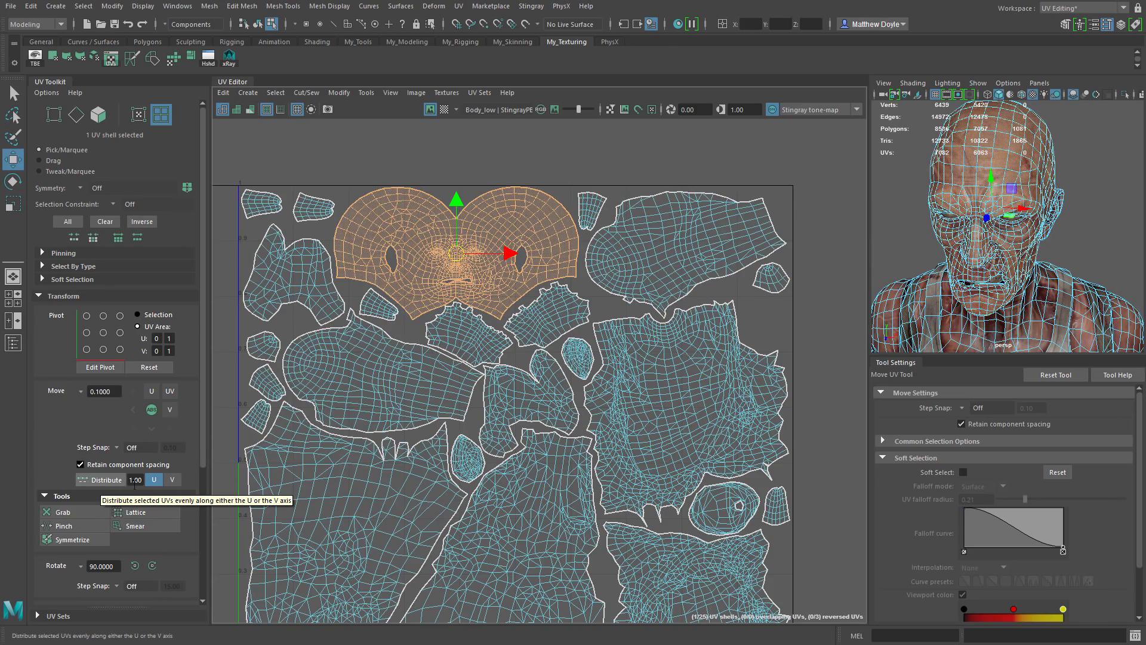
Convert the head shell selection to UVs, distribute them along U at 1.00, and align them with the UV tile's width.
click(138, 116)
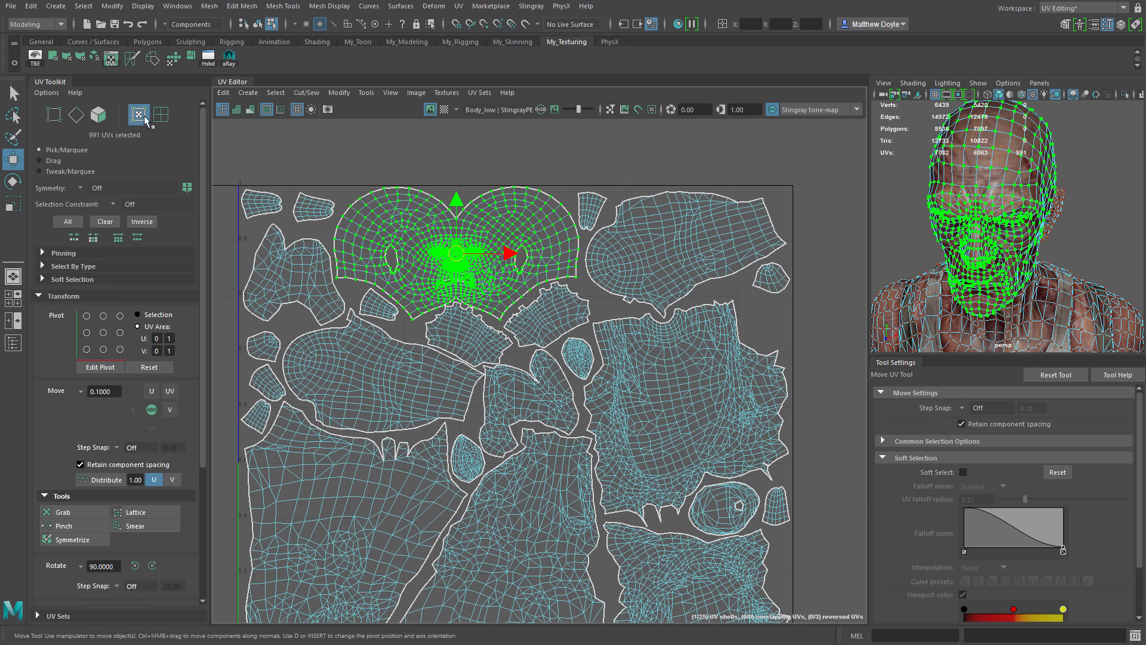
click(108, 480)
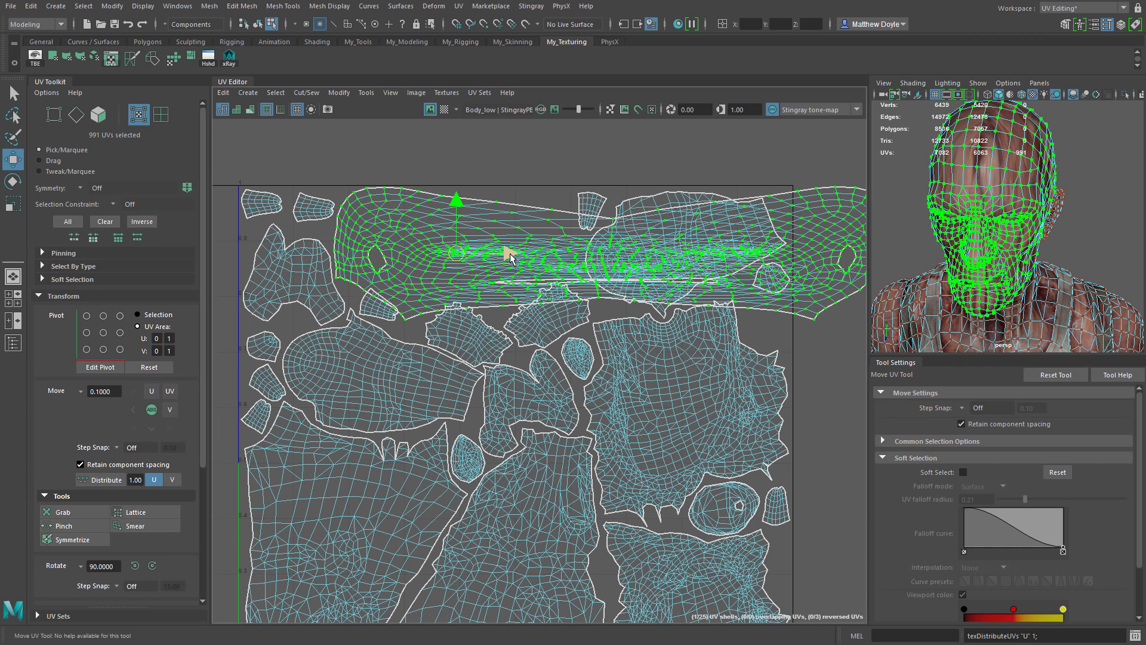
drag(510, 253, 415, 260)
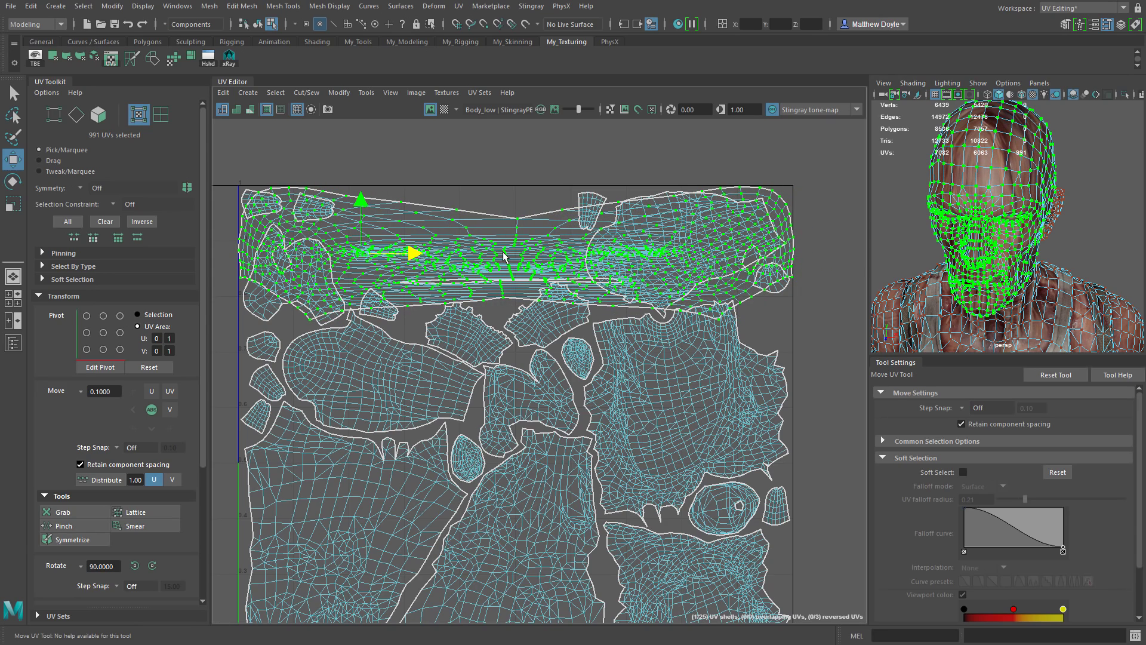
Distribute the head UVs along V at 1.00 and move them down over the UV tile.
click(172, 480)
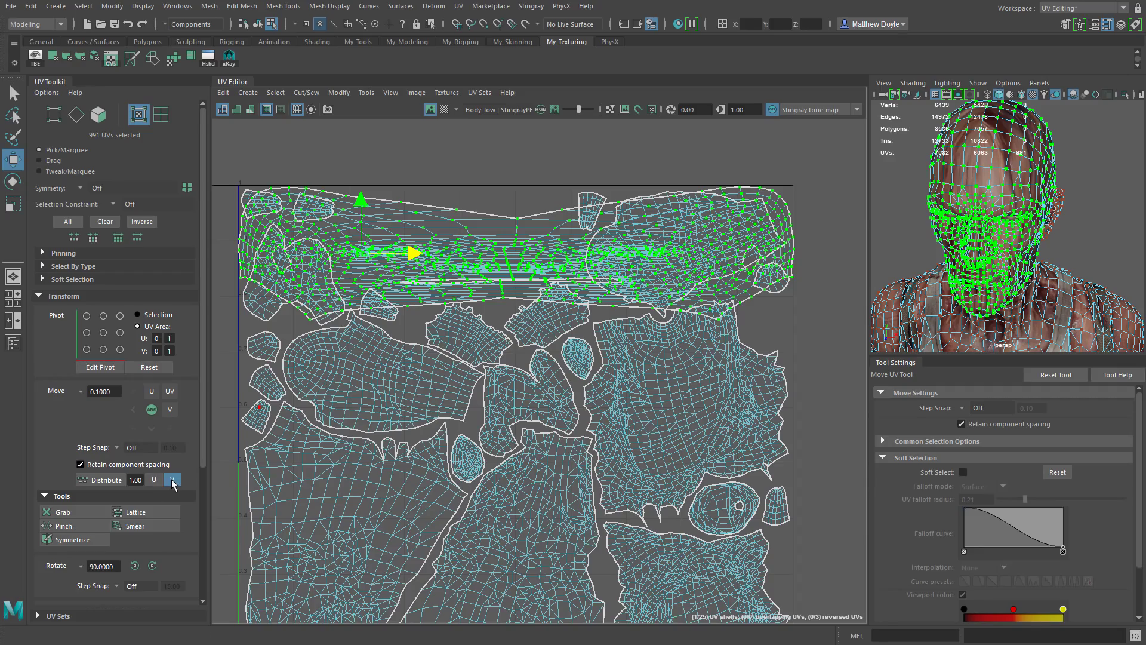
click(93, 483)
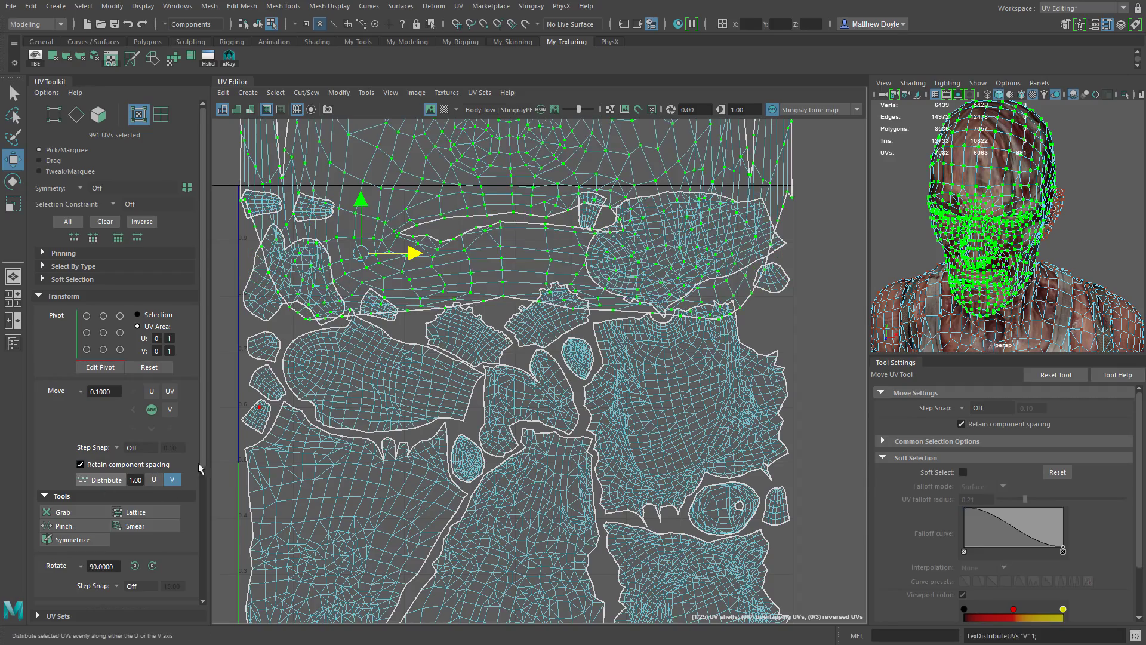
scroll(447, 410, down, 5)
drag(464, 273, 485, 466)
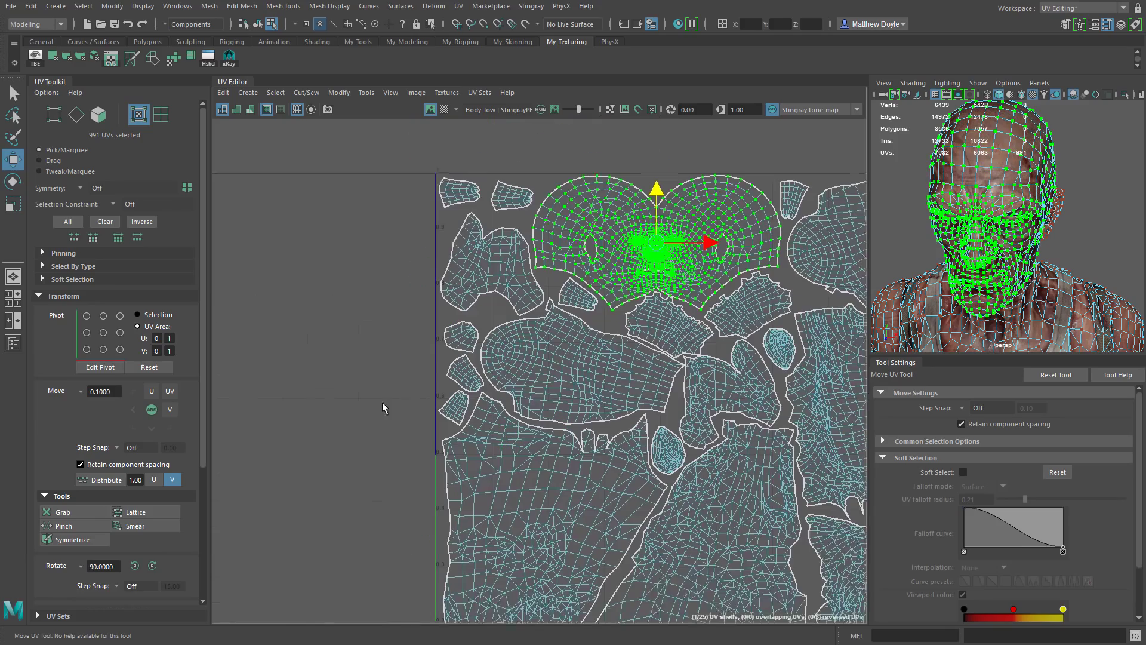
Set the distribute value to 0.5 and distribute the head UVs along V.
alt+middle_drag(383, 406, 374, 396)
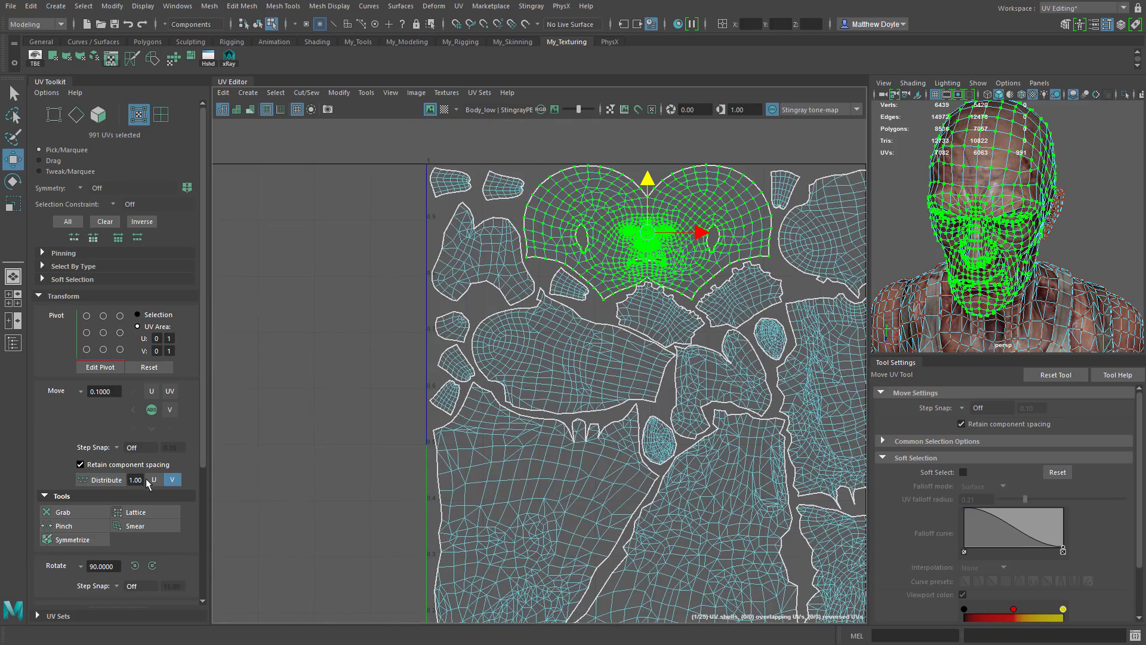
click(135, 479)
text(.5)
key(Tab)
click(95, 479)
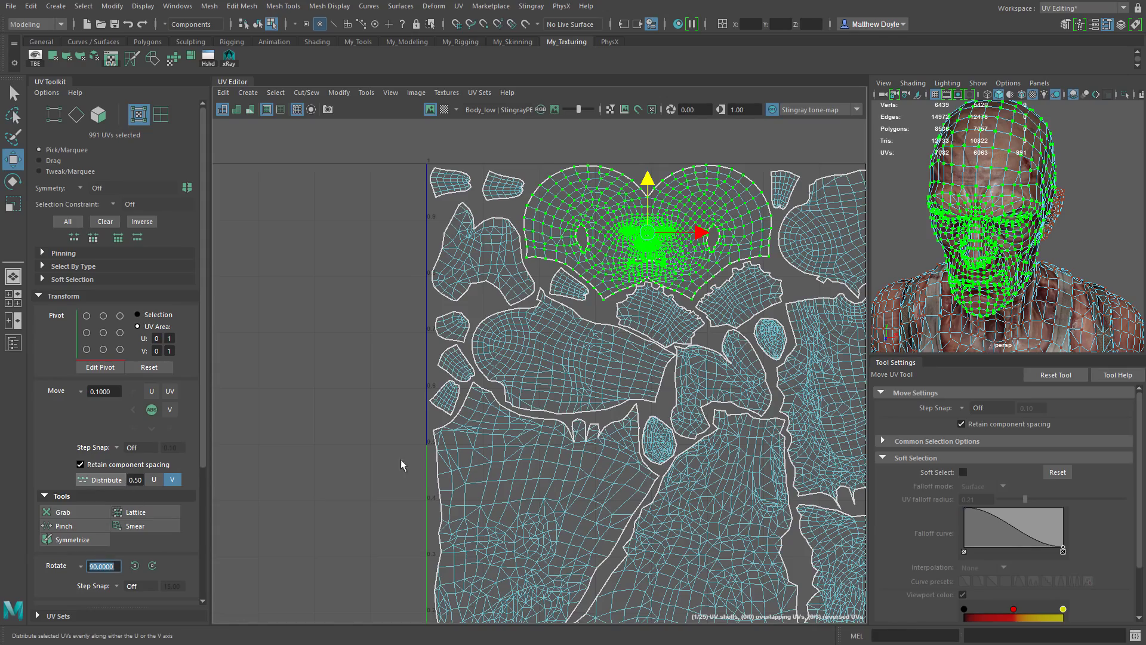
alt+middle_drag(647, 358, 533, 517)
alt+right_drag(577, 513, 546, 448)
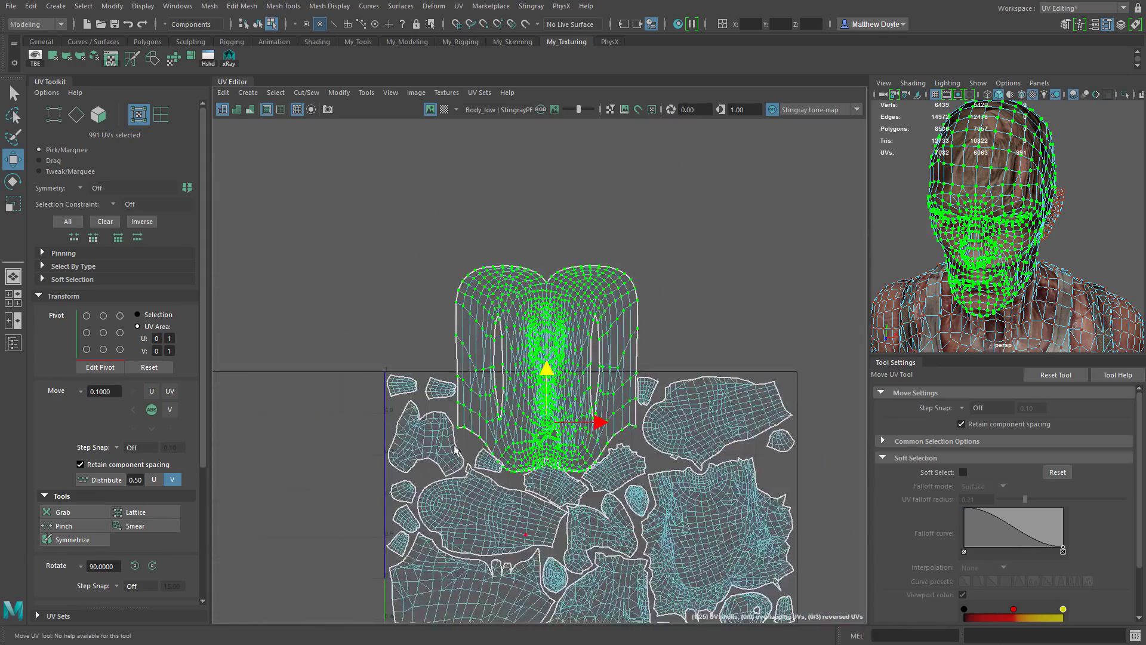
alt+middle_drag(546, 448, 558, 203)
alt+middle_drag(538, 289, 528, 324)
mouse_move(534, 201)
mouse_down()
mouse_move(535, 444)
mouse_move(534, 200)
mouse_up()
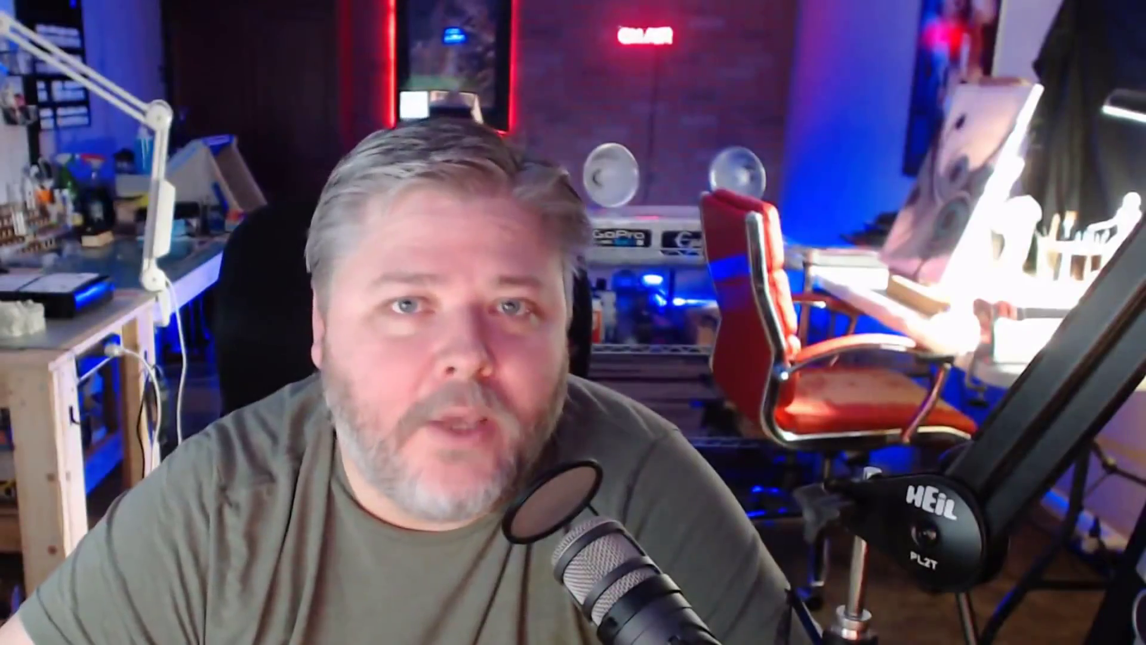